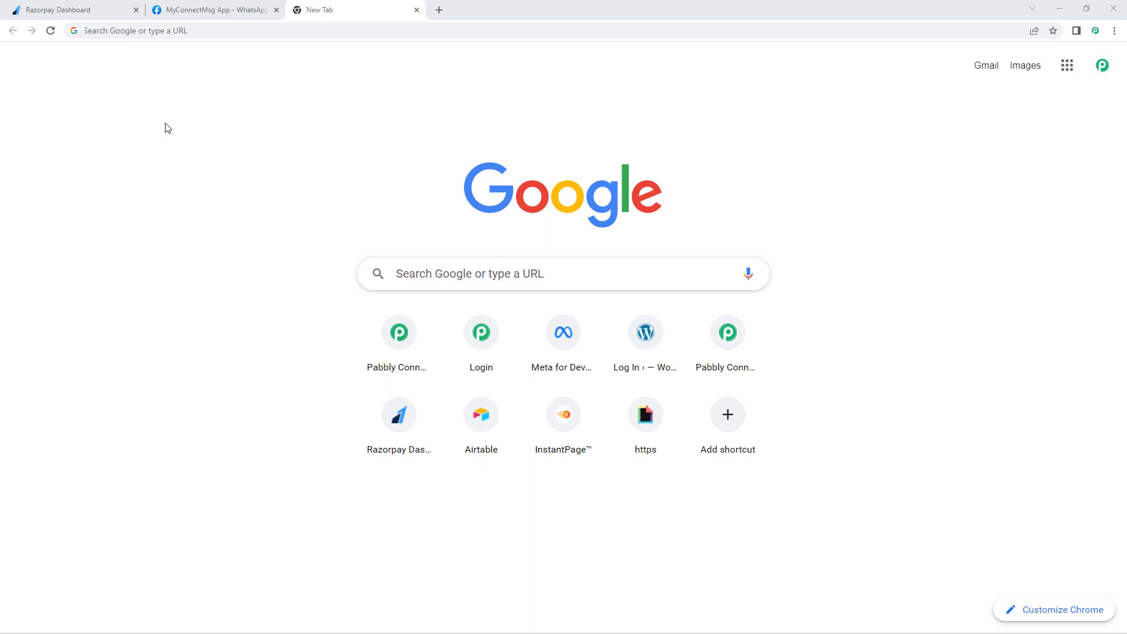
Step: Load pabbly.com/connect, sign in, and open Pabbly Connect from the account's apps
text(pabbly.com/connect)
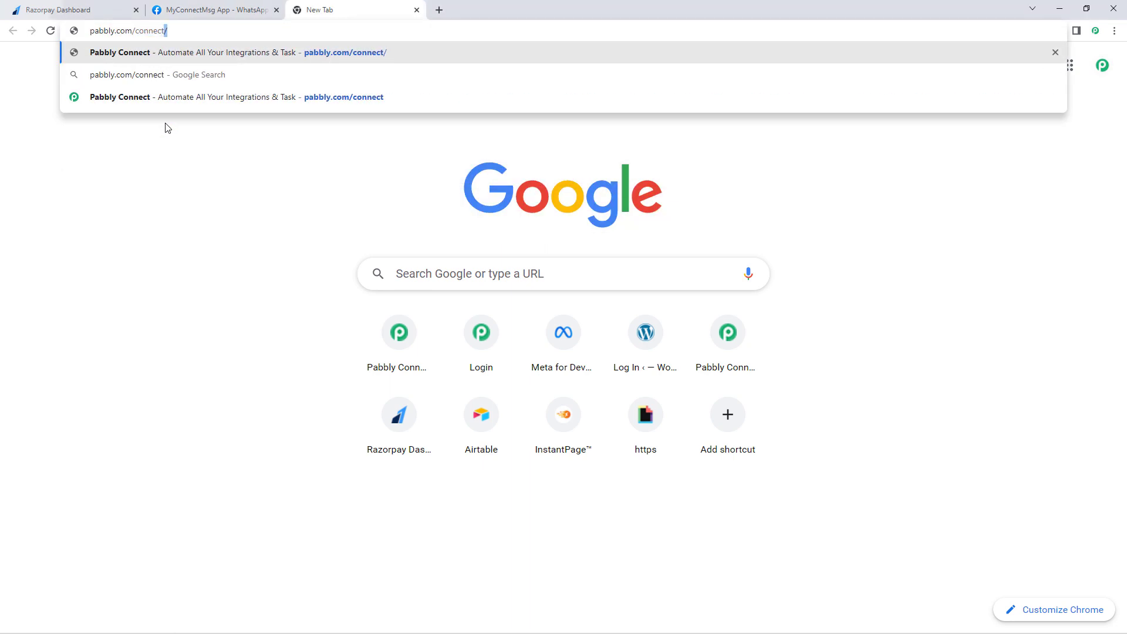
key(Return)
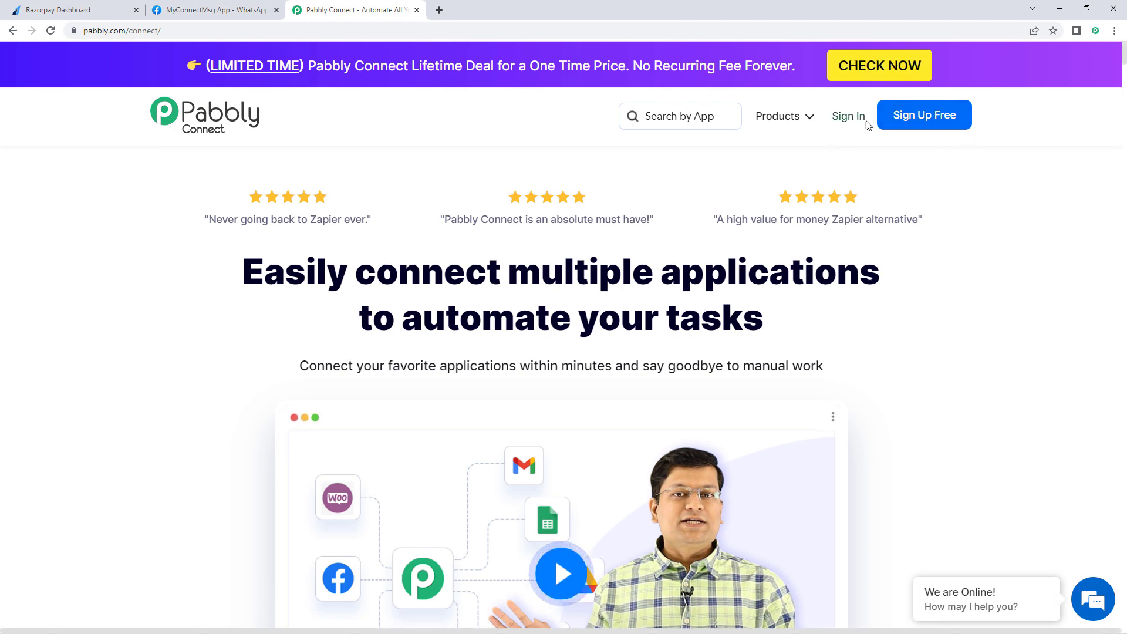
click(846, 120)
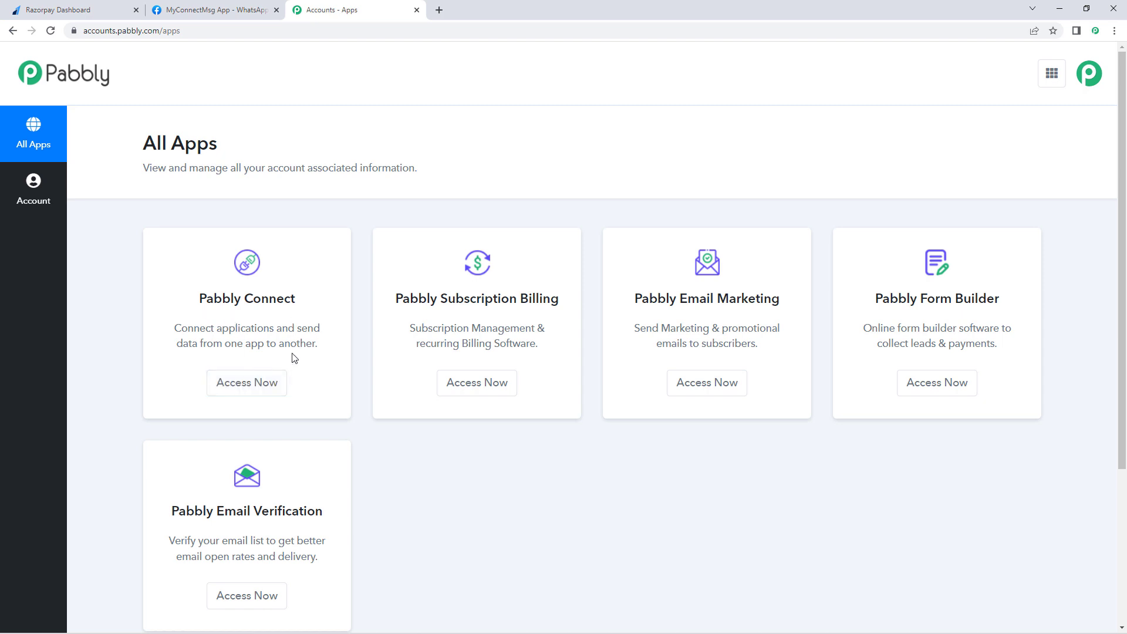
click(244, 385)
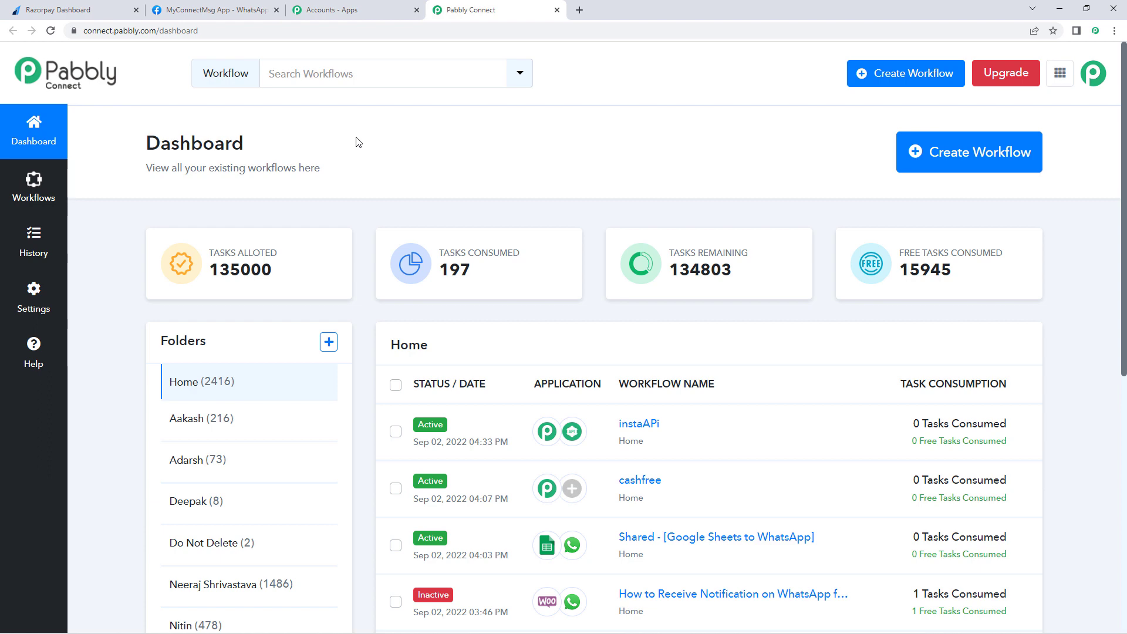
Step: Create a new workflow titled 'Razorpay to WhatsApp' and open its trigger setup
click(958, 168)
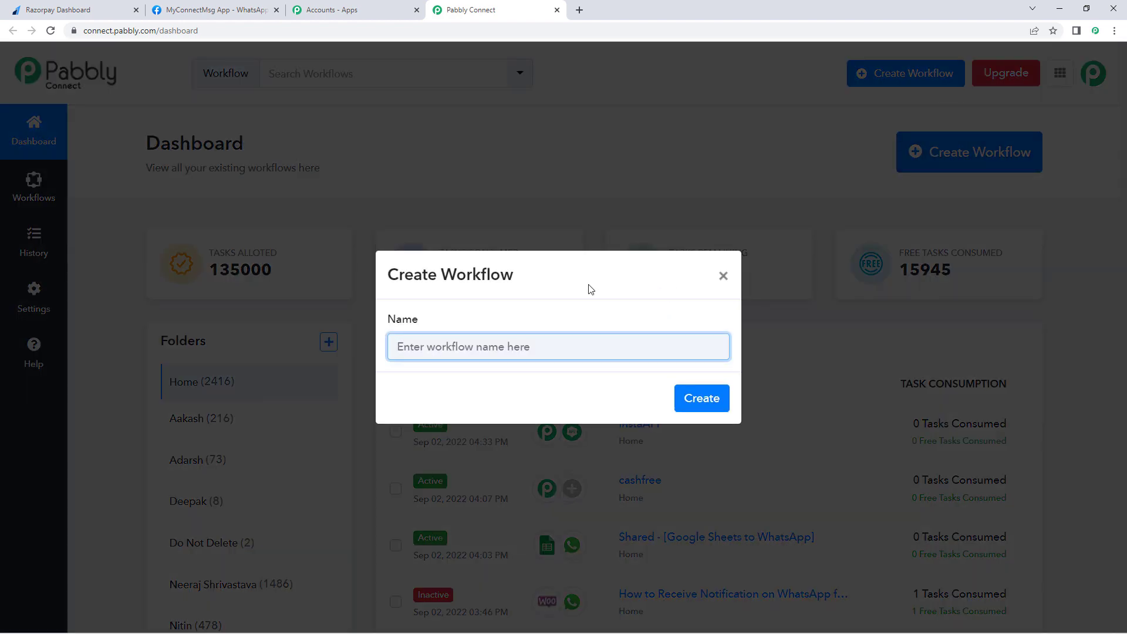
text(Razorpay to WhatsApp)
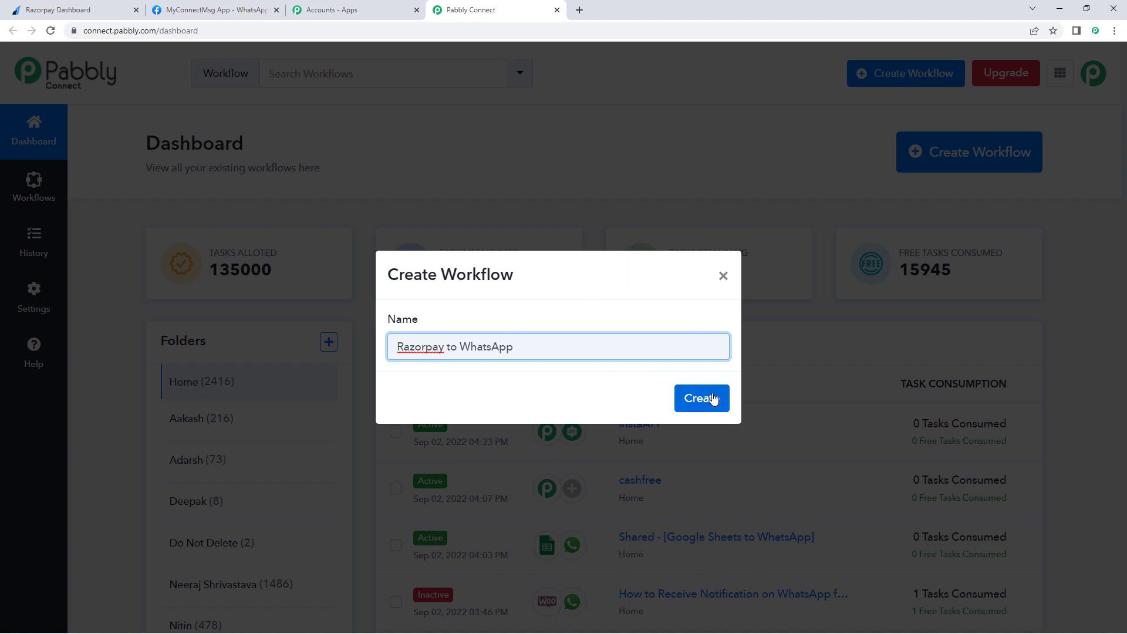
click(711, 397)
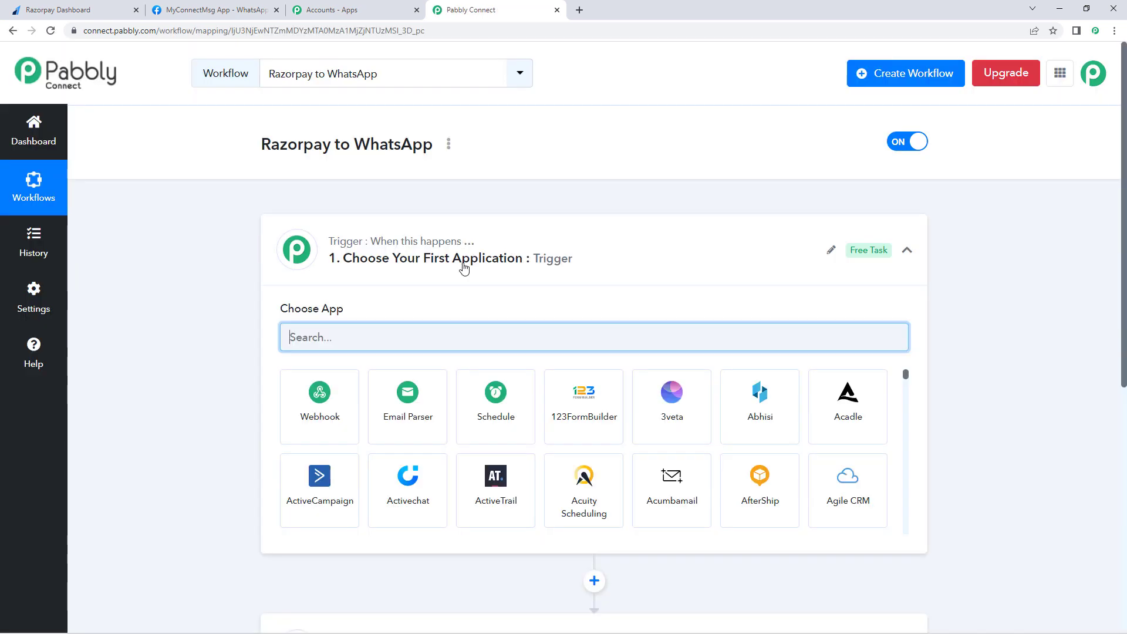
click(593, 250)
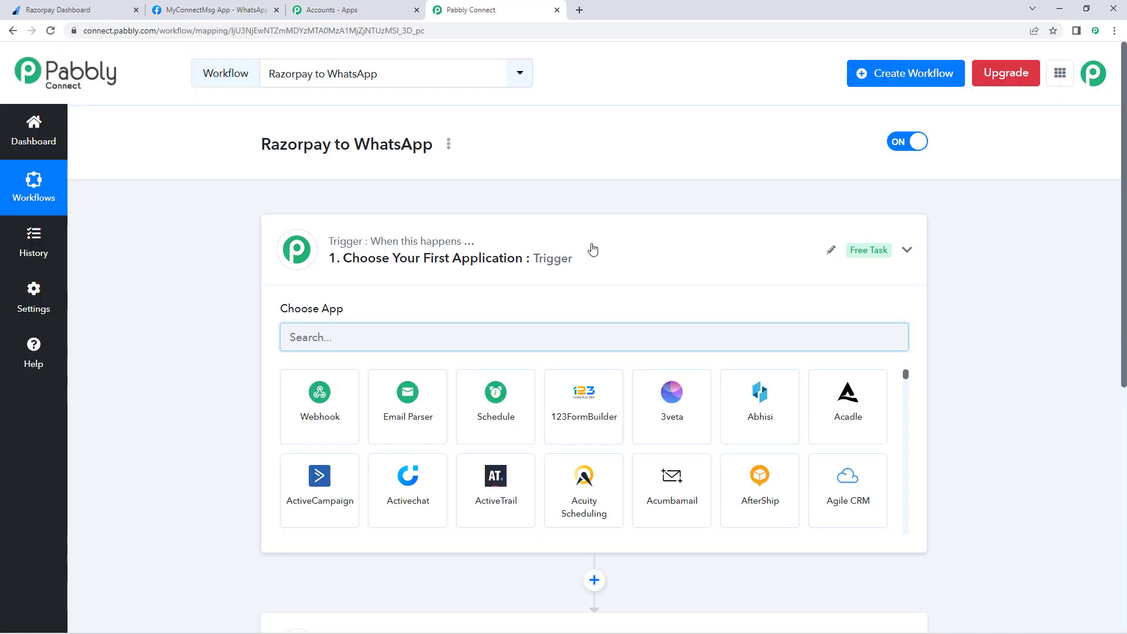
Step: Search 'Razor' and choose Razorpay as the trigger app
scroll(208, 249, down, 1)
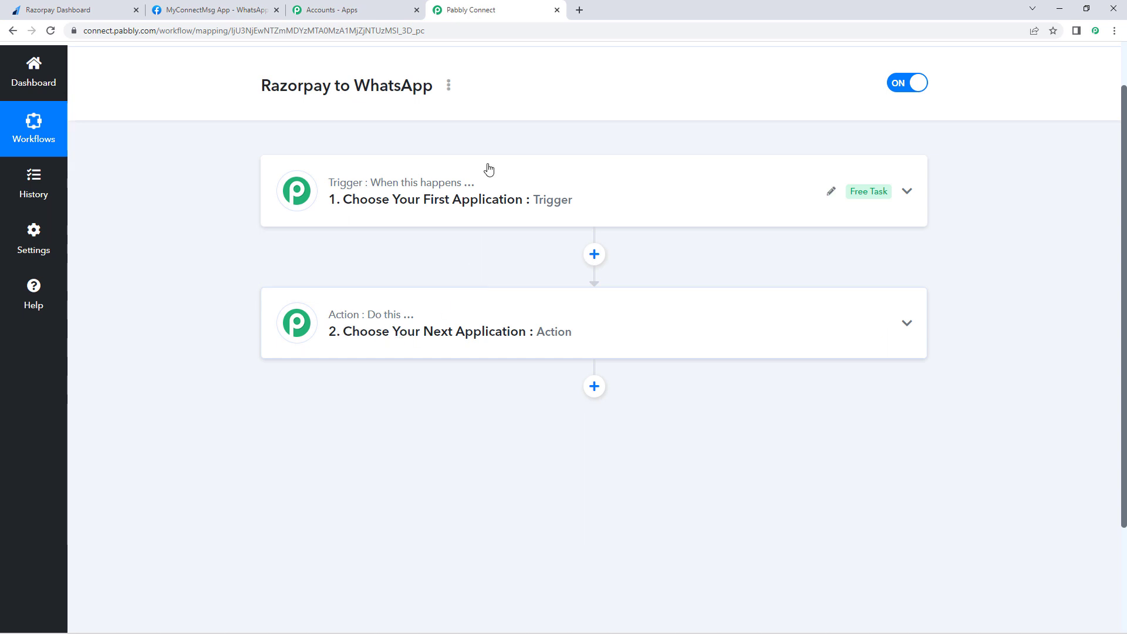
click(403, 201)
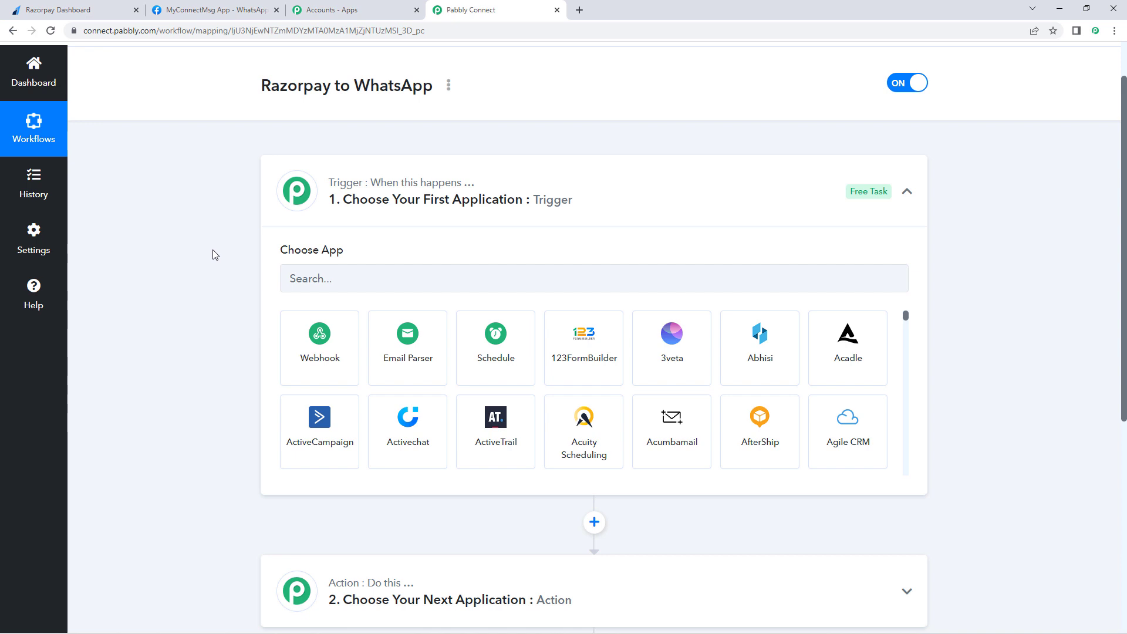
scroll(252, 218, down, 1)
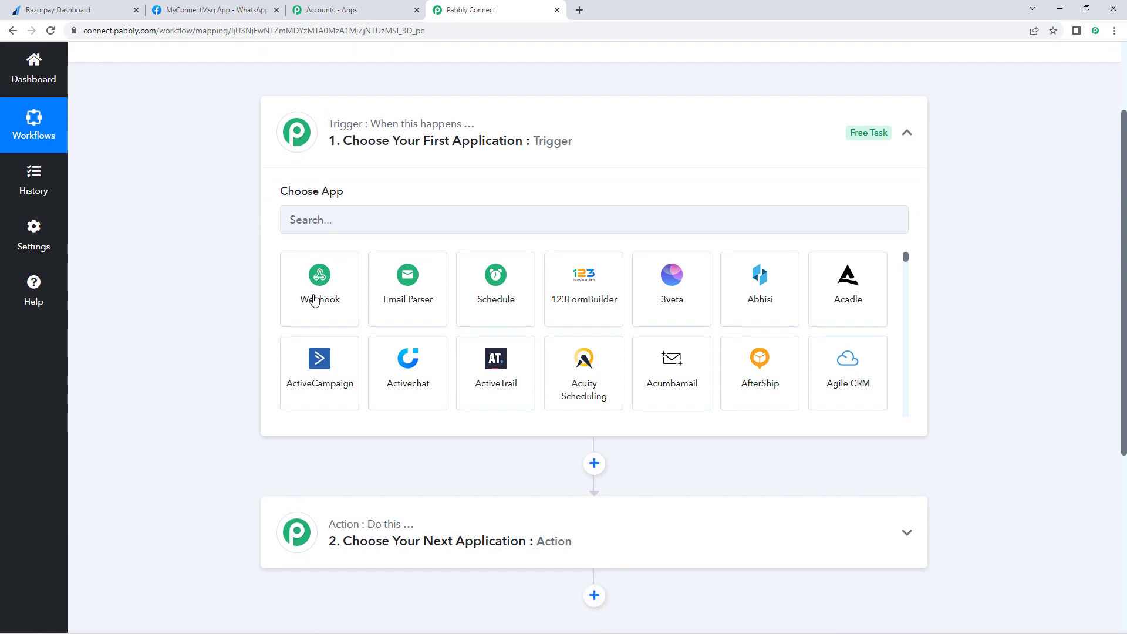
click(342, 222)
text(Razor)
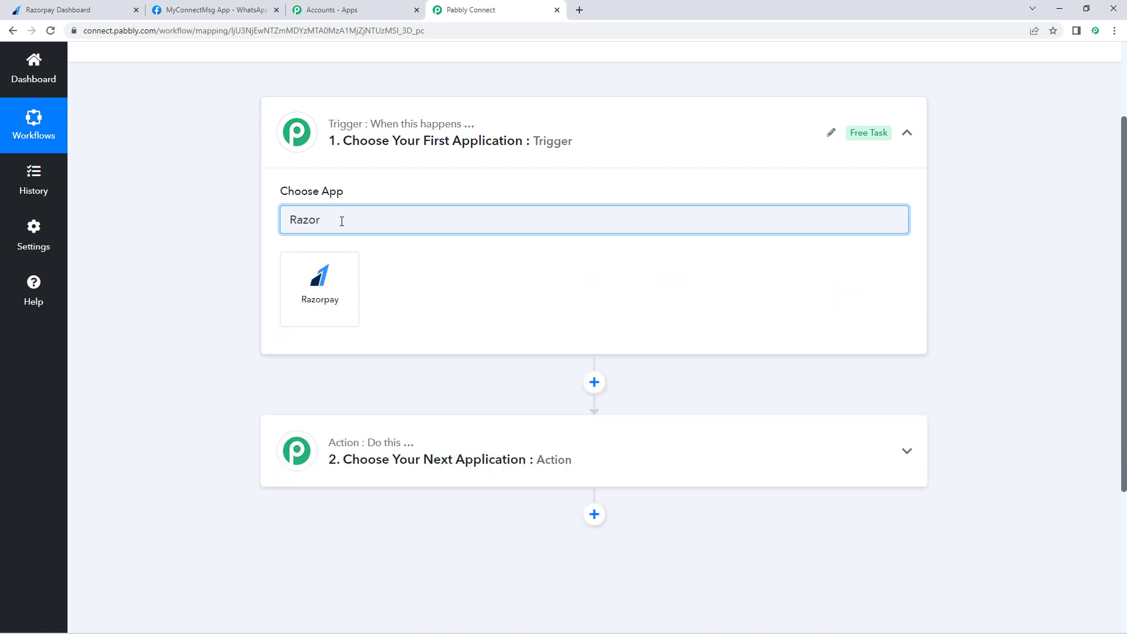
click(333, 272)
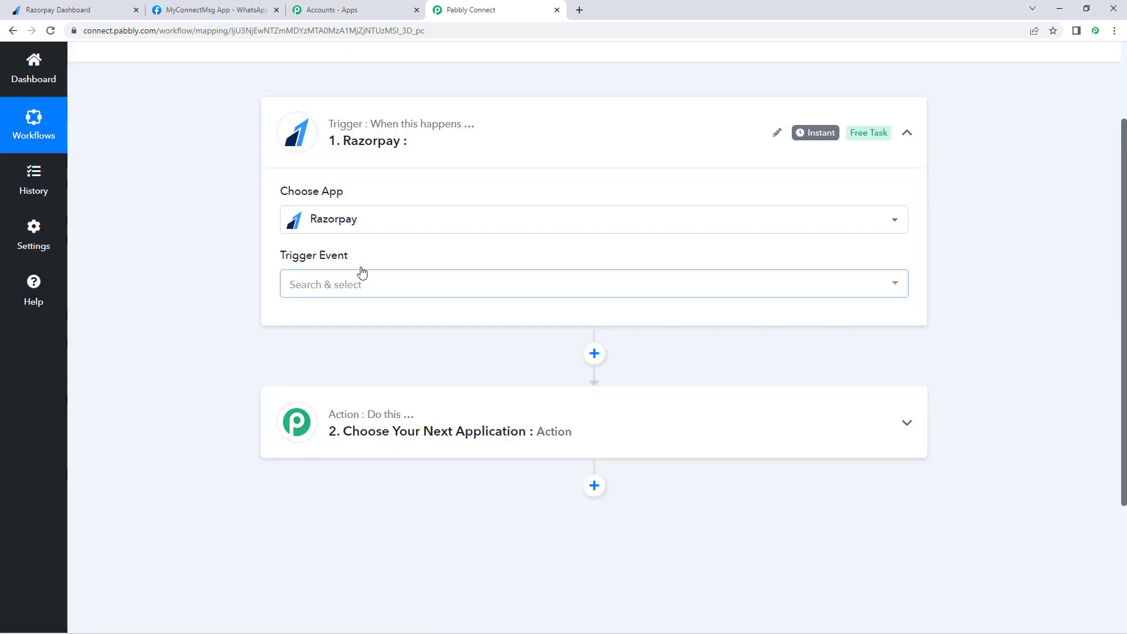
Step: Set the trigger event to Payment Captured and copy its webhook URL
click(382, 293)
scroll(214, 332, down, 2)
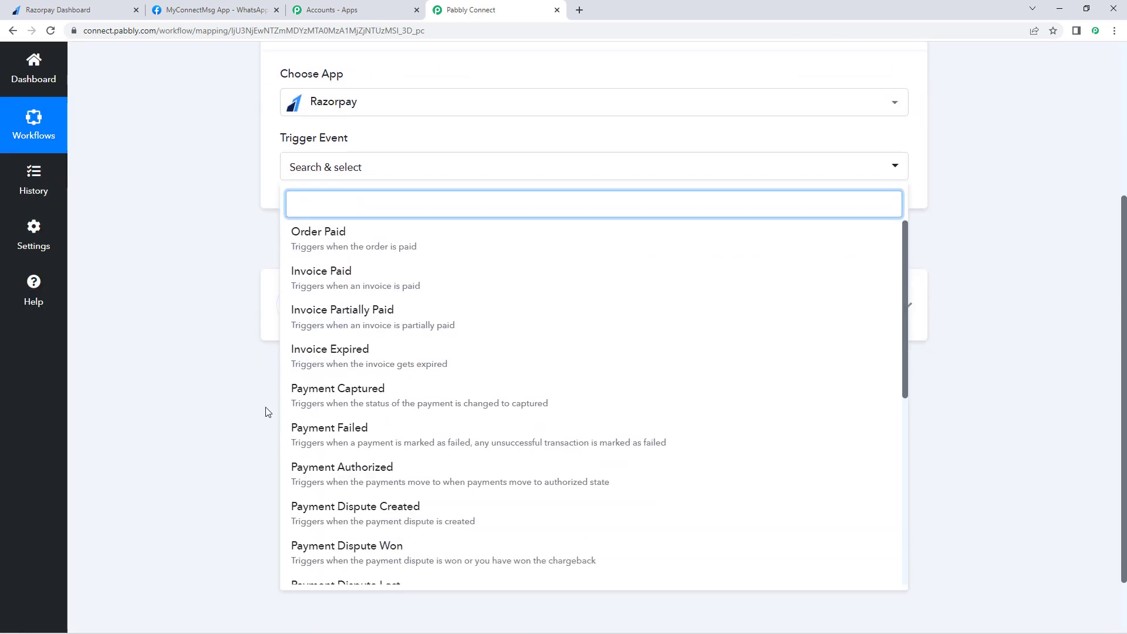
click(379, 397)
scroll(243, 237, up, 1)
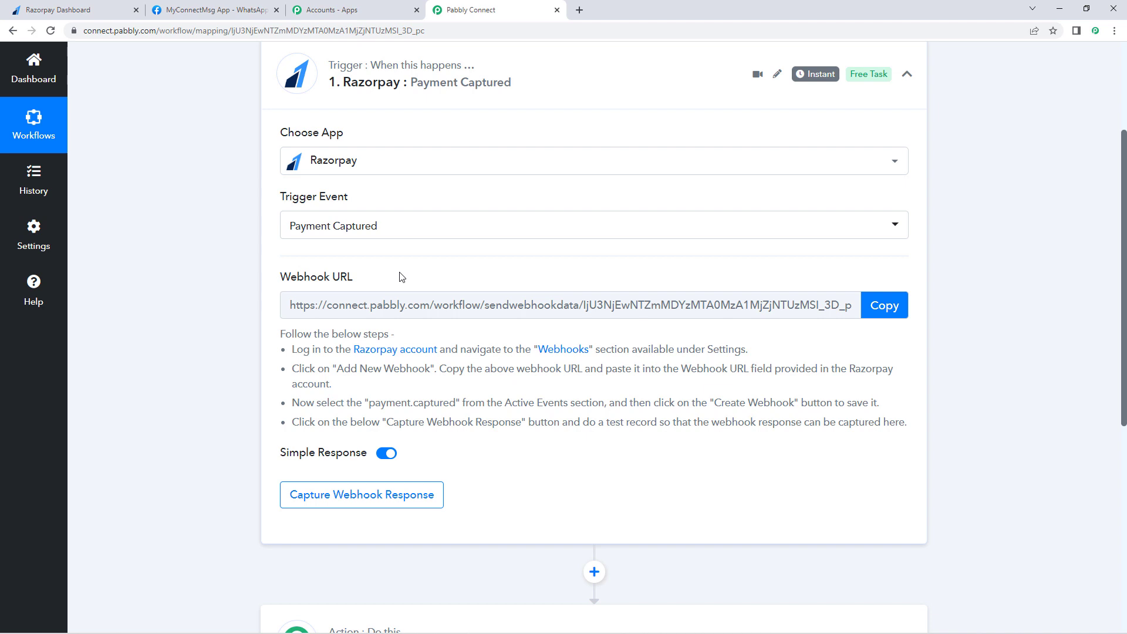
click(889, 315)
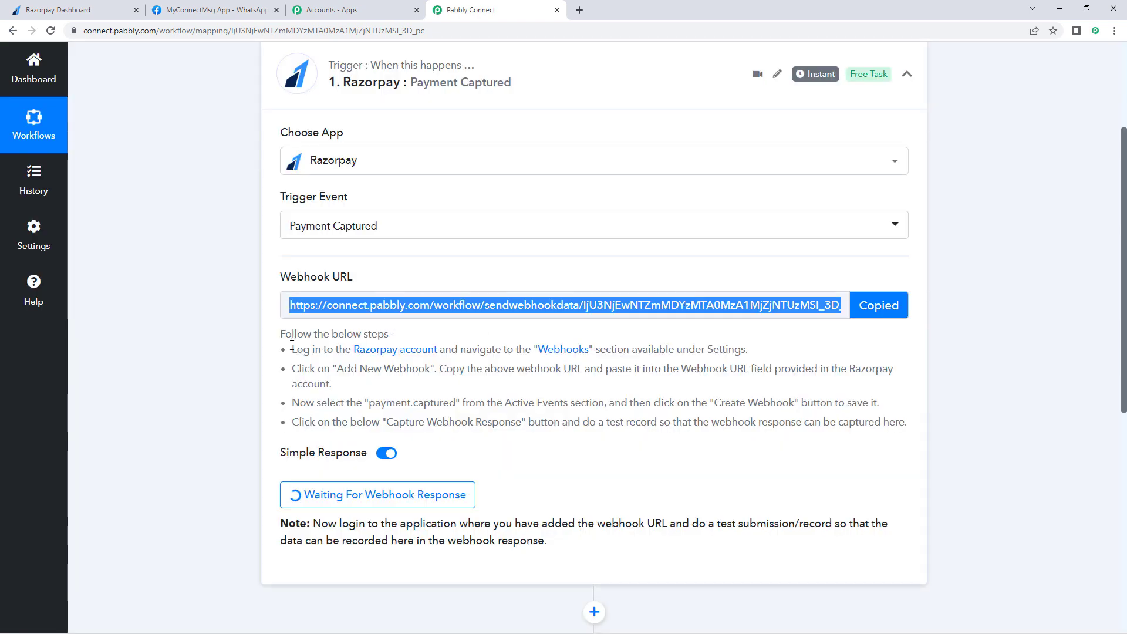
drag(292, 349, 925, 422)
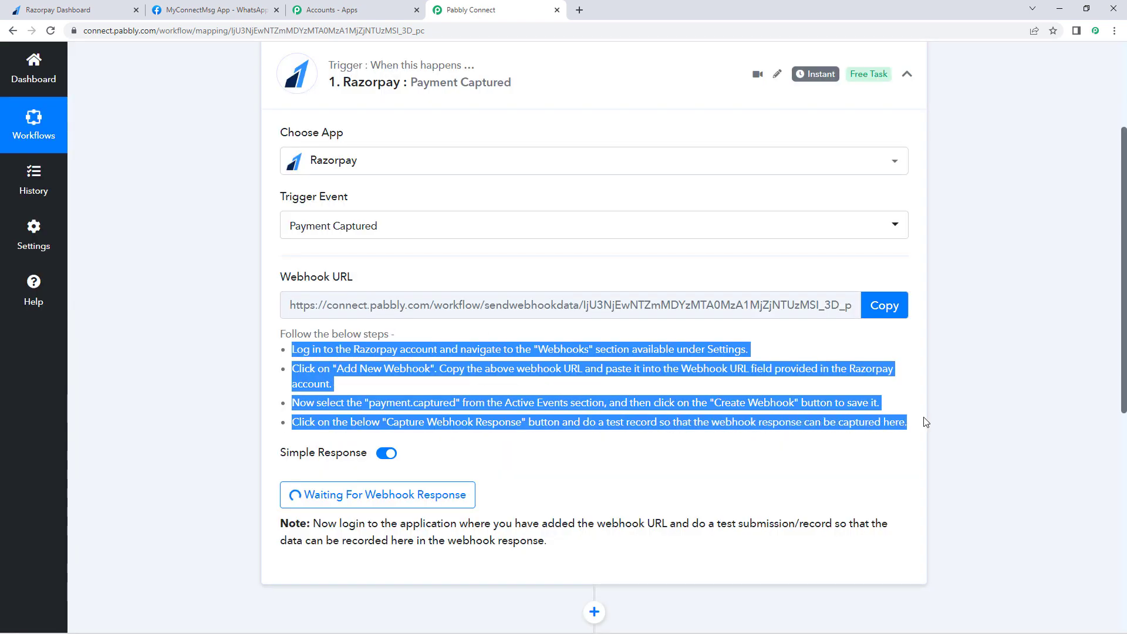
click(781, 434)
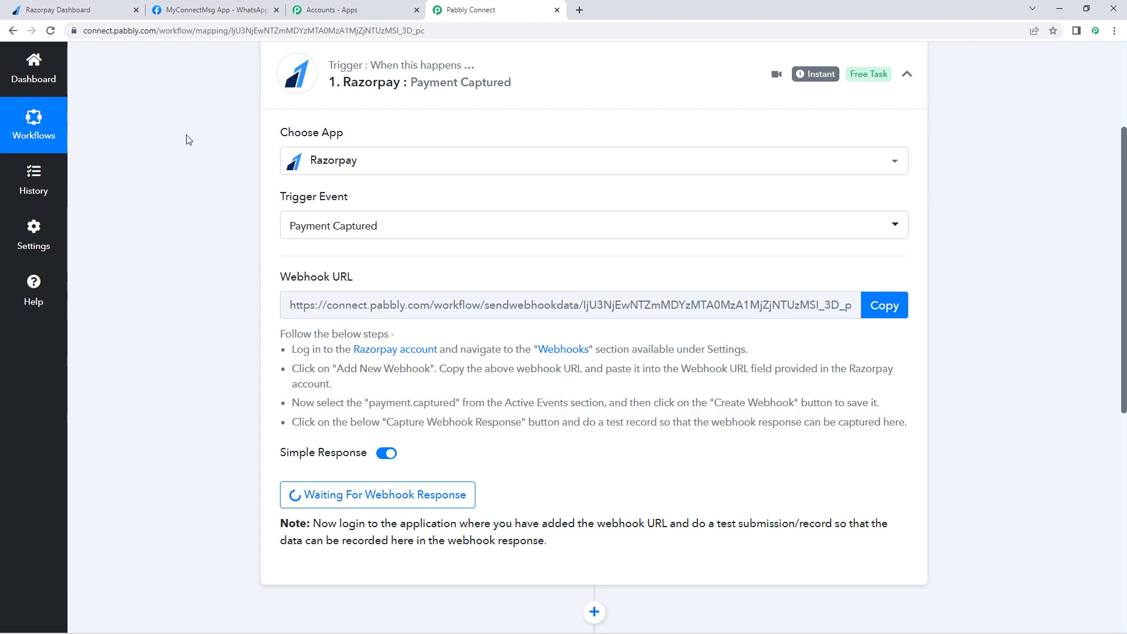
Step: Open the webhook settings in the Razorpay dashboard
click(58, 10)
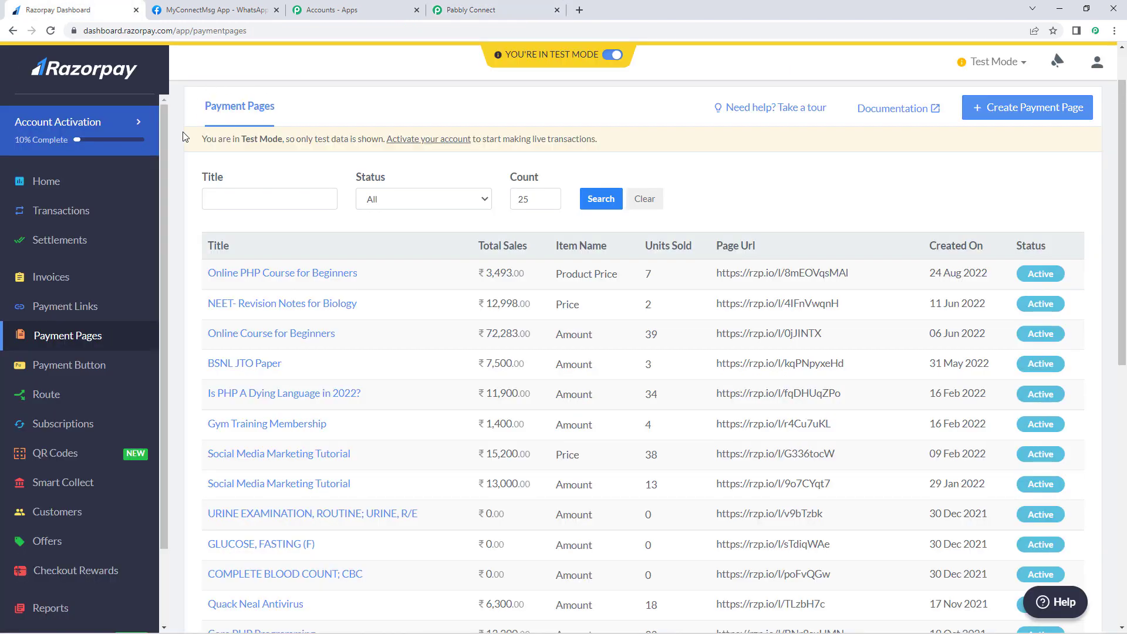
click(88, 183)
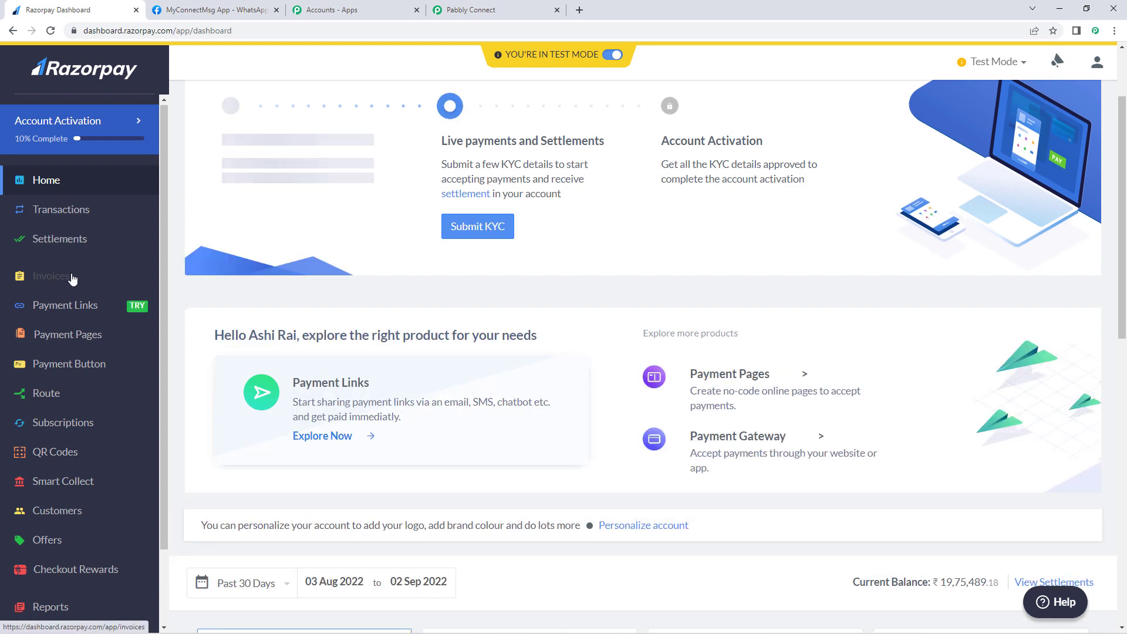
scroll(55, 284, down, 2)
scroll(51, 333, down, 2)
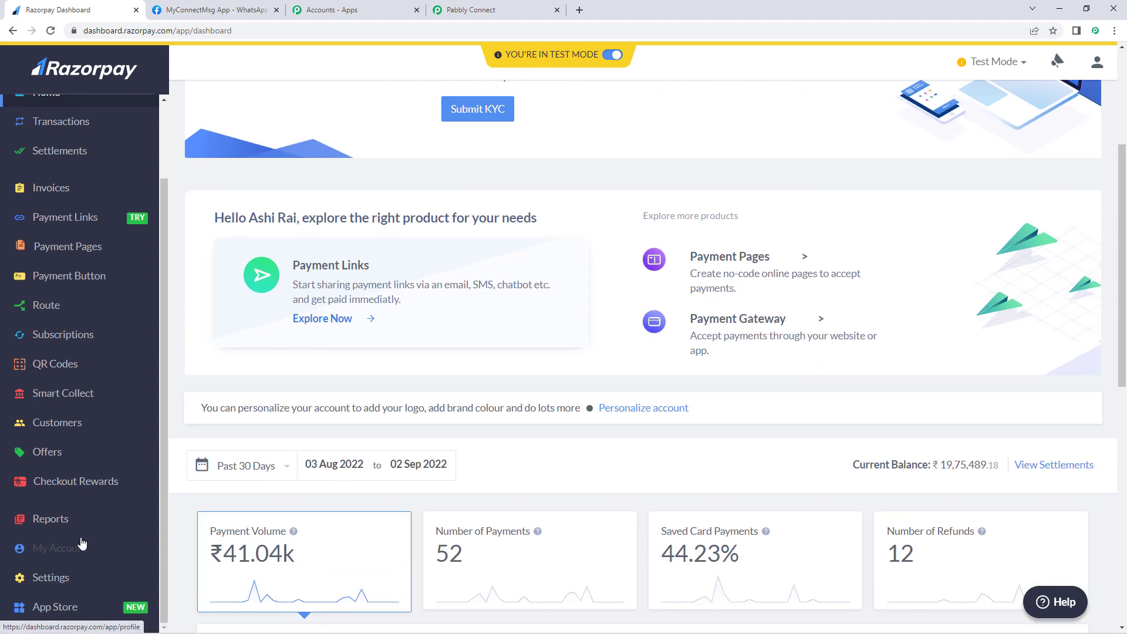
click(51, 584)
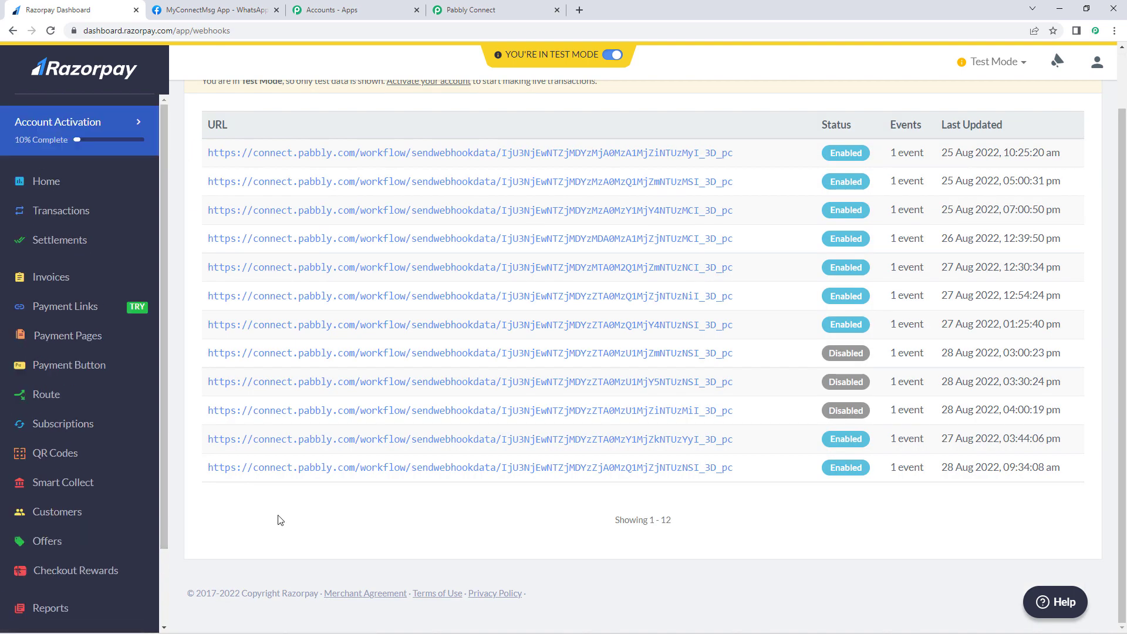
scroll(279, 519, up, 1)
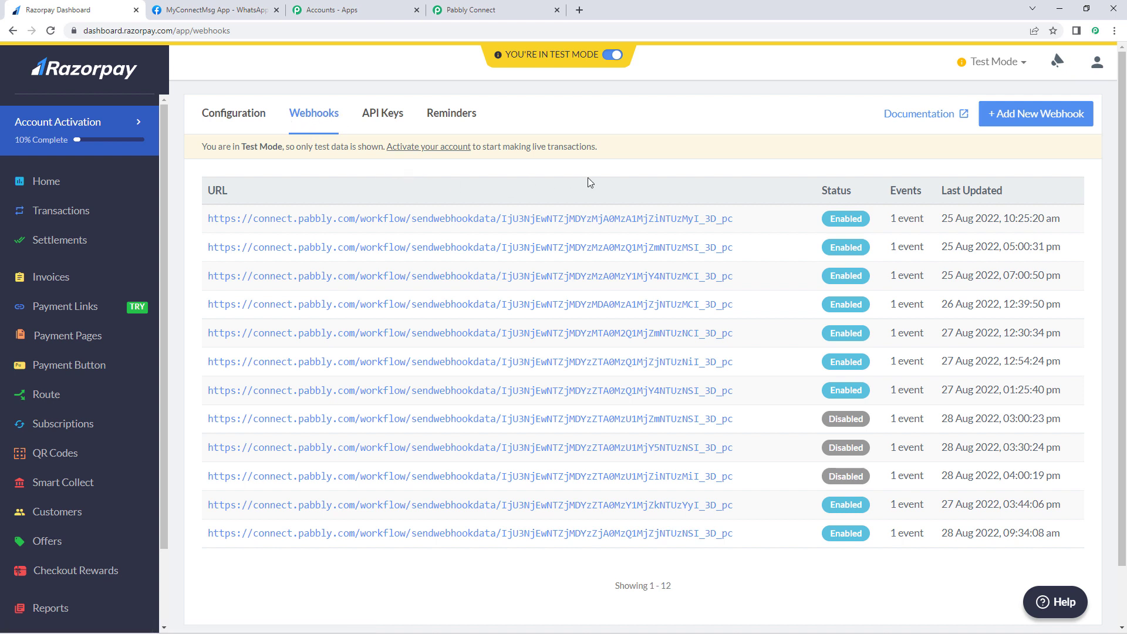
Step: Create a webhook with the pasted Pabbly URL, subscribed to payment.captured events
click(1028, 121)
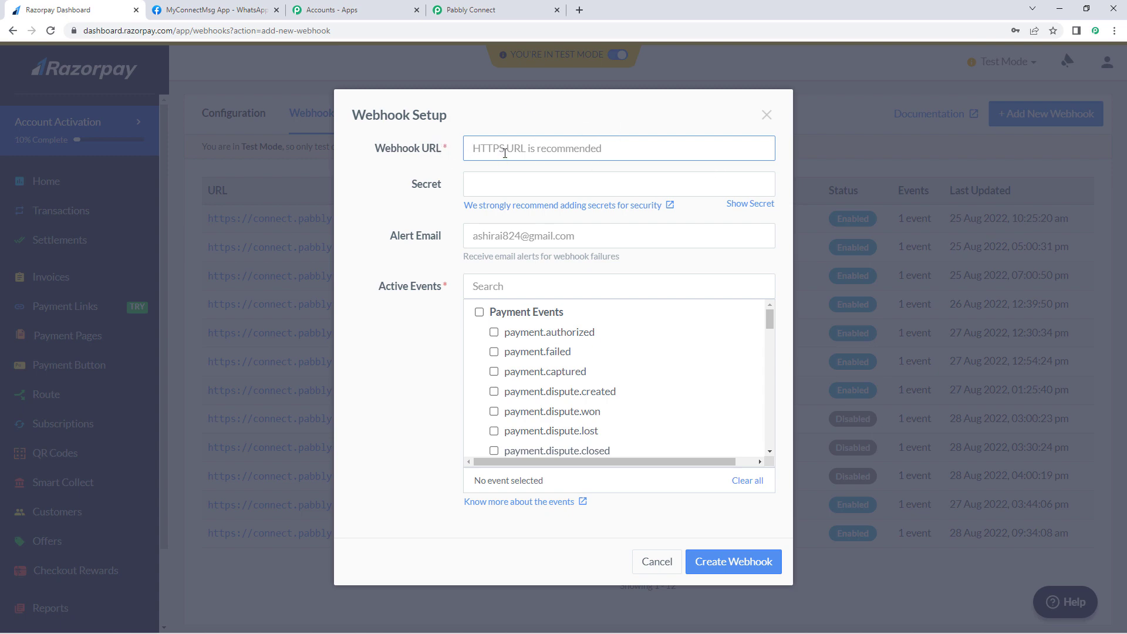
right_click(478, 148)
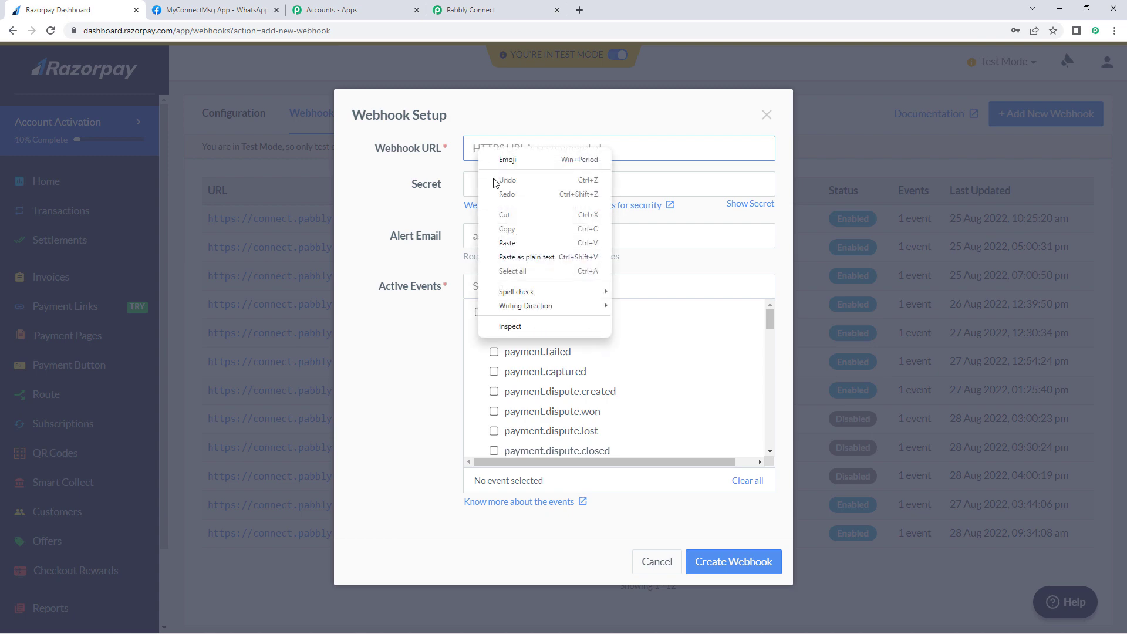
click(518, 240)
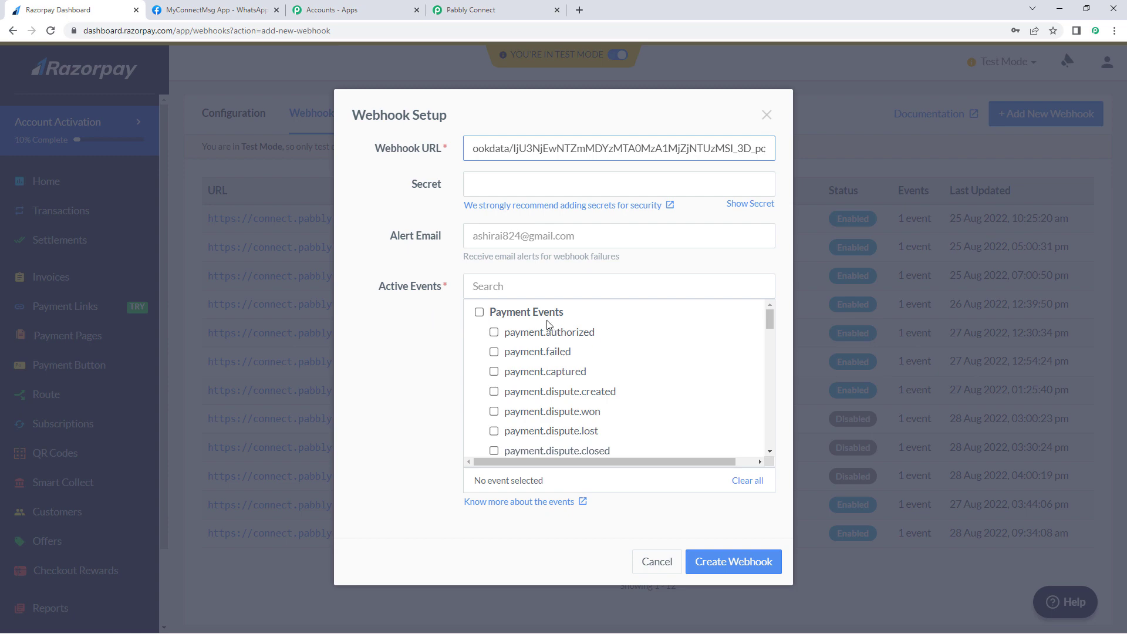
click(494, 371)
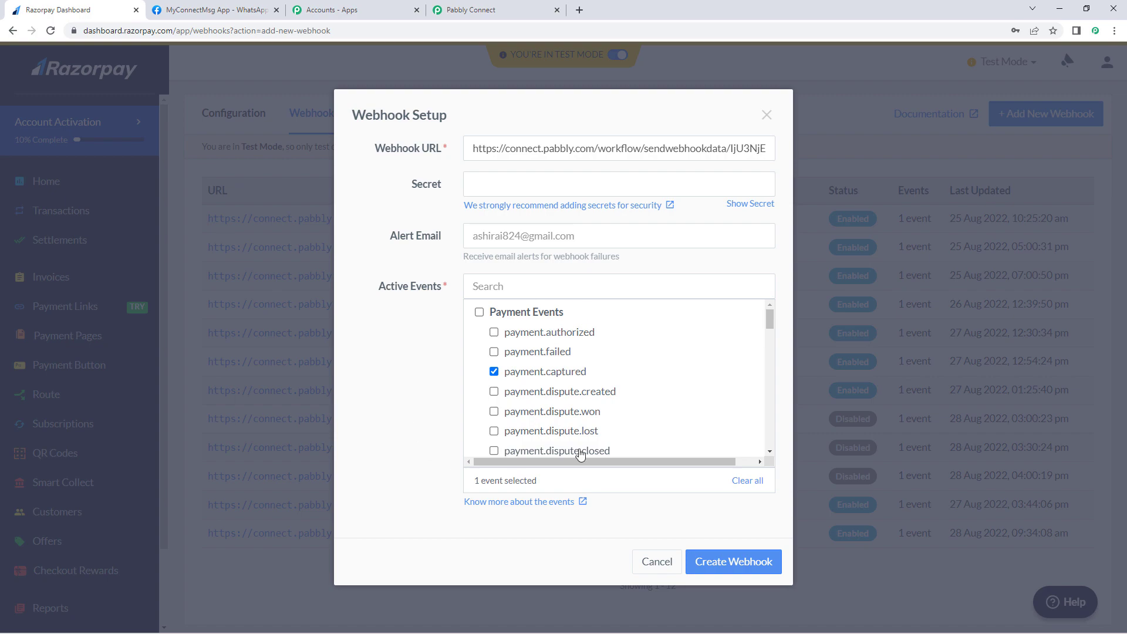
scroll(669, 399, down, 1)
click(748, 561)
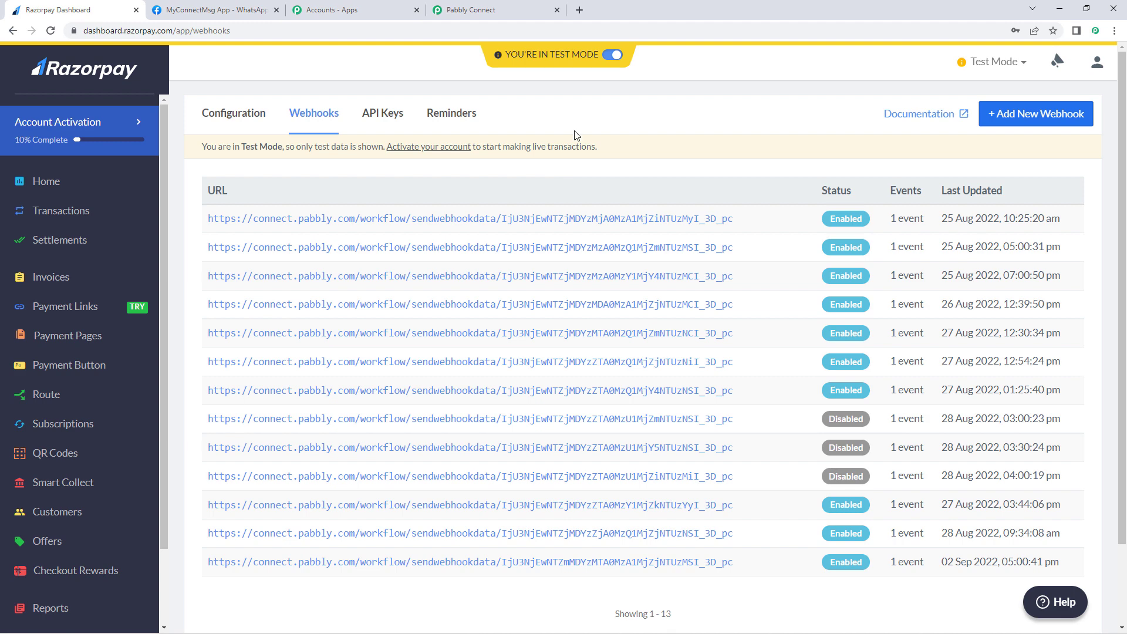
click(471, 10)
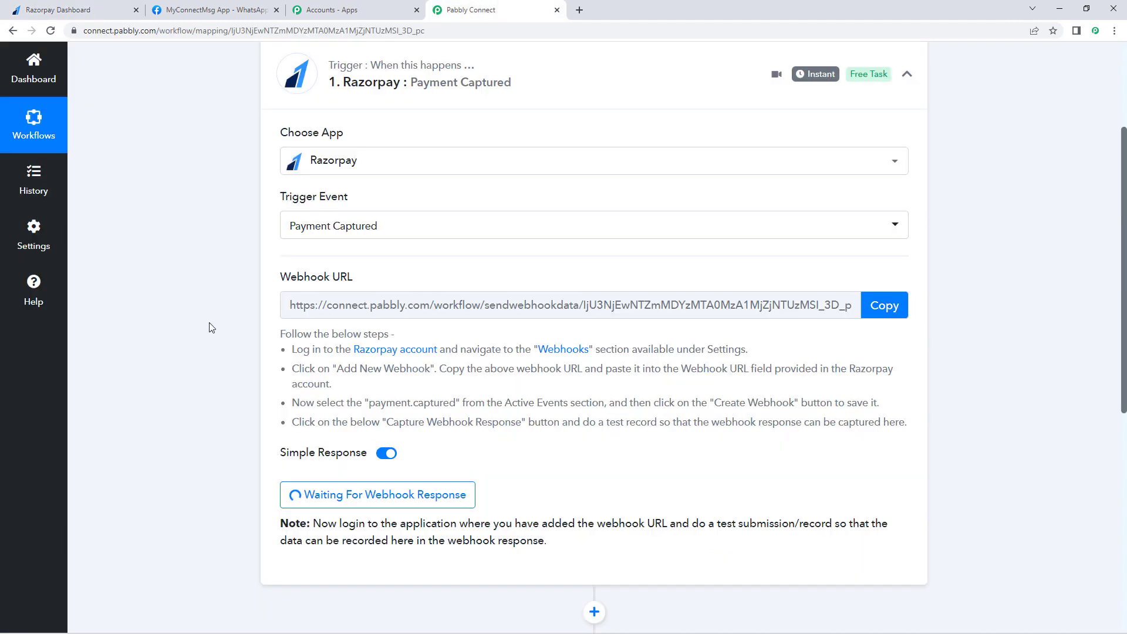
Step: Copy the Online PHP Course for Beginners payment page link and load it in a new tab
scroll(211, 328, down, 2)
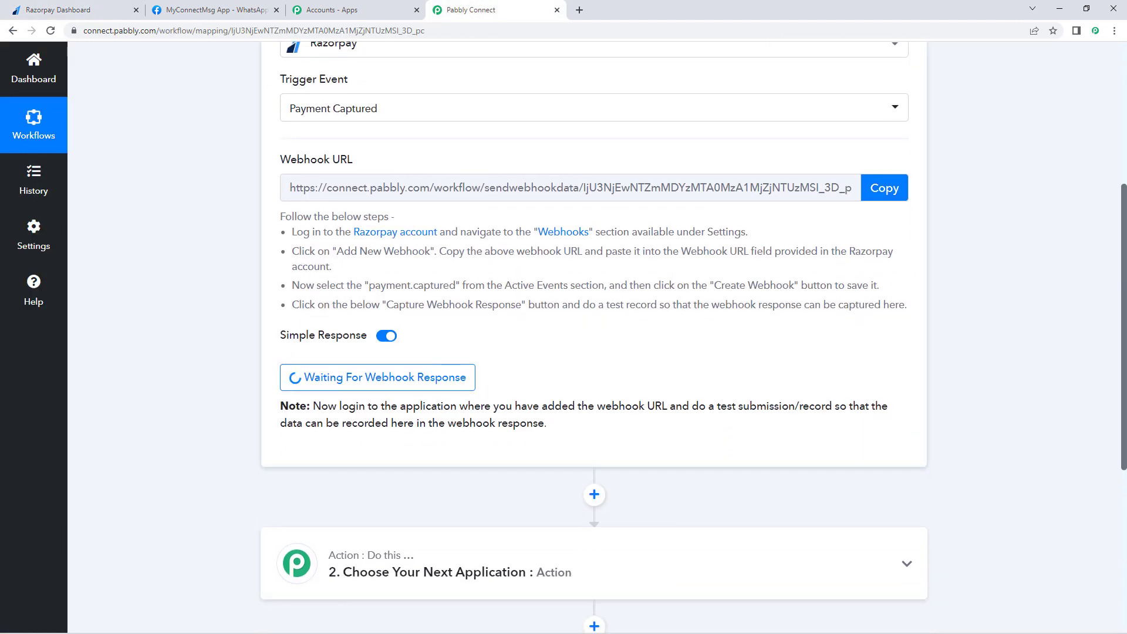
click(82, 9)
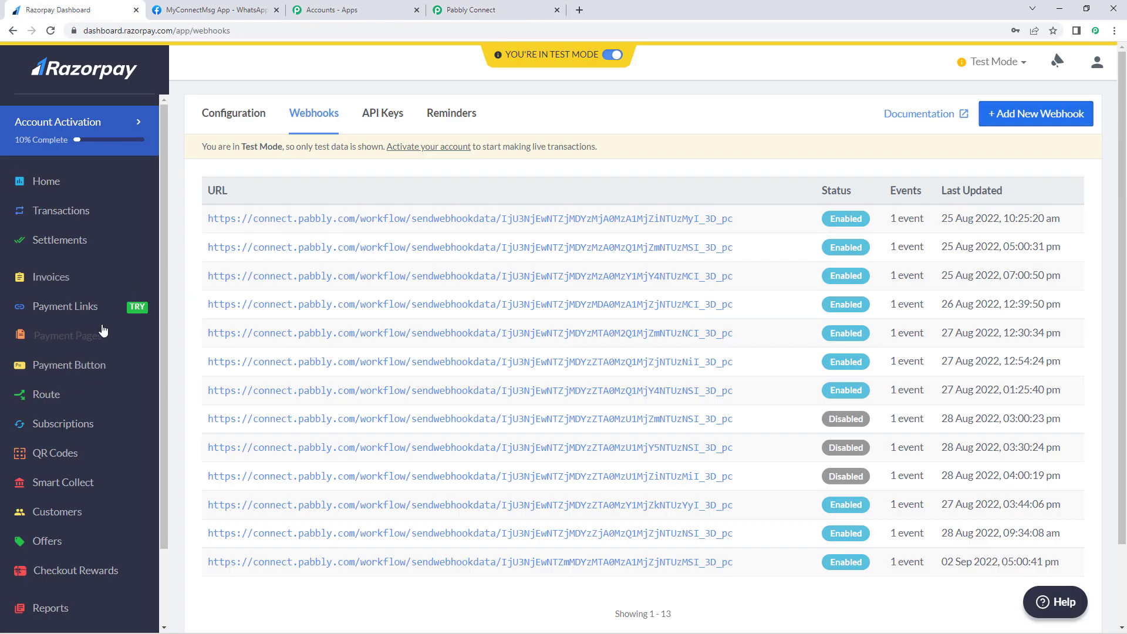
click(82, 342)
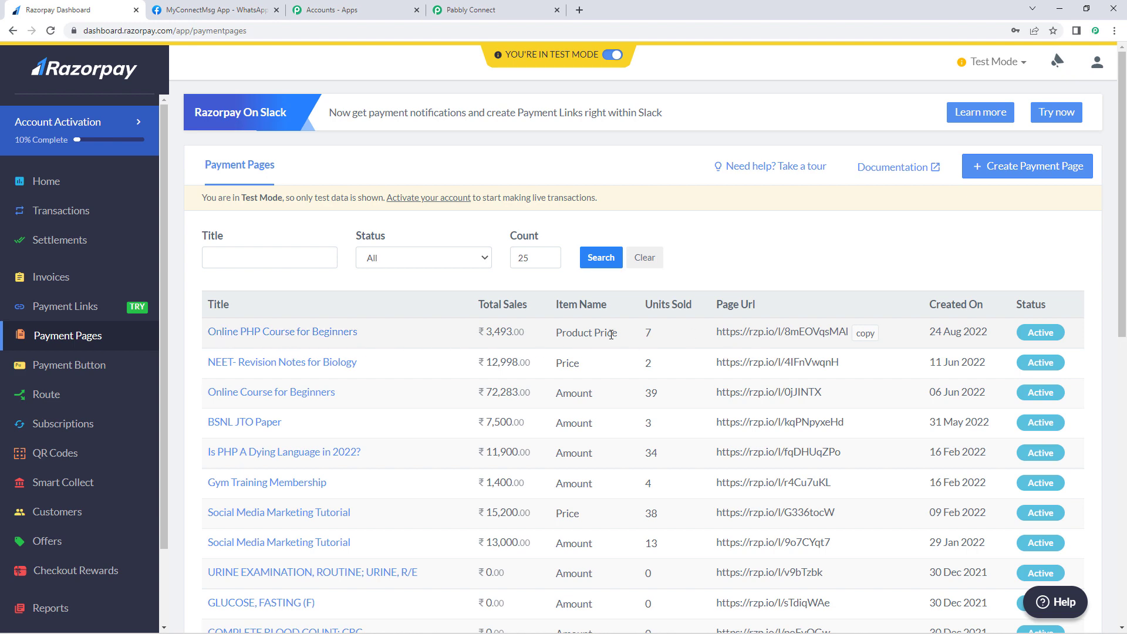
click(866, 333)
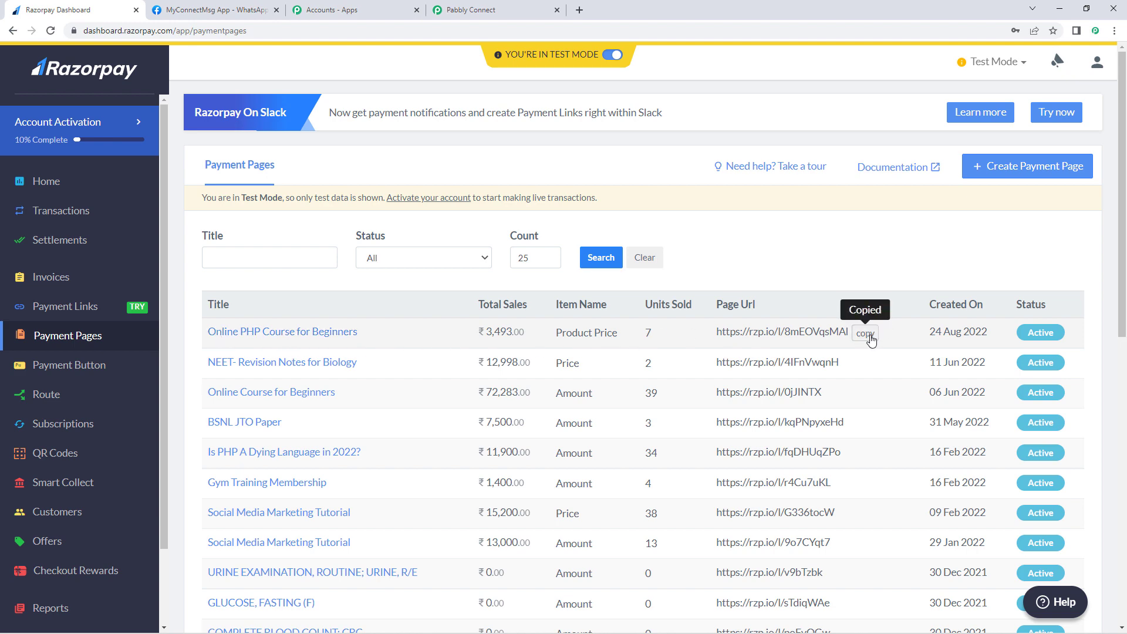
click(579, 10)
key(ctrl+v)
key(Return)
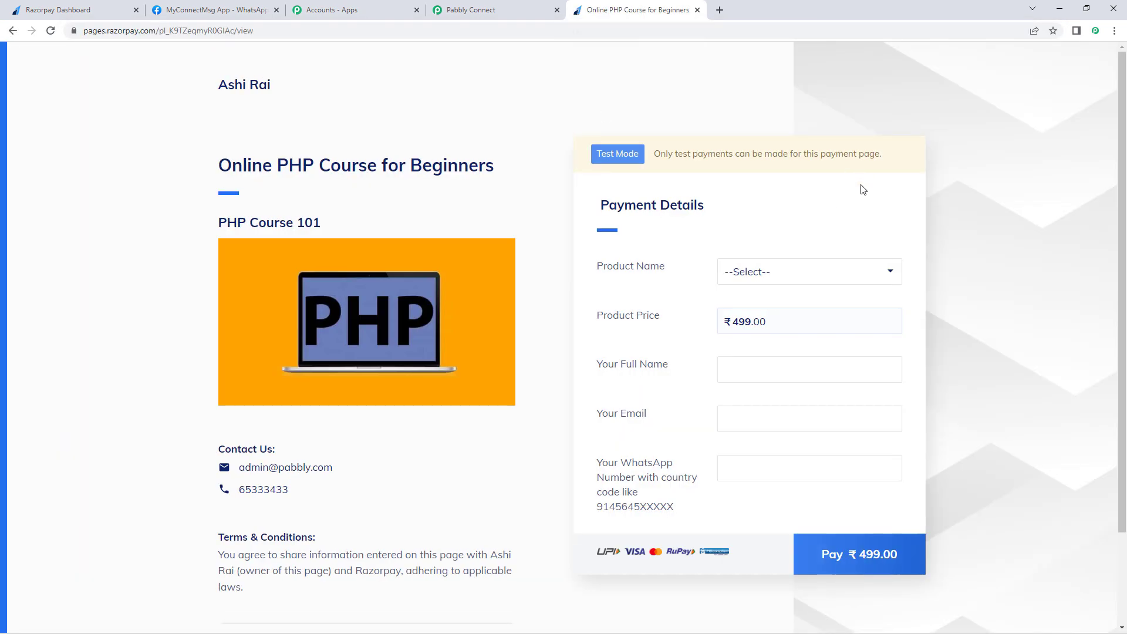
Step: Choose Online PHP Course for Beginners as the product and enter the buyer's full name
click(812, 275)
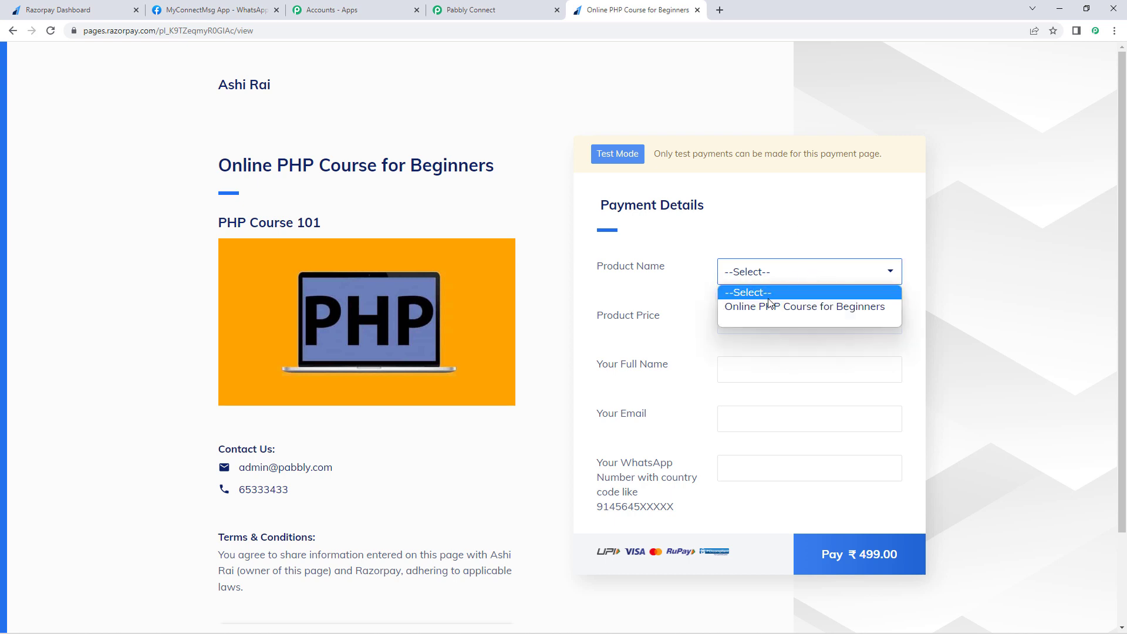
click(771, 307)
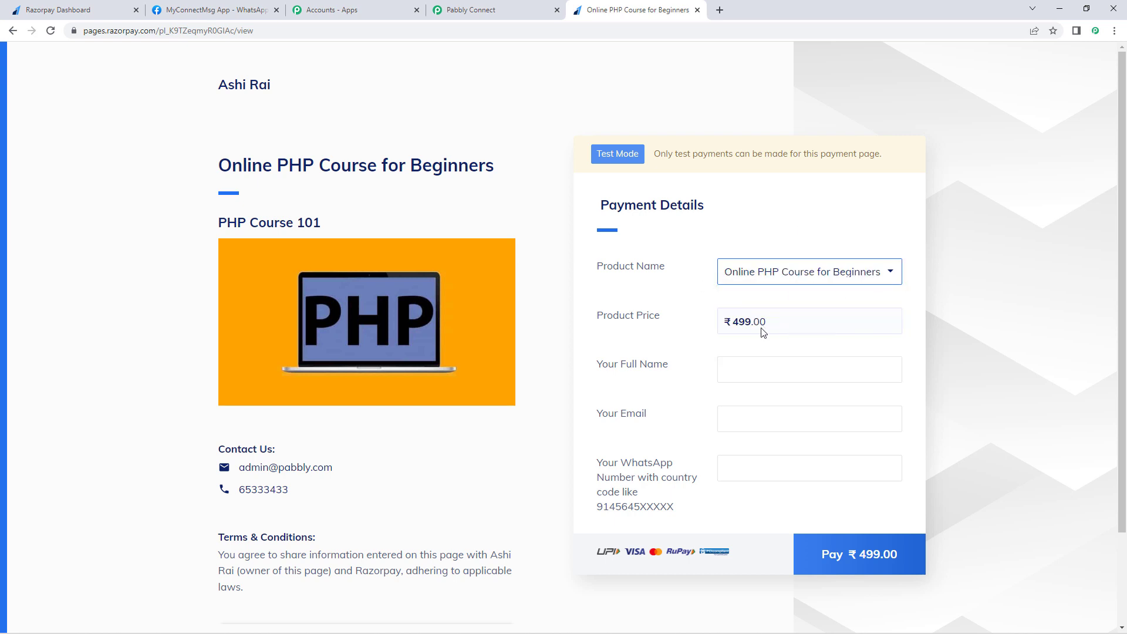
click(755, 376)
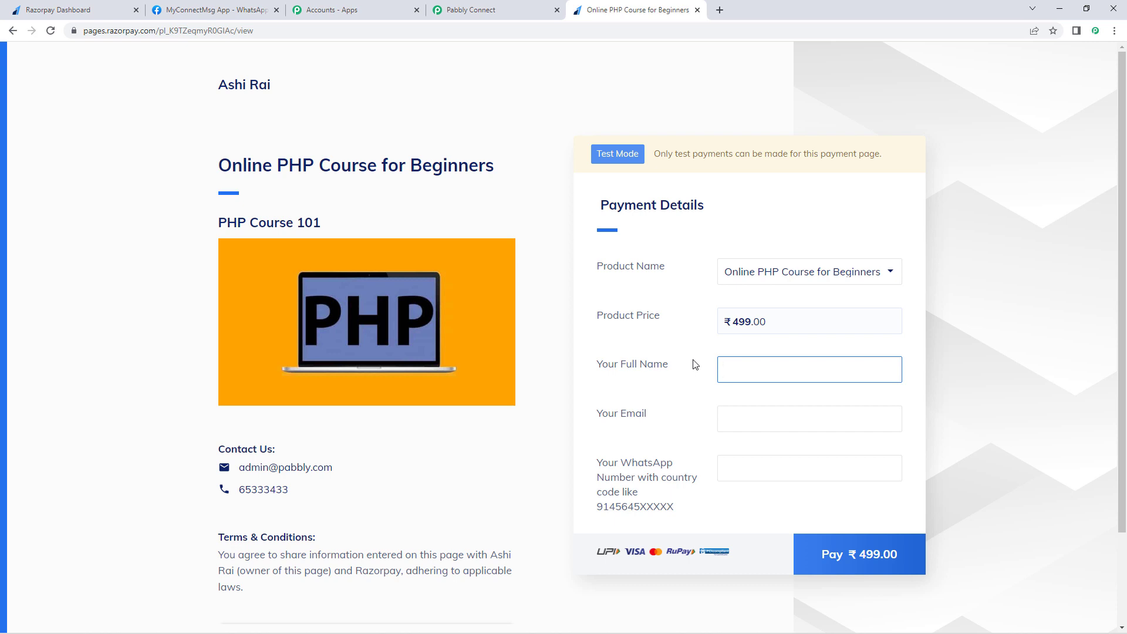
text(Dummy name)
key(BackSpace)
text(N)
key(Tab)
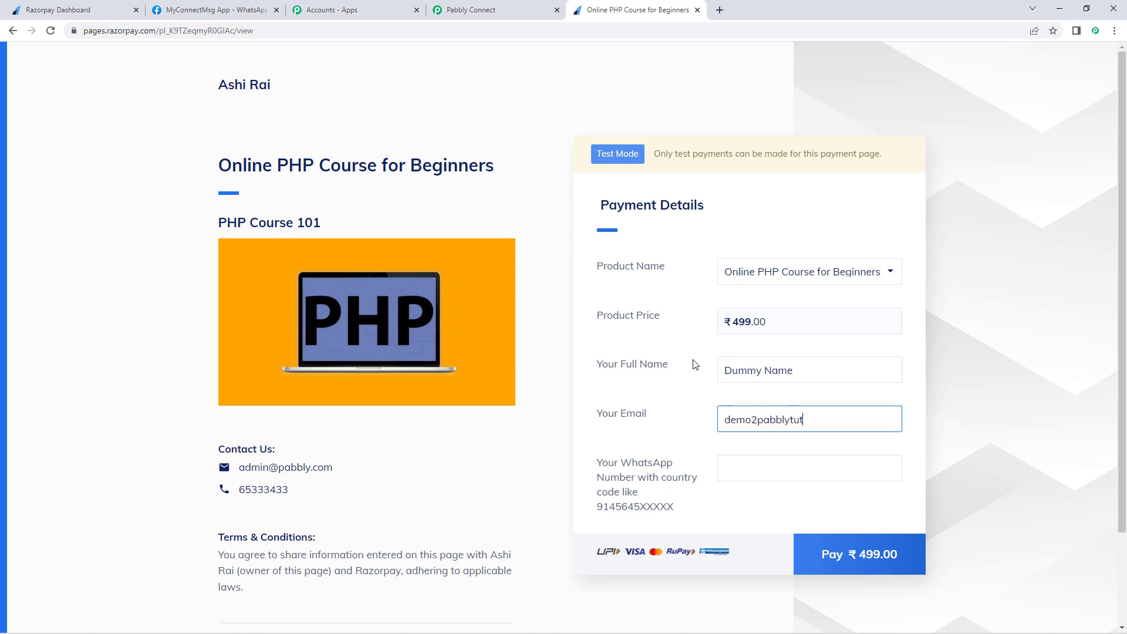
Step: Fill in the buyer's e-mail address, correcting it to include the @ sign
key(Left)
key(Left)
key(Left)
key(Left)
key(Tab)
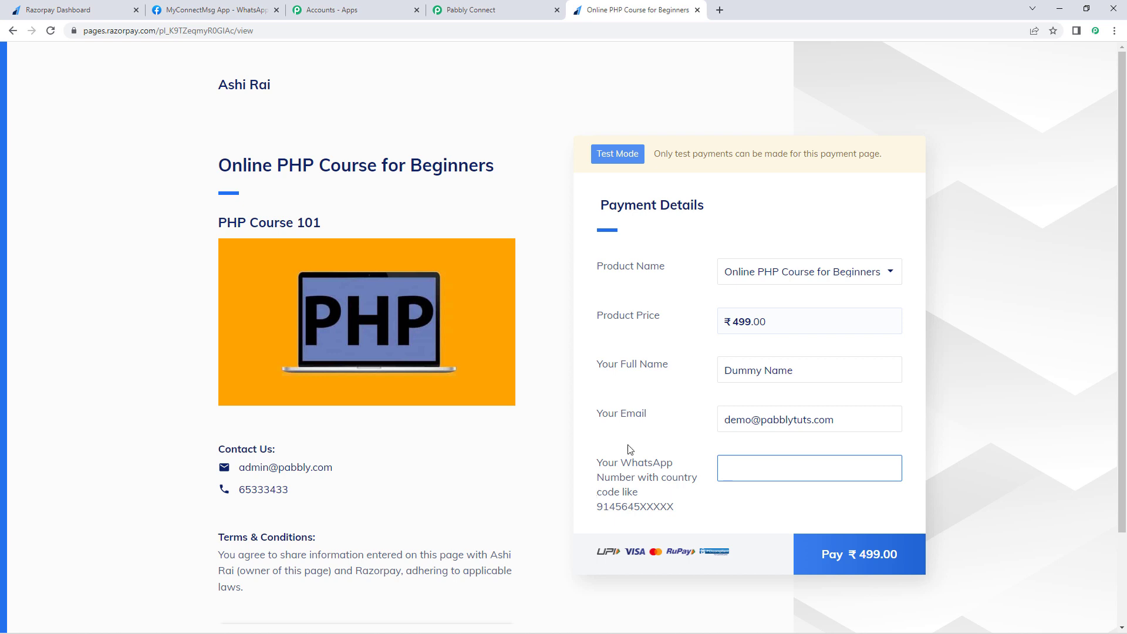
drag(688, 514, 640, 506)
click(593, 495)
Step: Enter the buyer's WhatsApp number and start the ₹499.00 payment
click(738, 466)
click(684, 449)
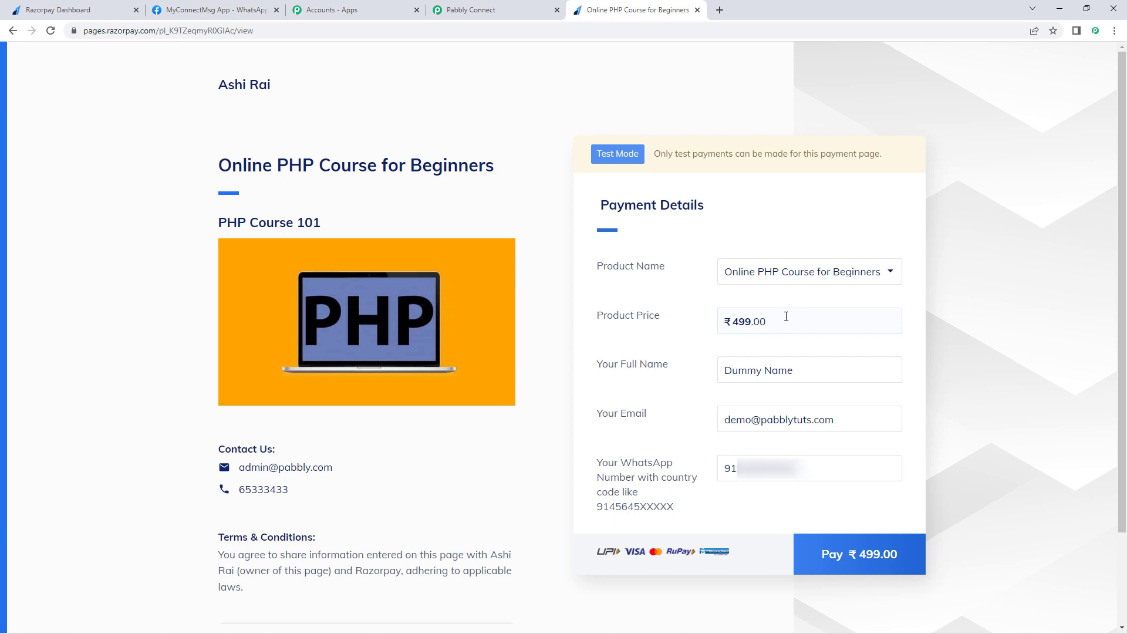
click(872, 561)
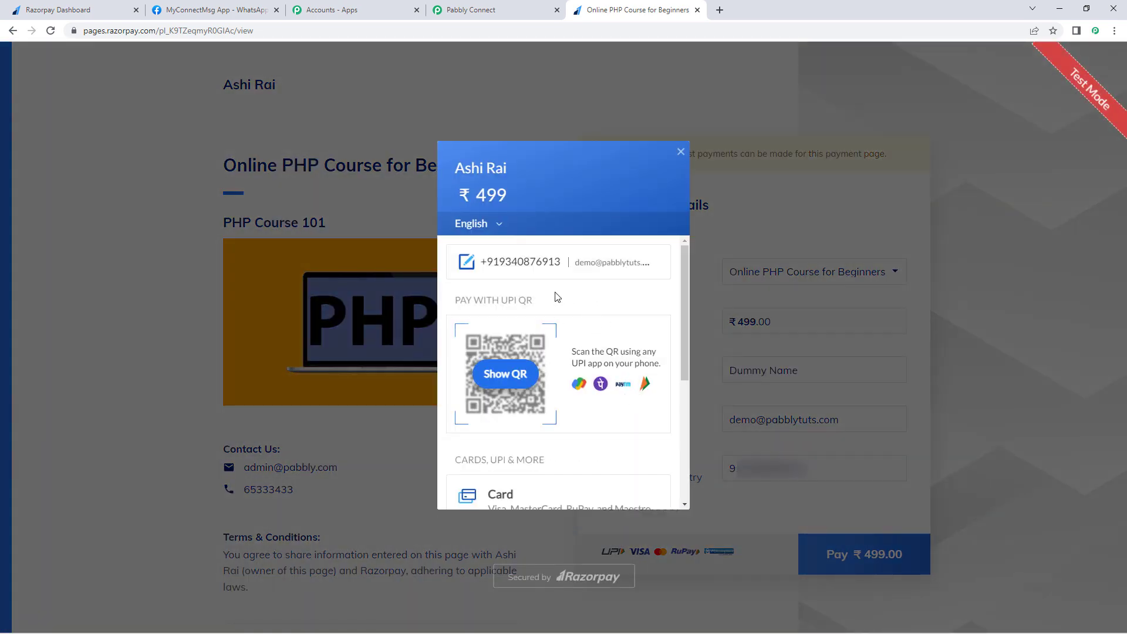
Step: Pay by card with the test card number, expiry, holder name and CVV, without saving the card
scroll(586, 316, down, 3)
click(515, 403)
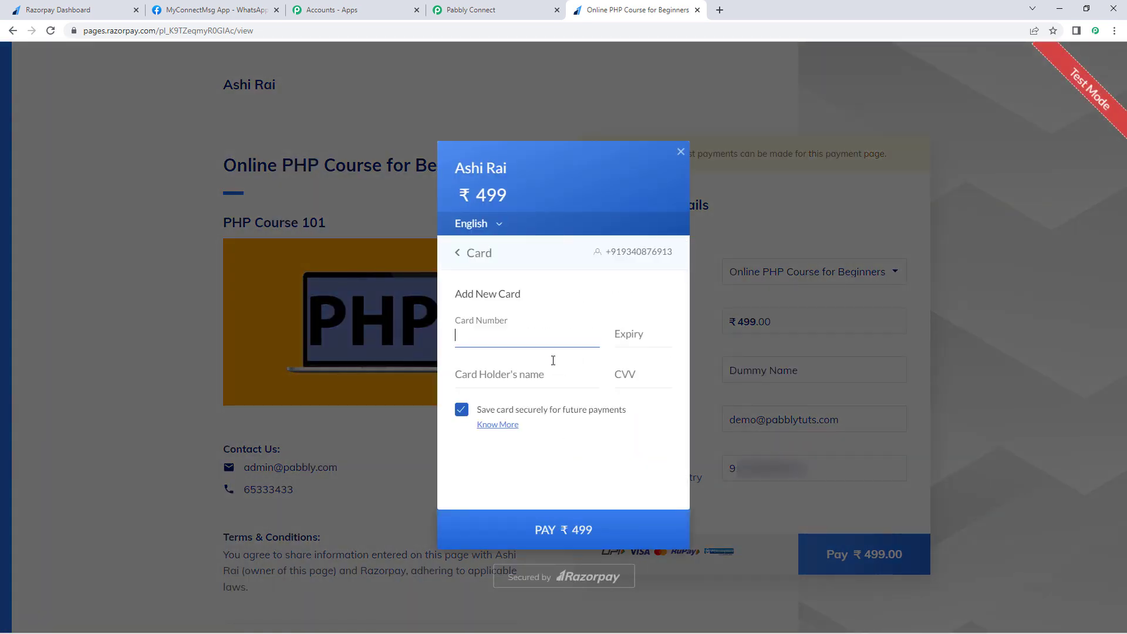
text(4111111111111111)
text(12 / 15)
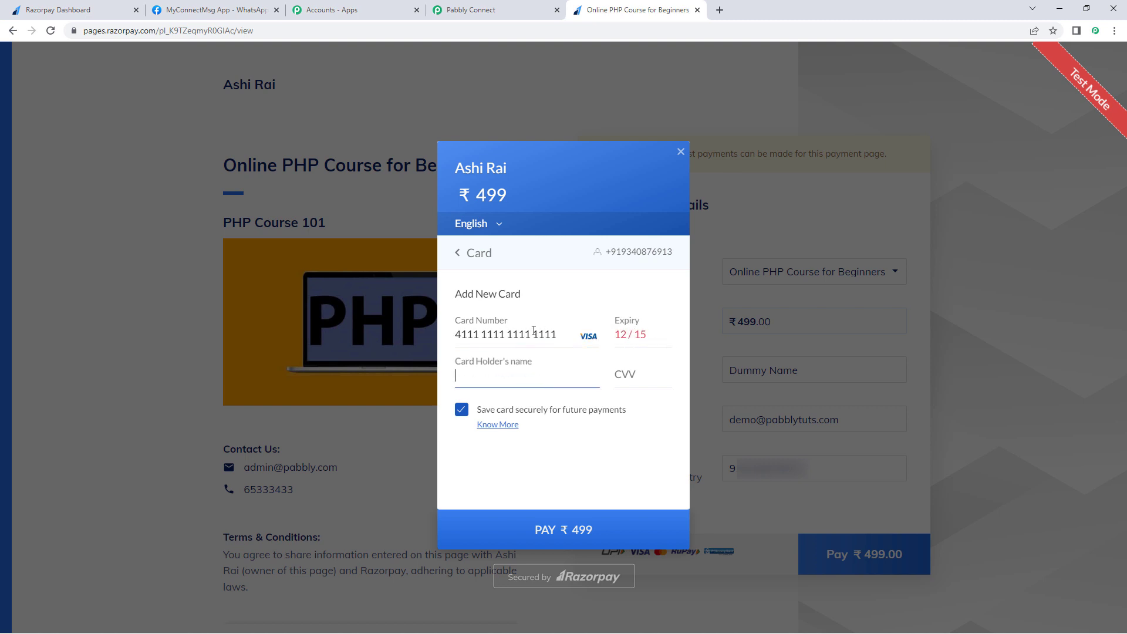
text(Dummy)
key(Tab)
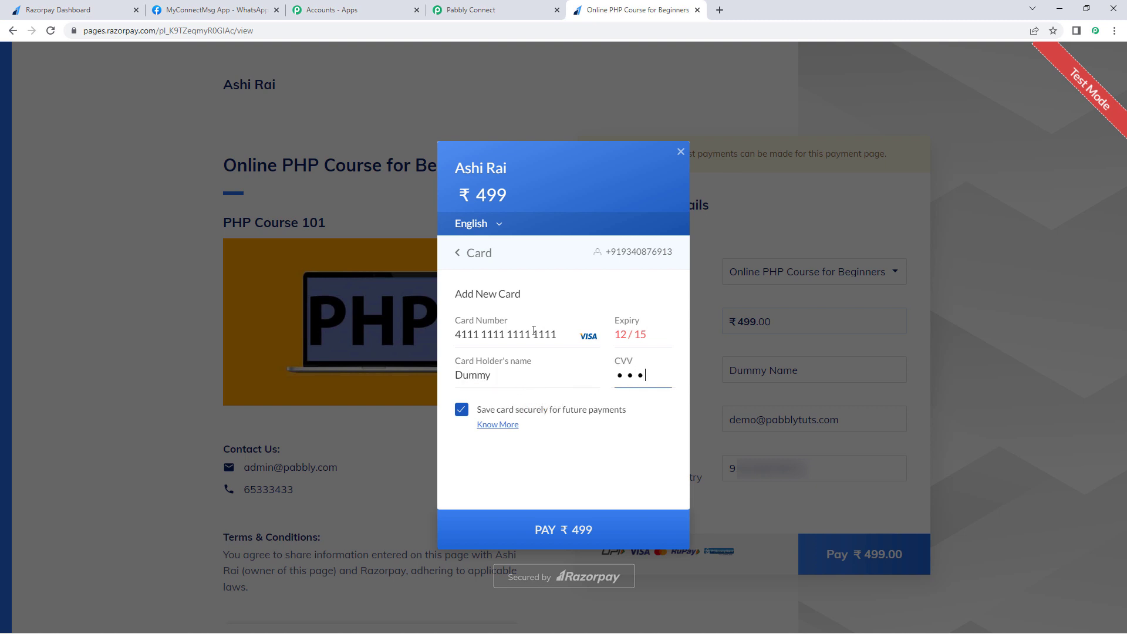
click(644, 332)
text(25)
click(466, 409)
Step: Submit the ₹499 payment, confirm the test OTP, and return to Pabbly Connect
click(540, 530)
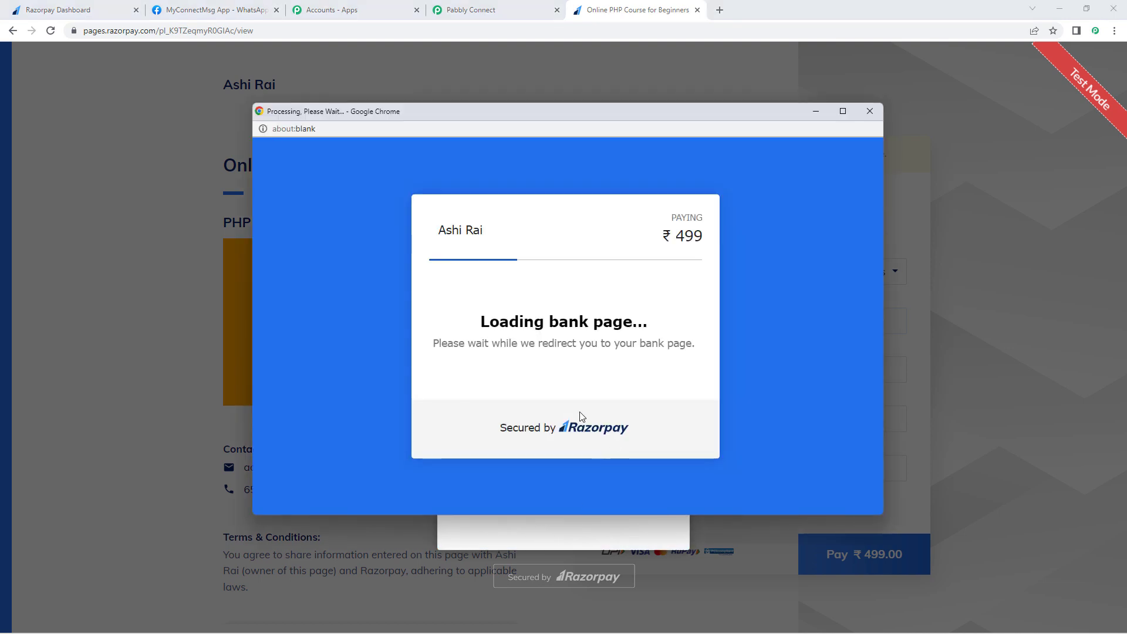
text(1111)
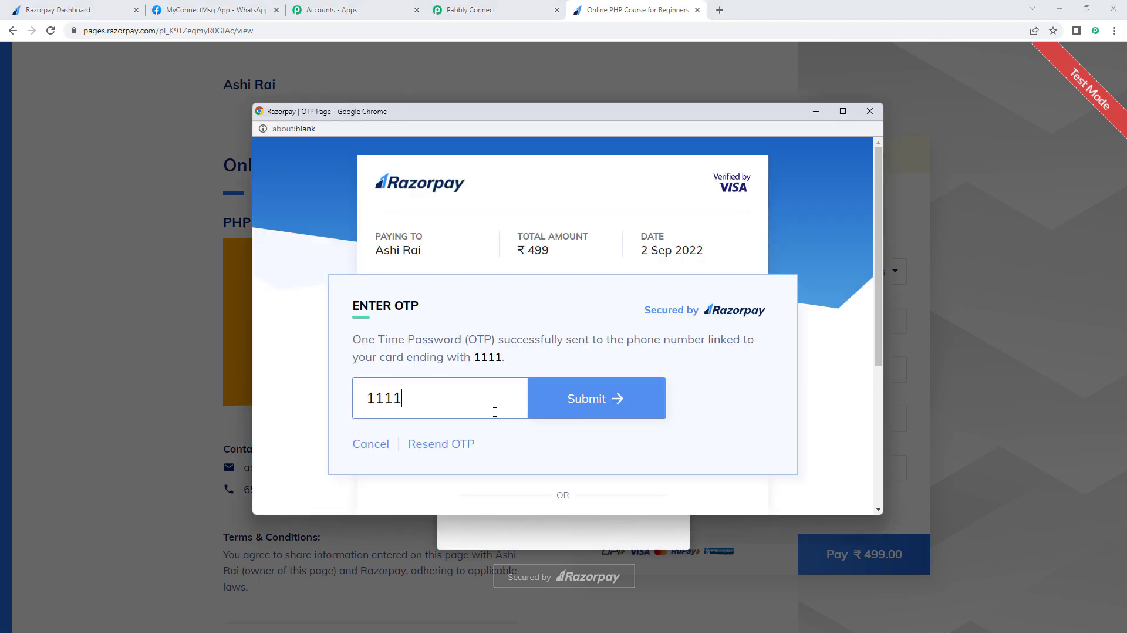
key(Return)
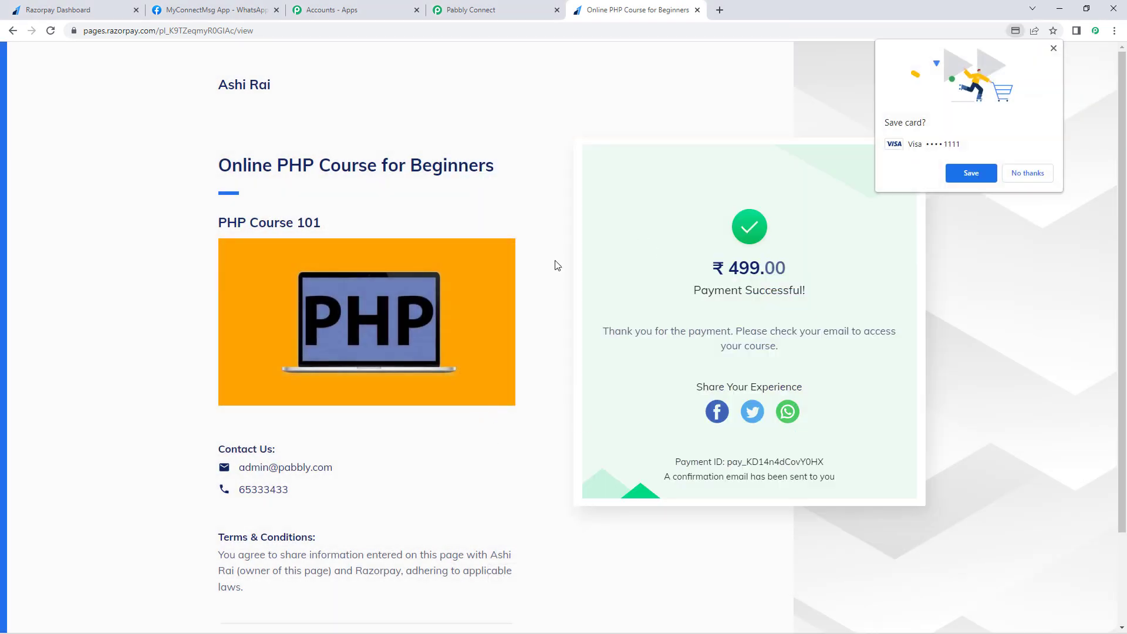
click(1053, 48)
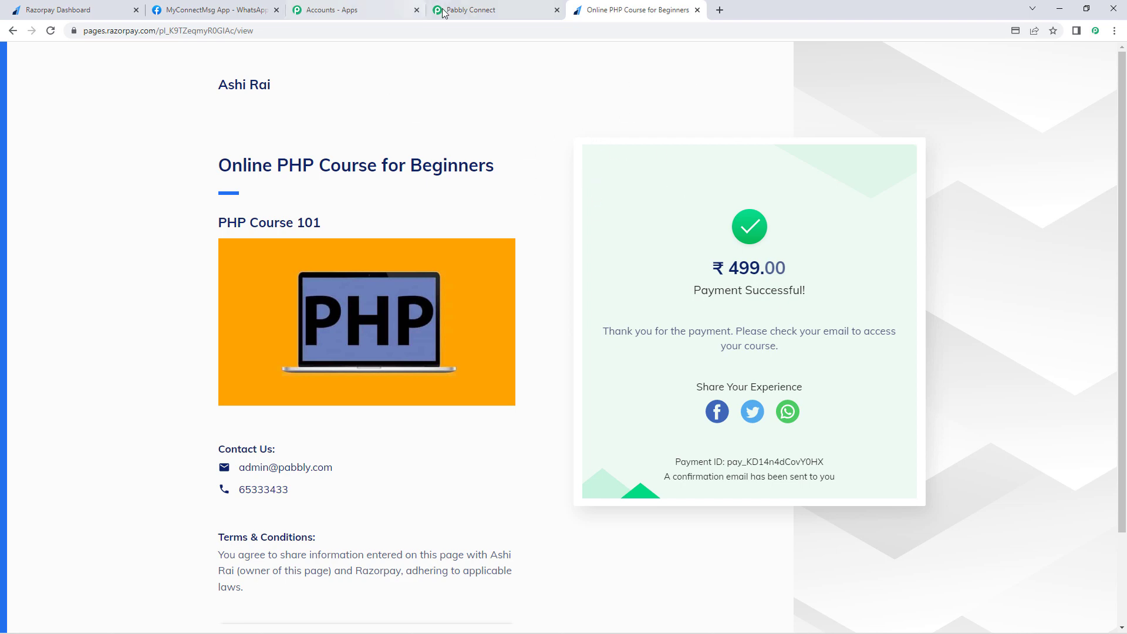
click(496, 11)
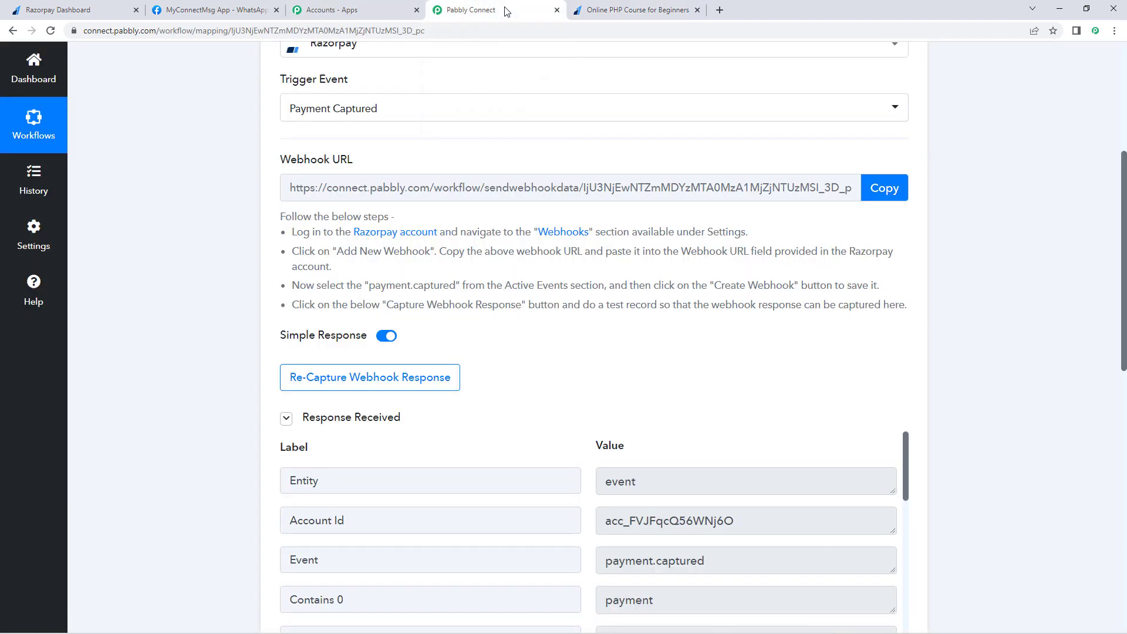
scroll(244, 233, down, 4)
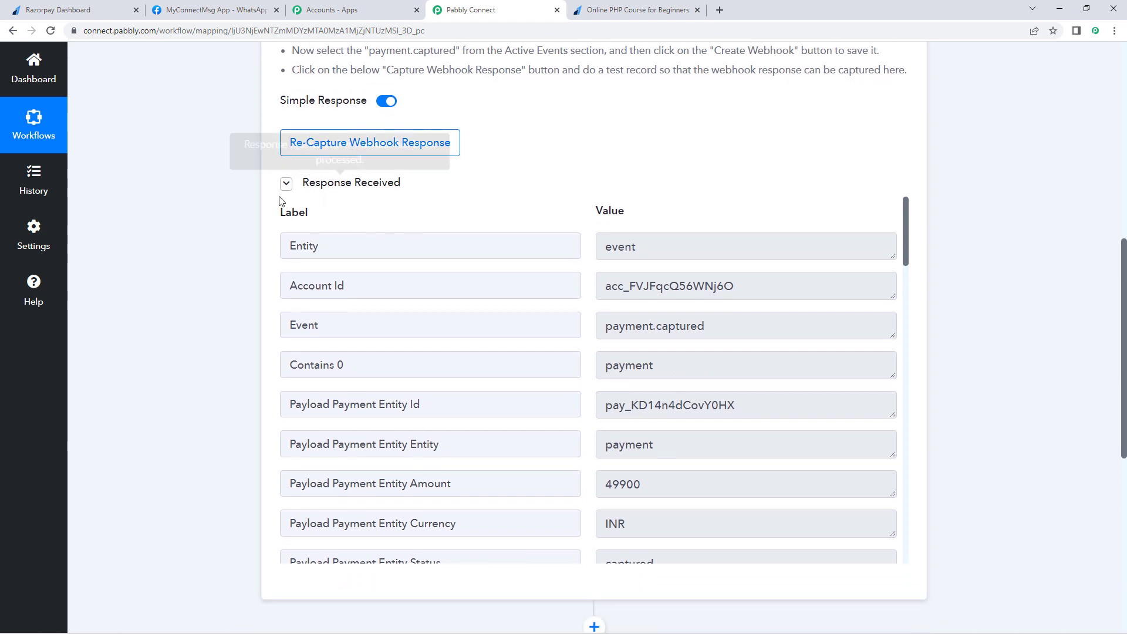
scroll(535, 223, down, 1)
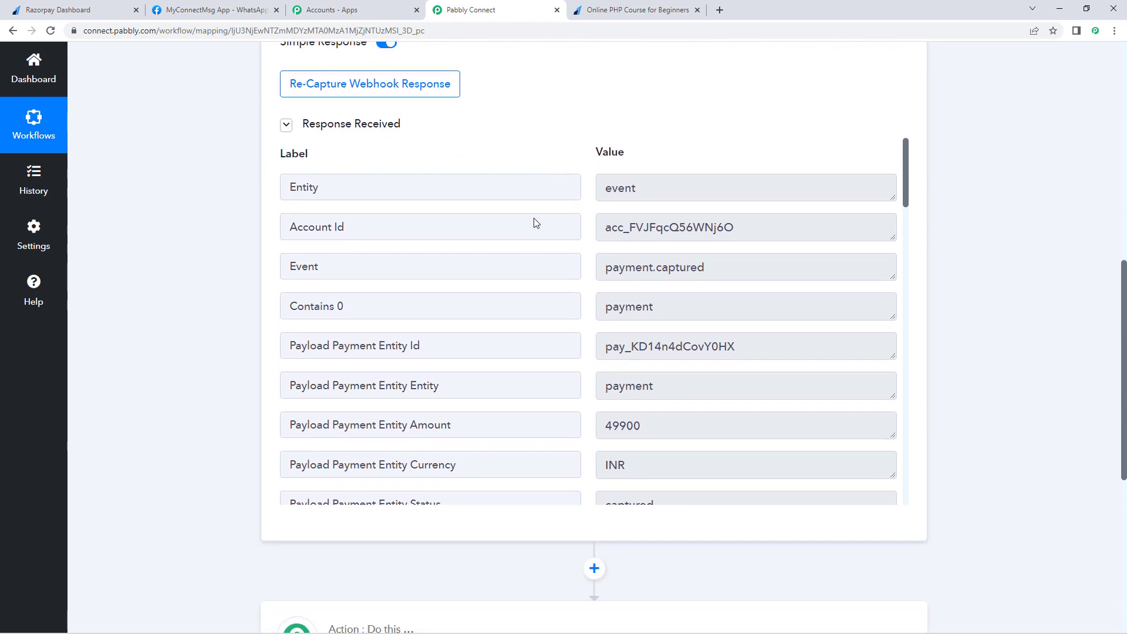
scroll(581, 211, down, 5)
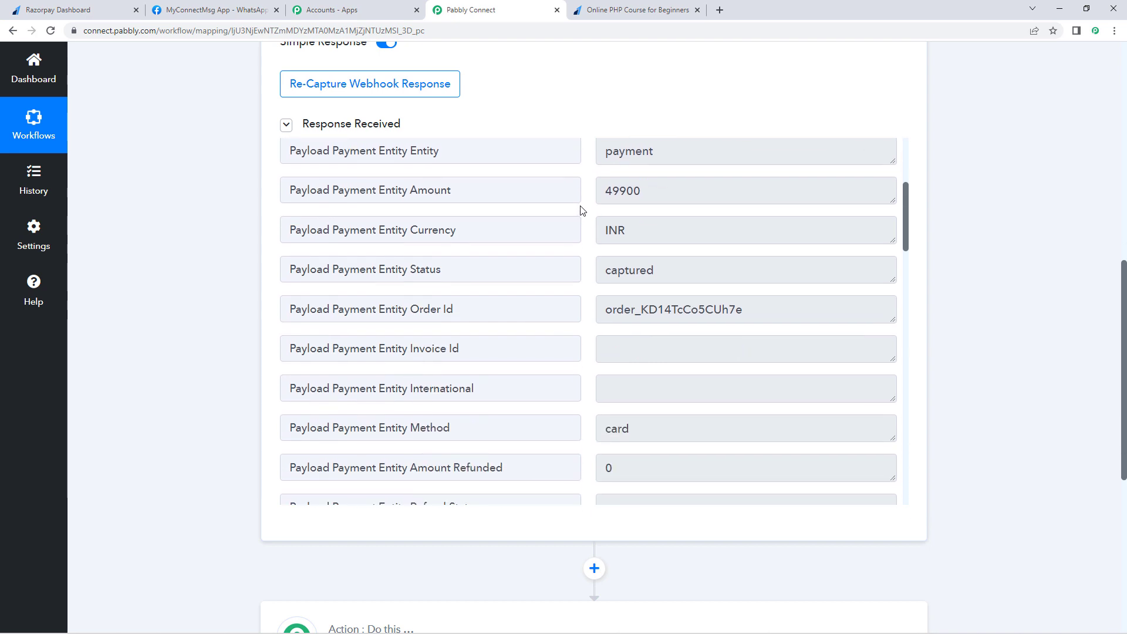
scroll(584, 209, down, 9)
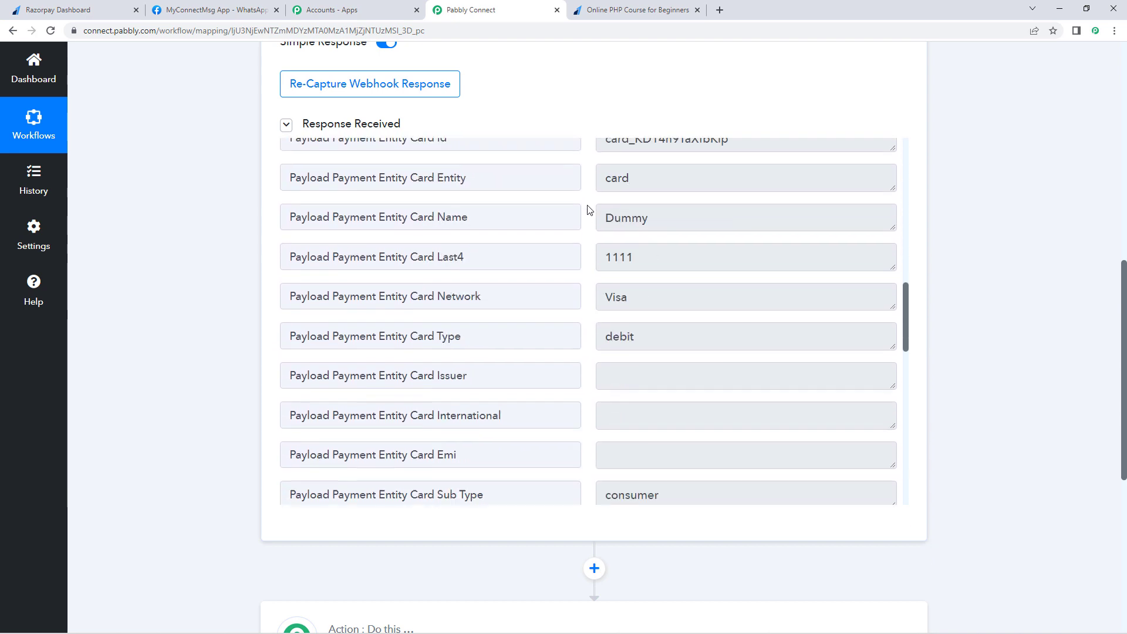
scroll(587, 223, down, 9)
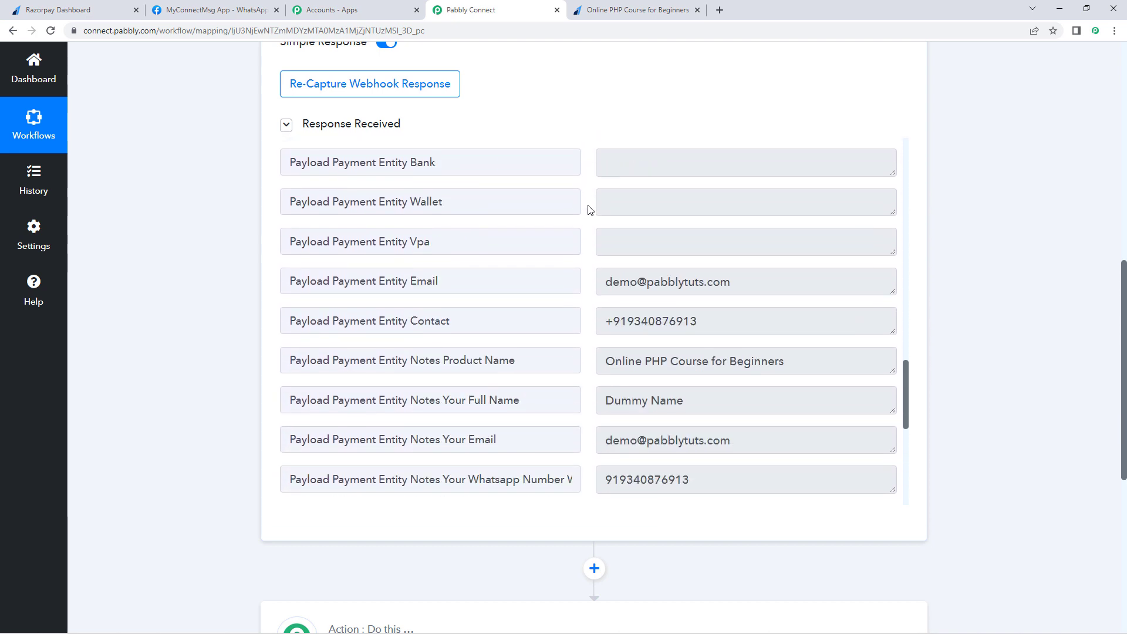
scroll(660, 318, down, 1)
drag(784, 245, 597, 244)
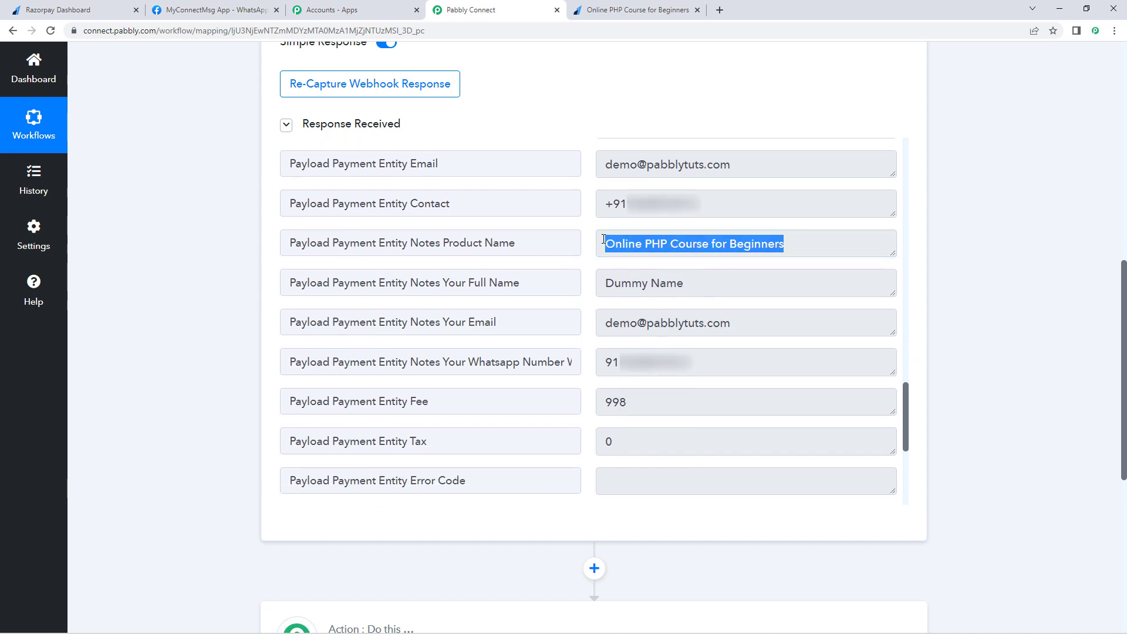
triple_click(685, 286)
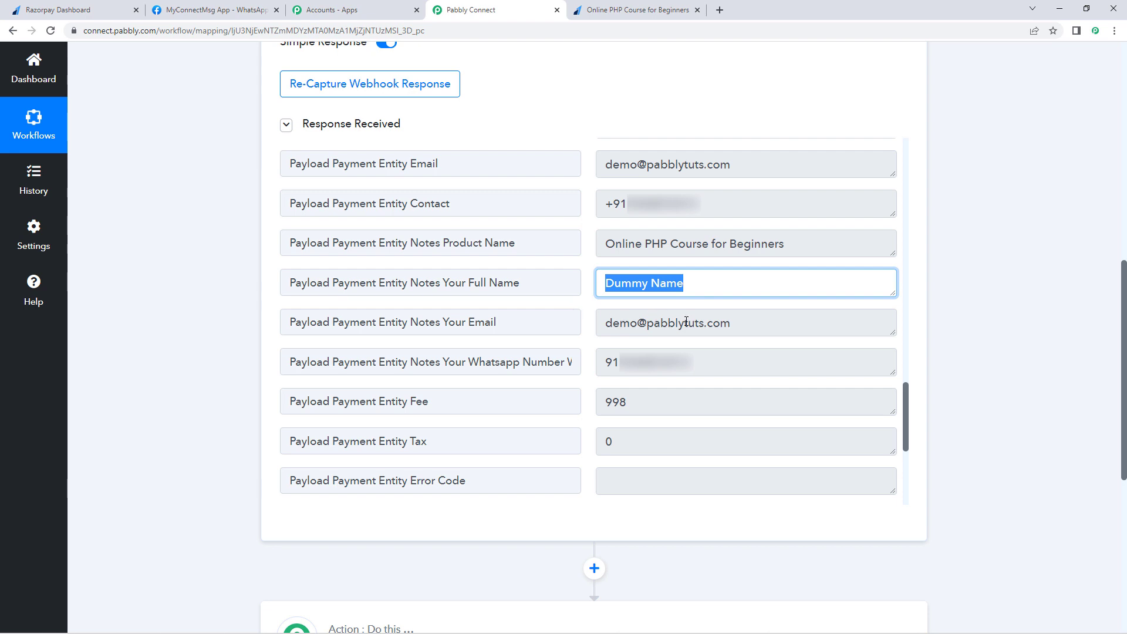
drag(744, 325, 598, 331)
drag(717, 355, 576, 307)
scroll(609, 303, up, 2)
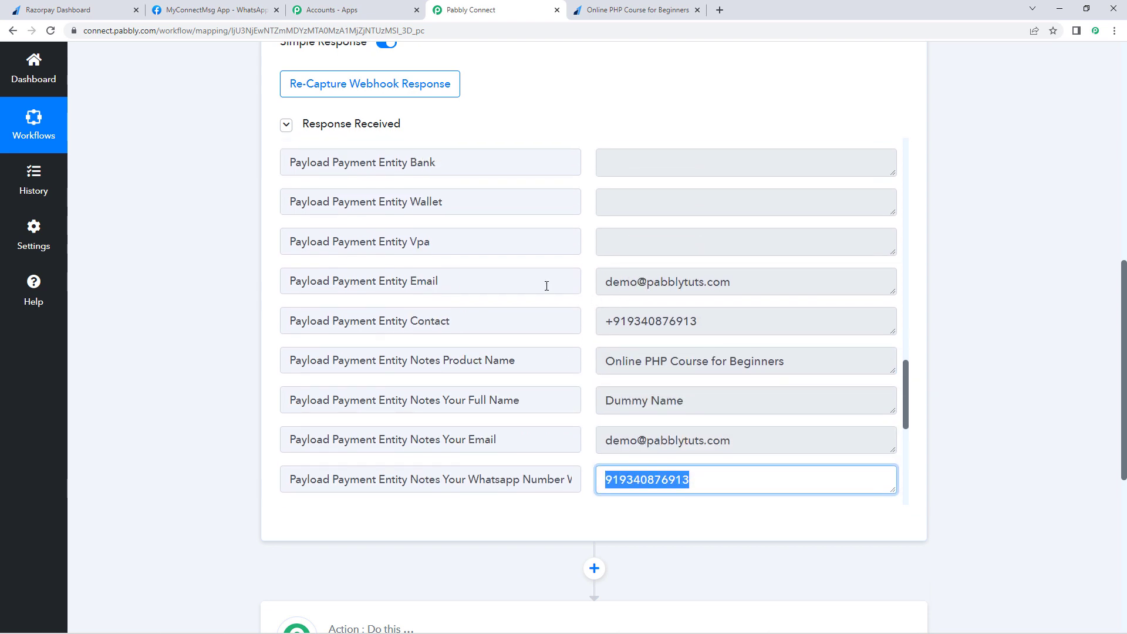
scroll(563, 287, up, 10)
scroll(580, 297, up, 8)
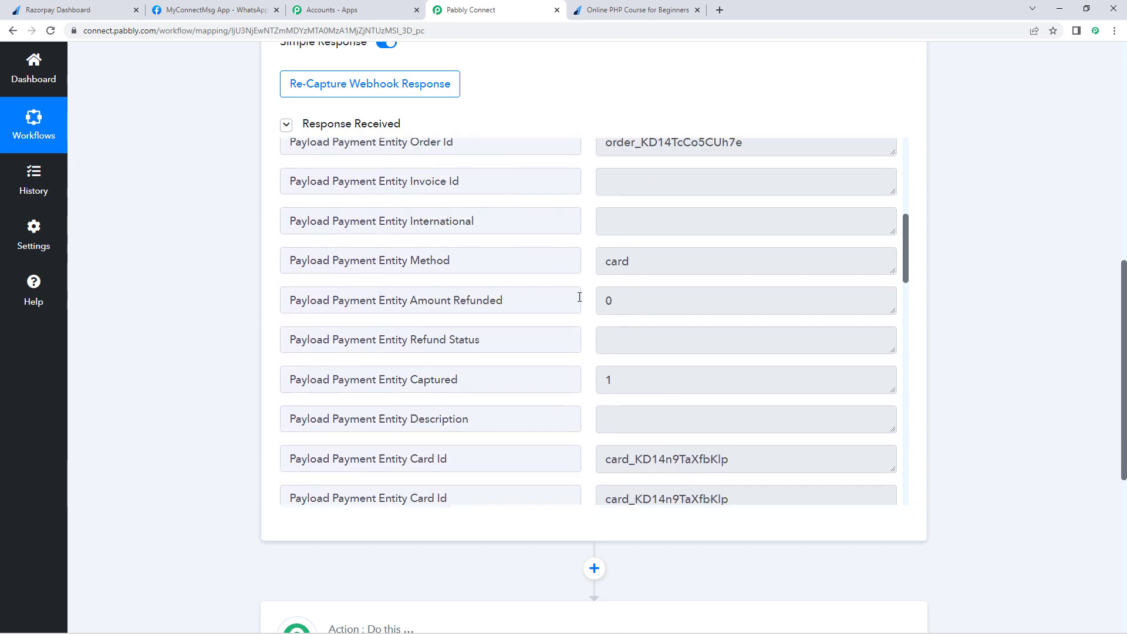
click(699, 365)
drag(699, 366, 575, 365)
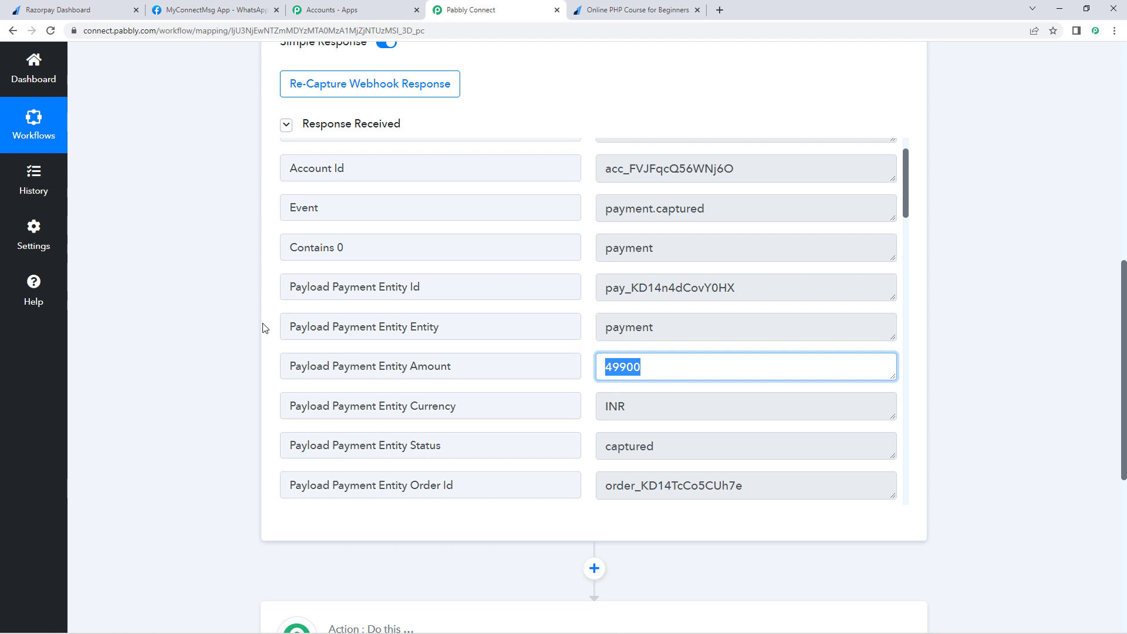
click(575, 8)
drag(730, 267, 759, 270)
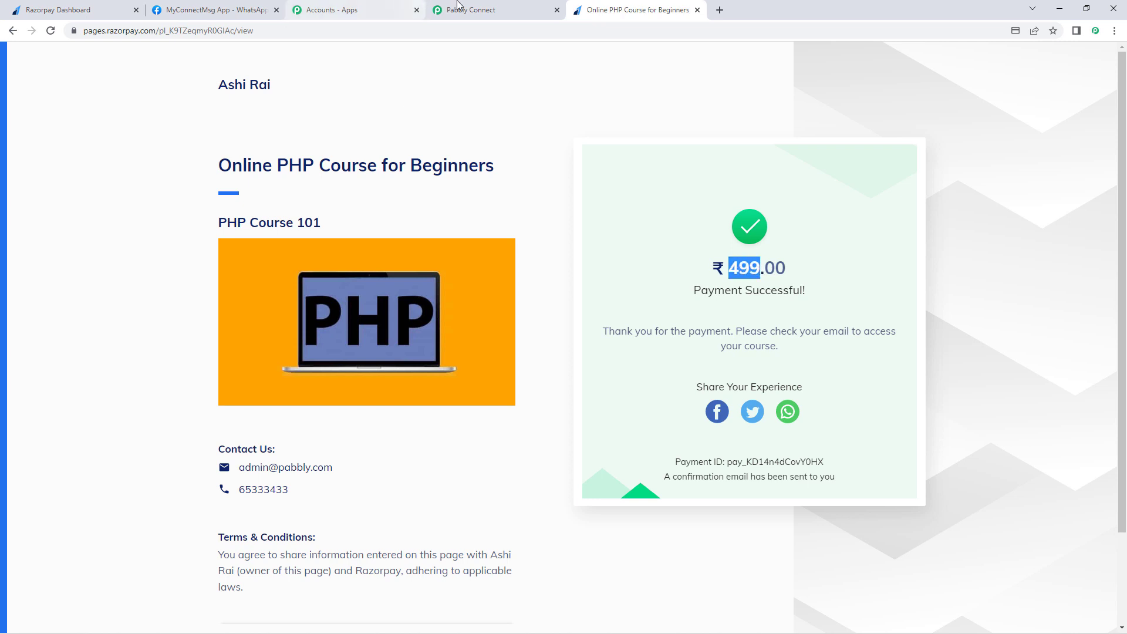
click(495, 9)
click(615, 367)
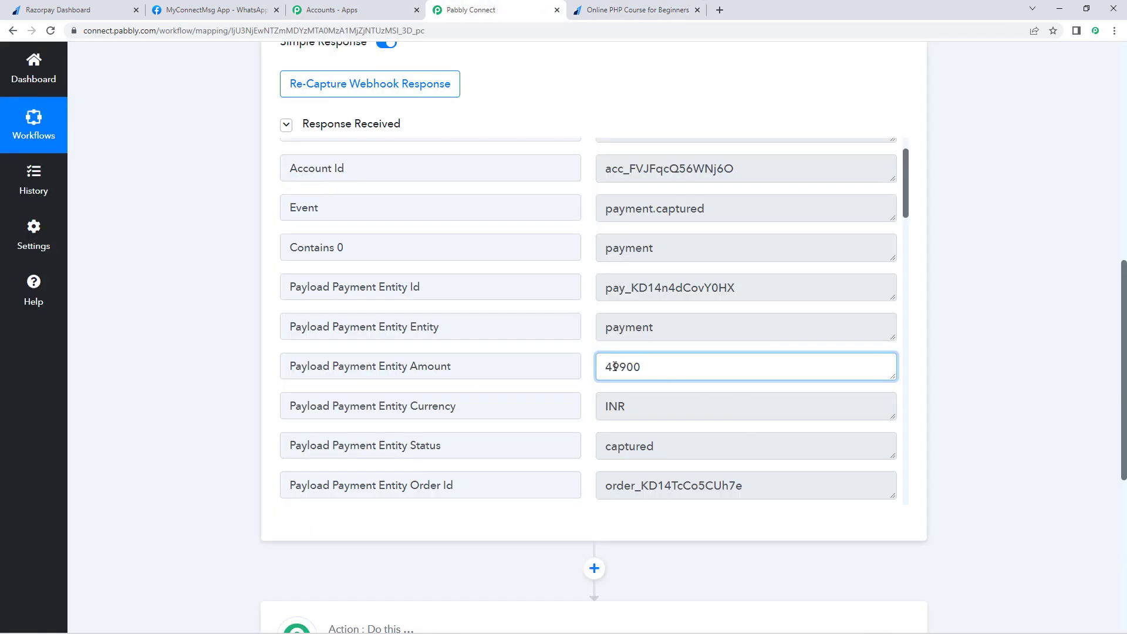
drag(621, 366, 642, 366)
click(642, 366)
click(589, 337)
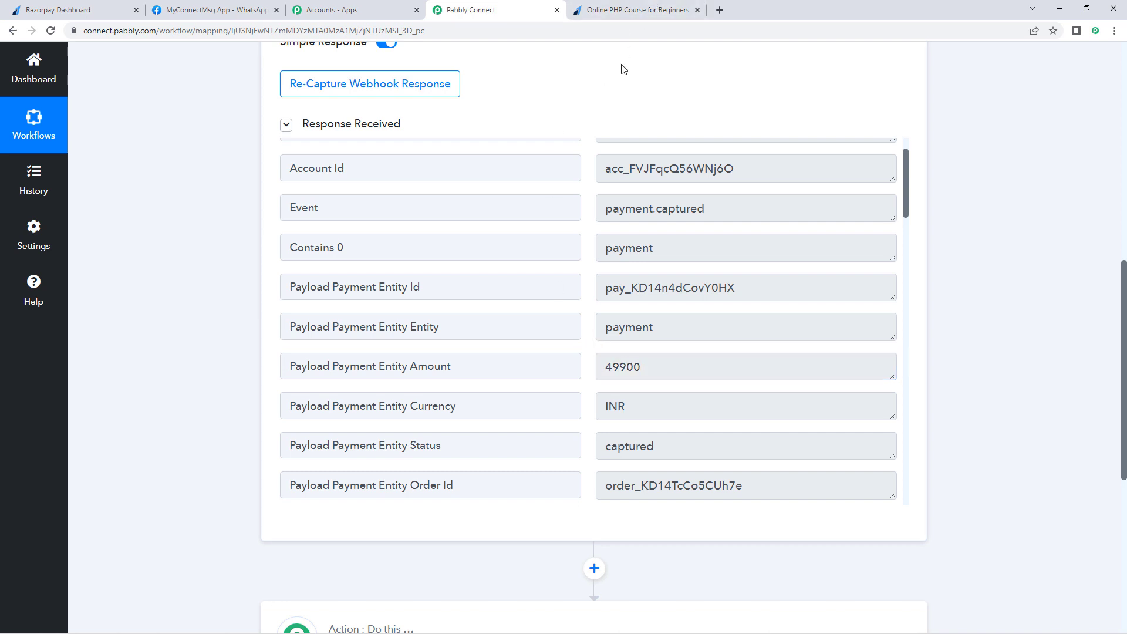
click(633, 8)
click(765, 271)
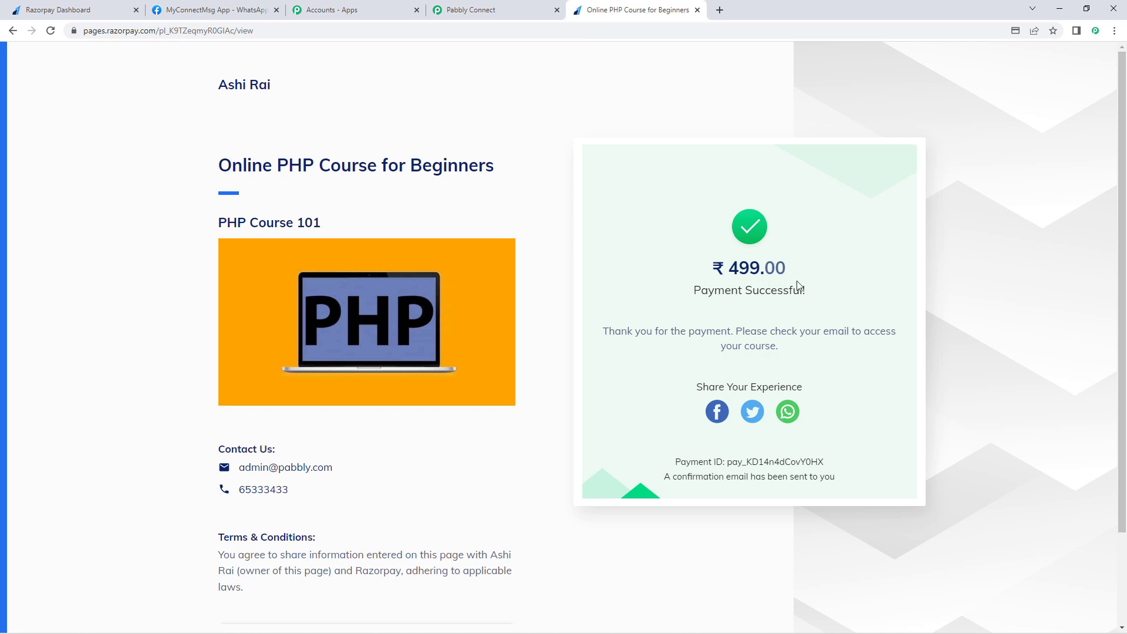
click(490, 8)
drag(674, 361, 329, 372)
click(247, 389)
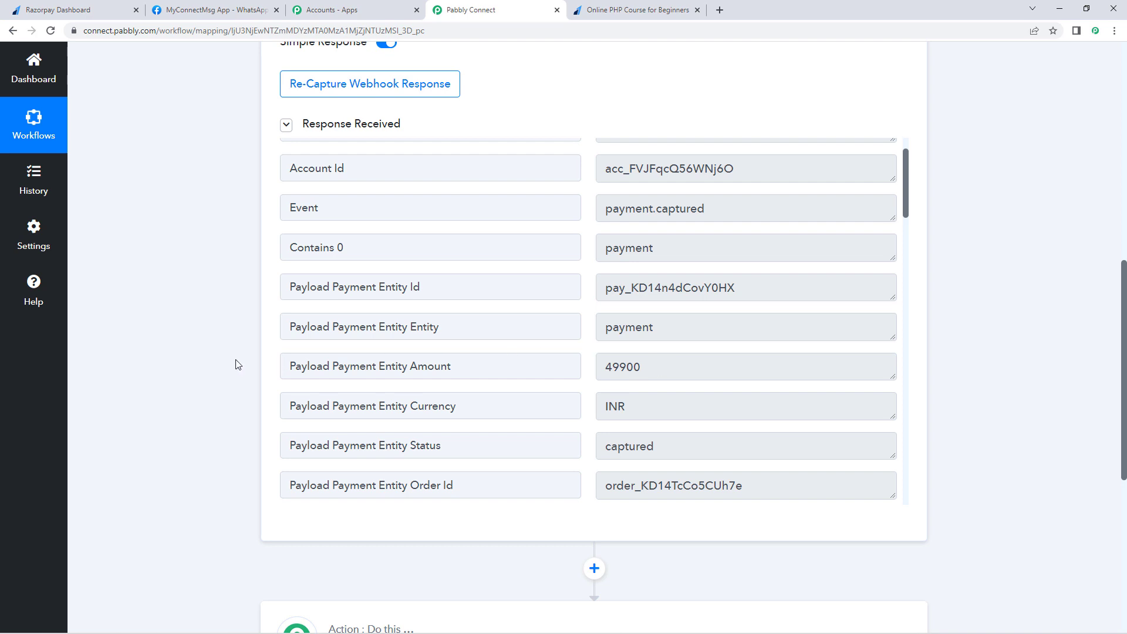
scroll(235, 364, down, 5)
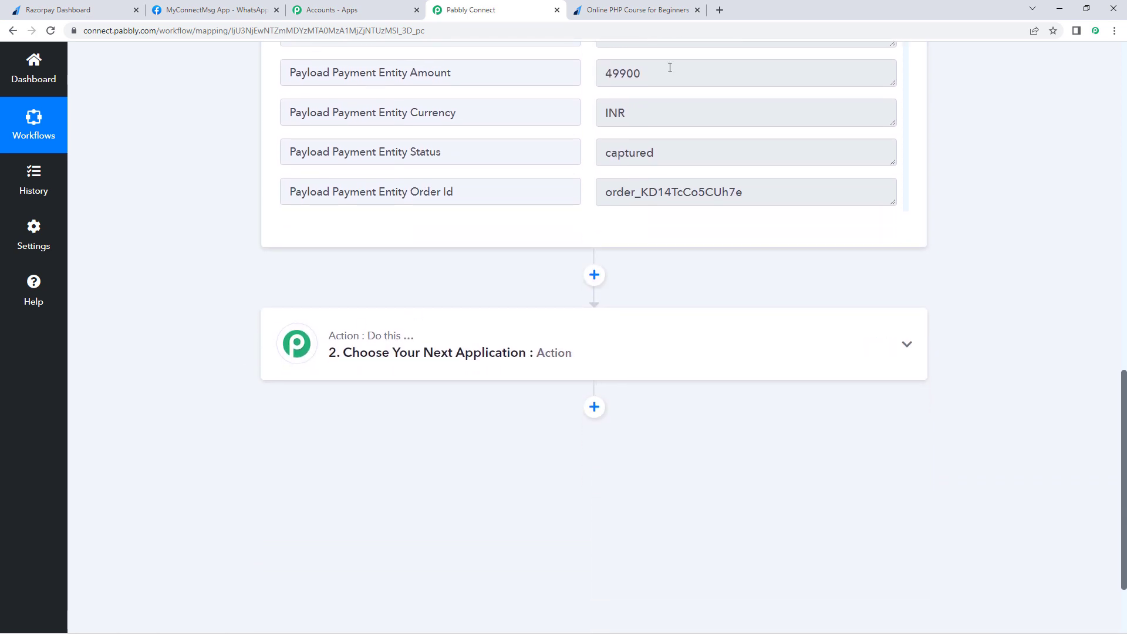
double_click(670, 68)
click(524, 281)
scroll(515, 252, down, 1)
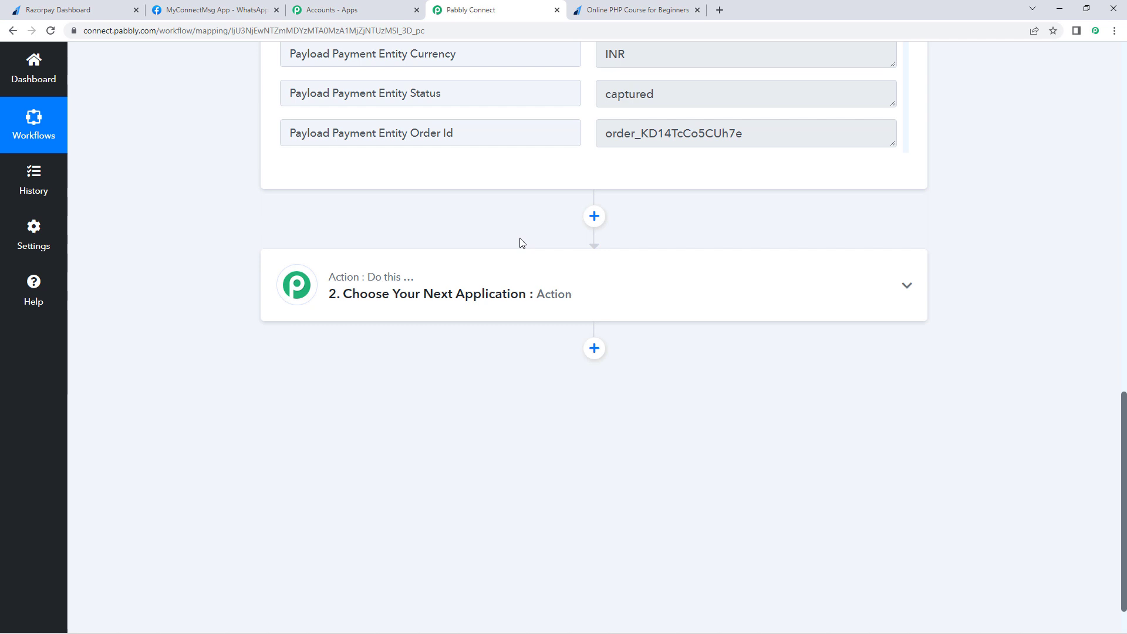
Step: Add a connected Number Formatter step with the Perform Math Operation event
click(365, 281)
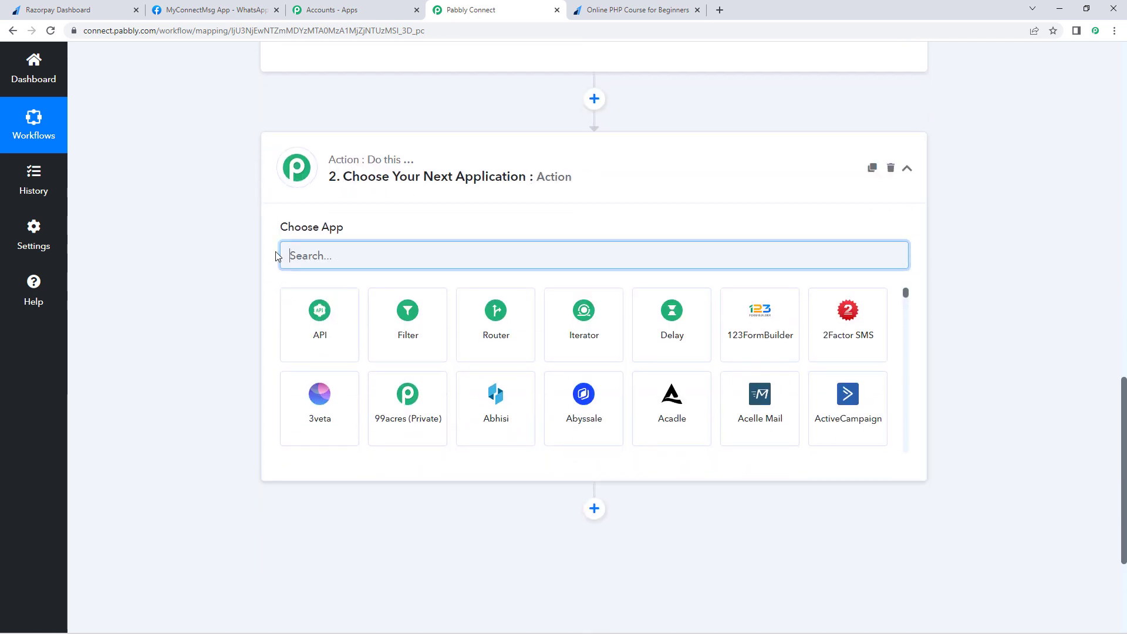
text(Numbe)
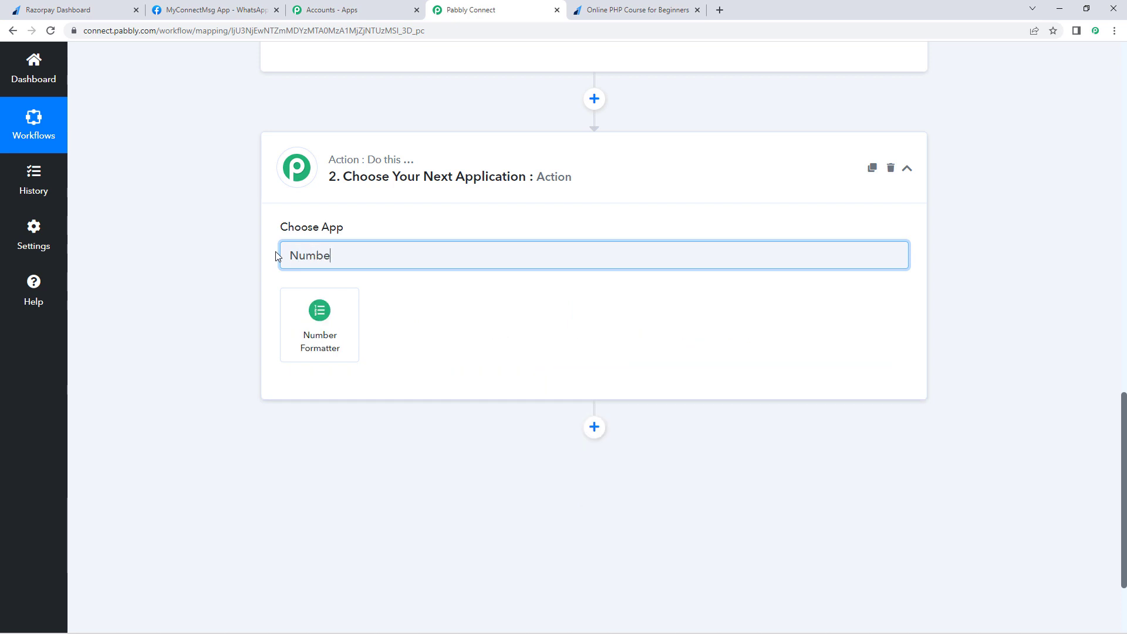
click(334, 322)
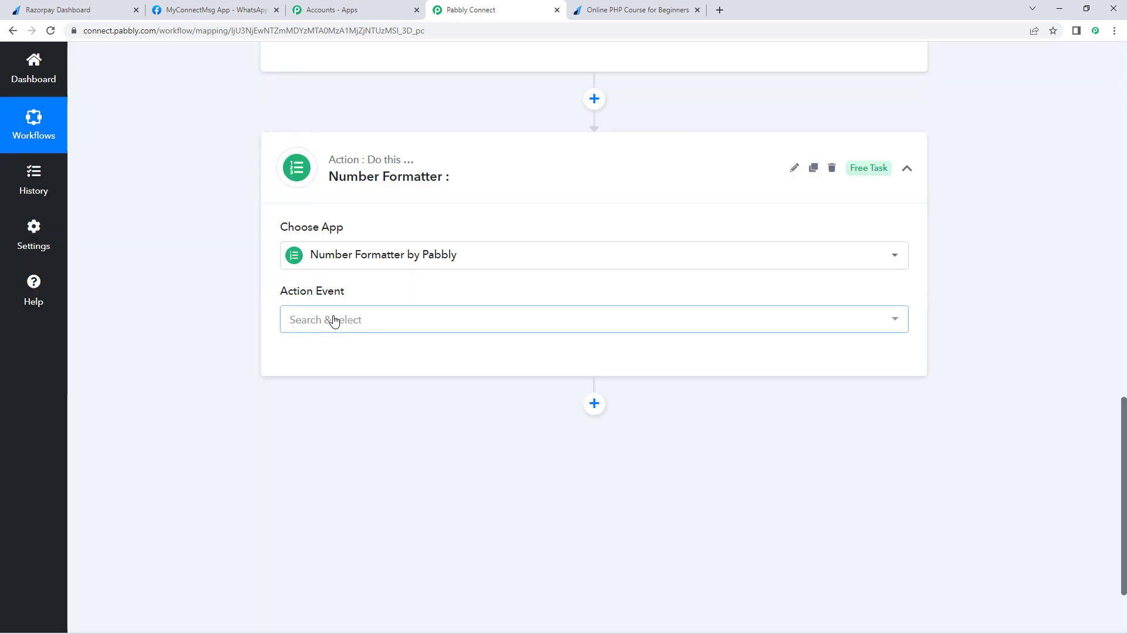
click(390, 321)
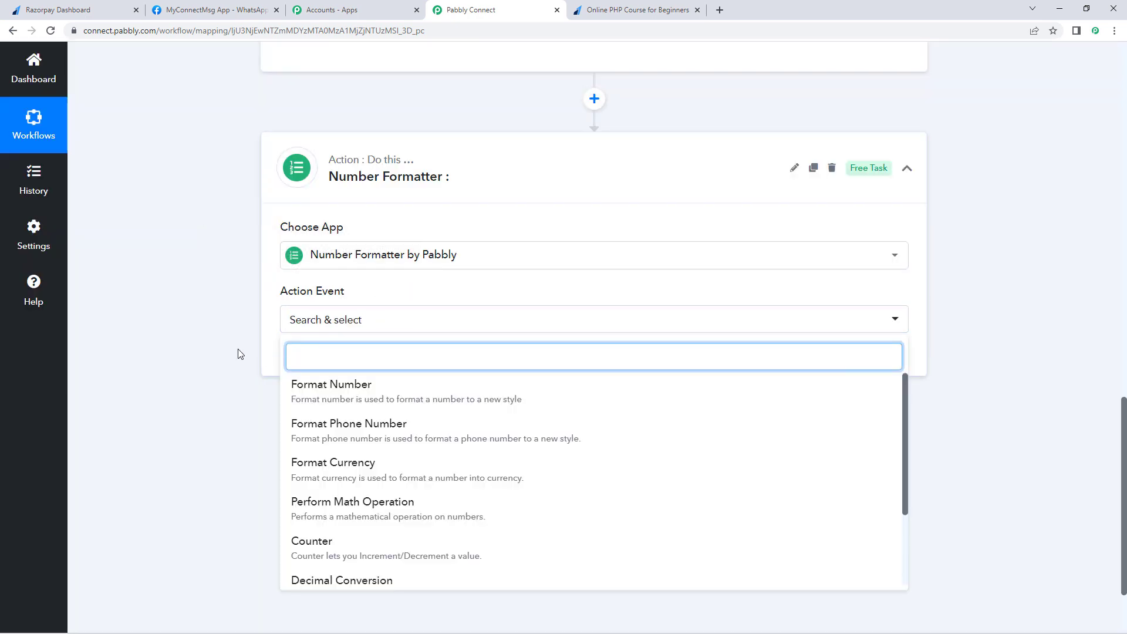
click(344, 398)
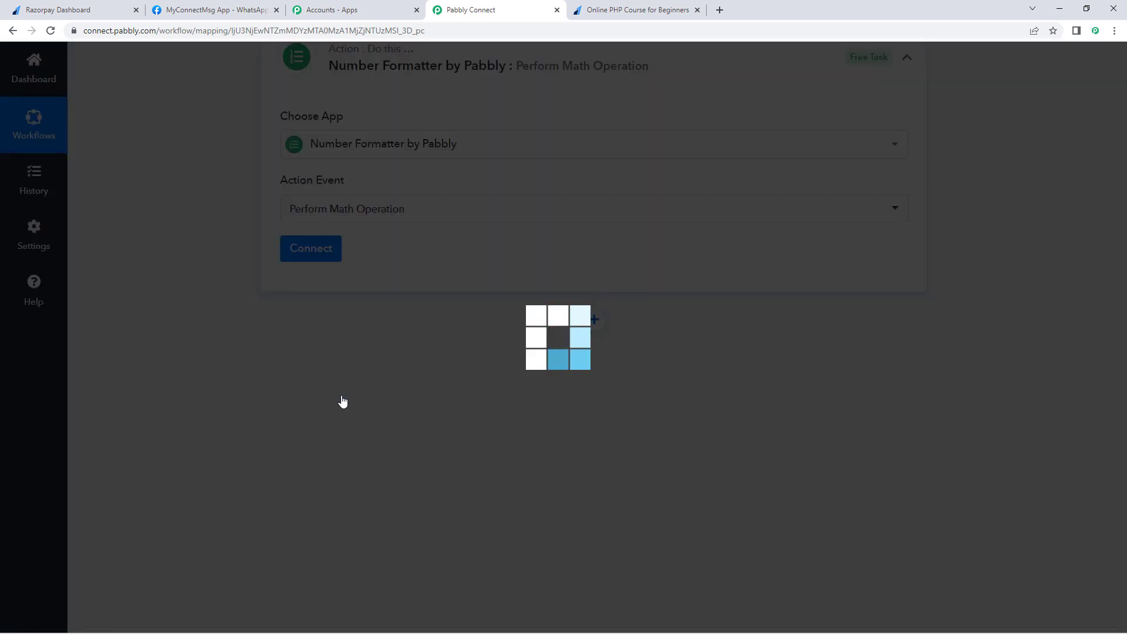
click(330, 249)
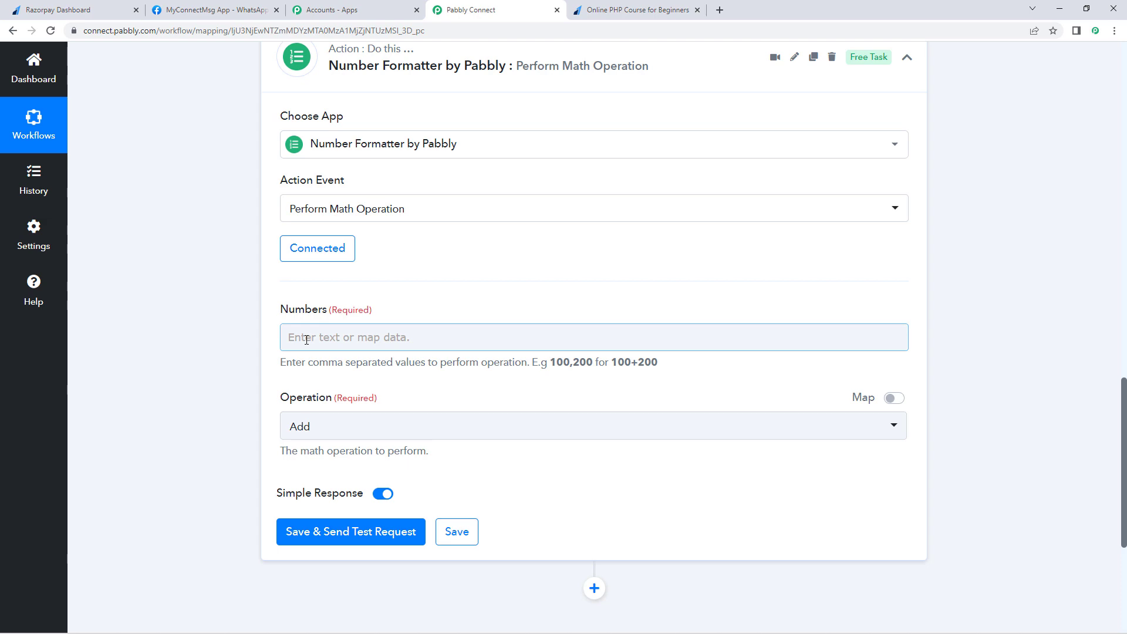
Step: Check the 49900 payment amount in the trigger response and focus the Numbers field
scroll(557, 296, up, 7)
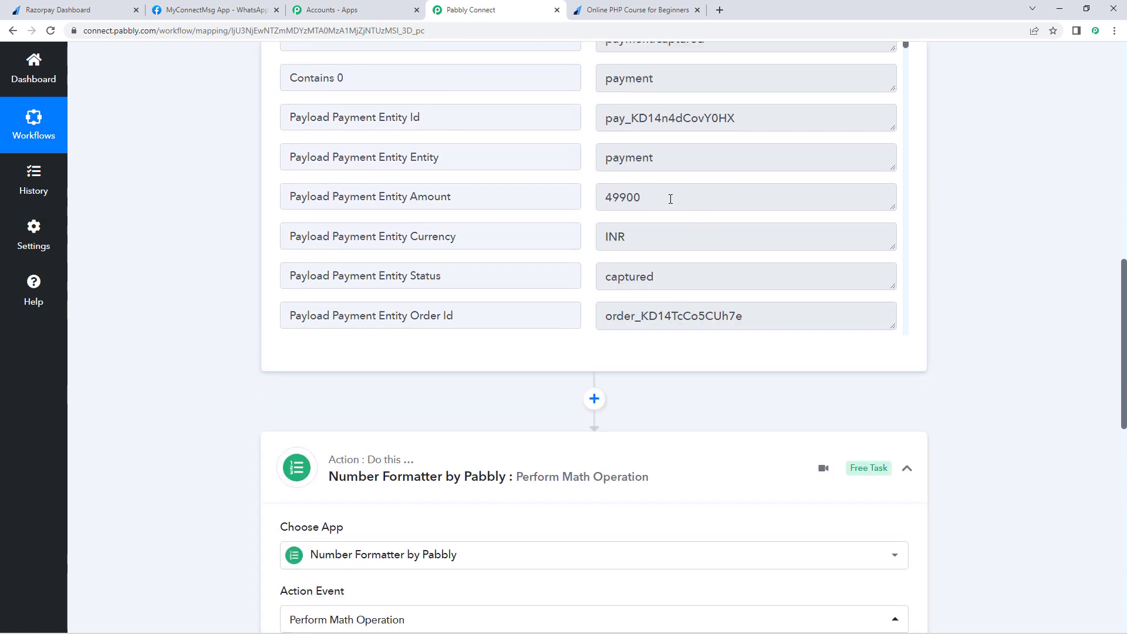
double_click(649, 199)
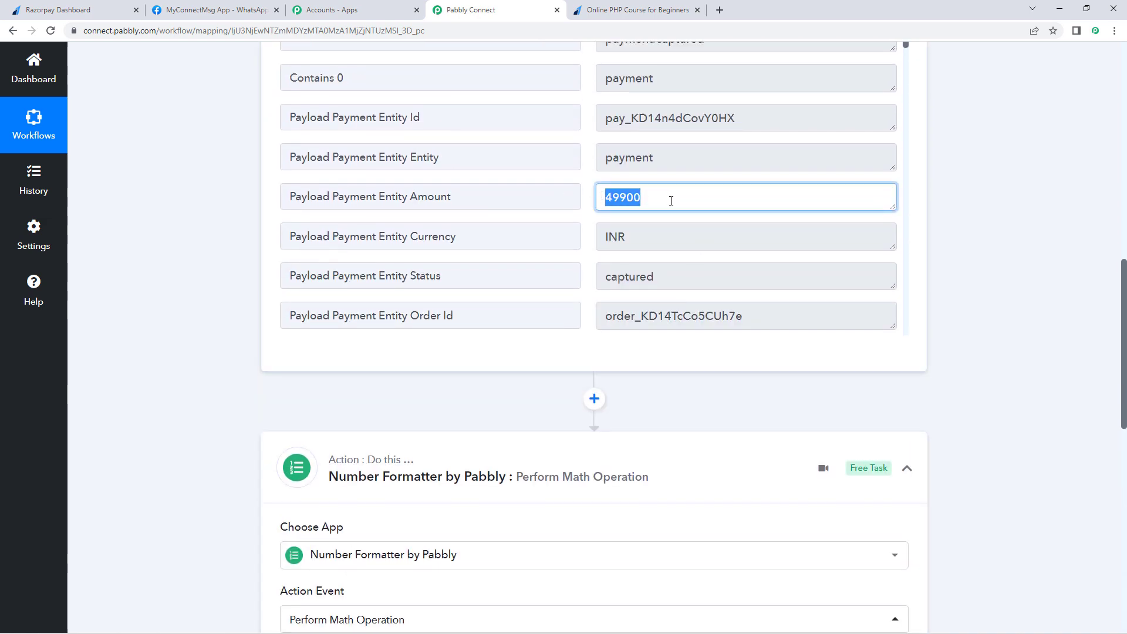
scroll(264, 345, down, 7)
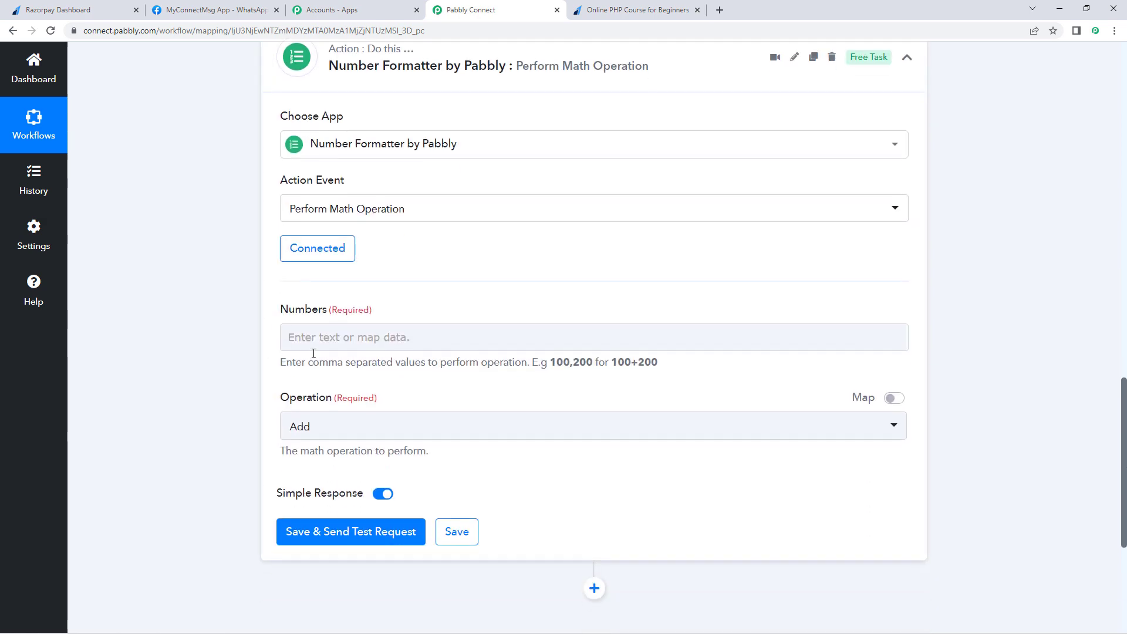
click(420, 337)
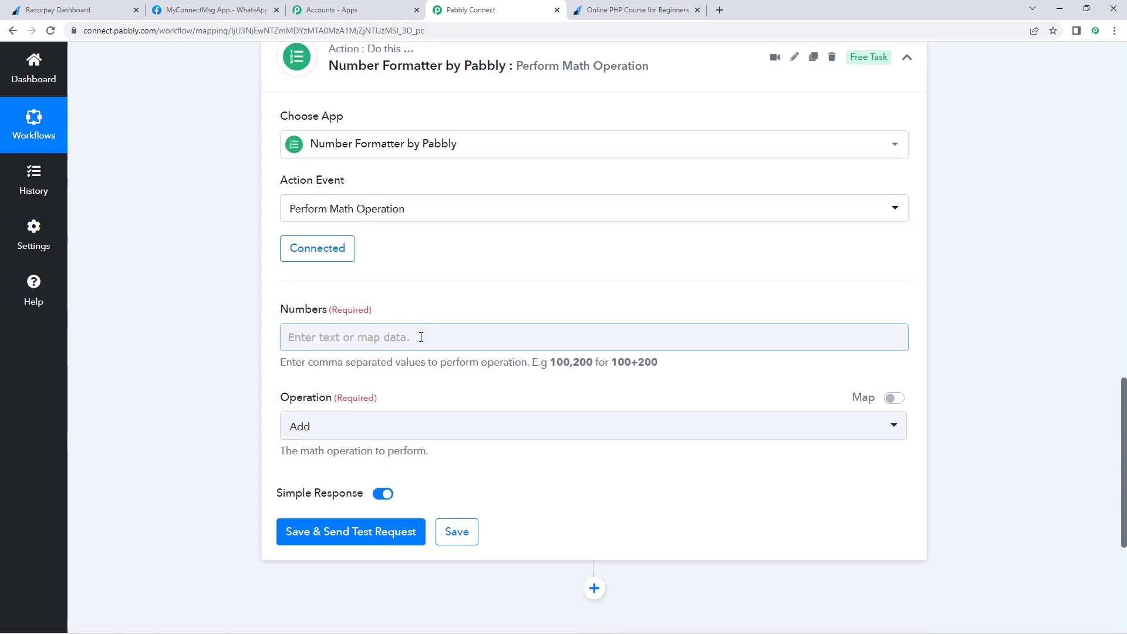
Step: Map the Razorpay payment amount into Numbers followed by ',100'
click(299, 331)
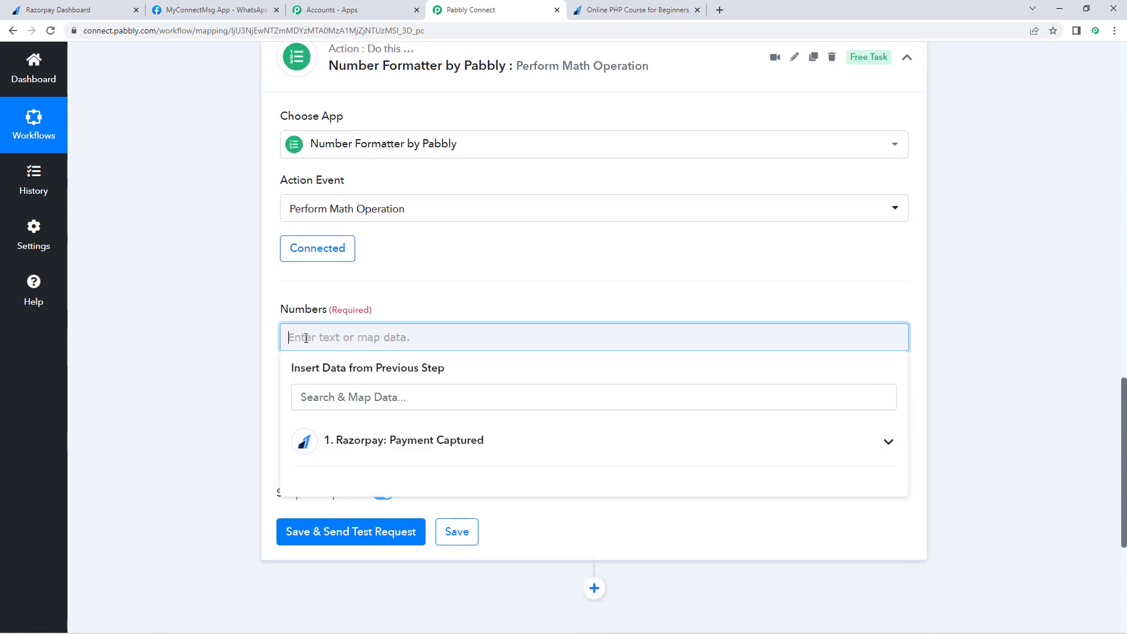
scroll(226, 327, down, 1)
click(428, 382)
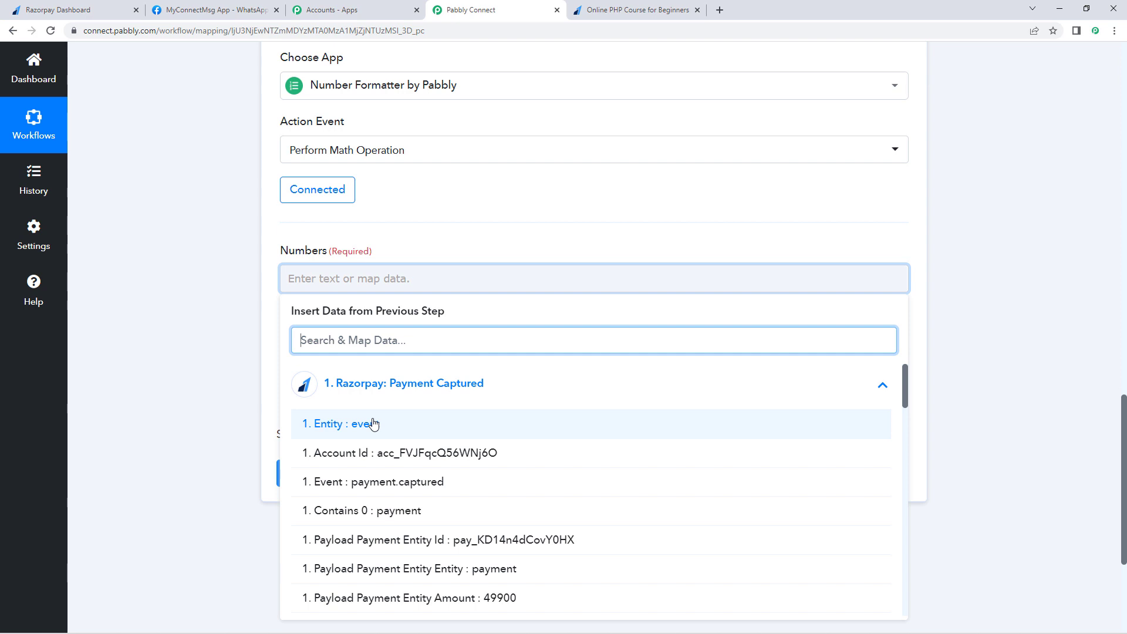
scroll(386, 436, down, 1)
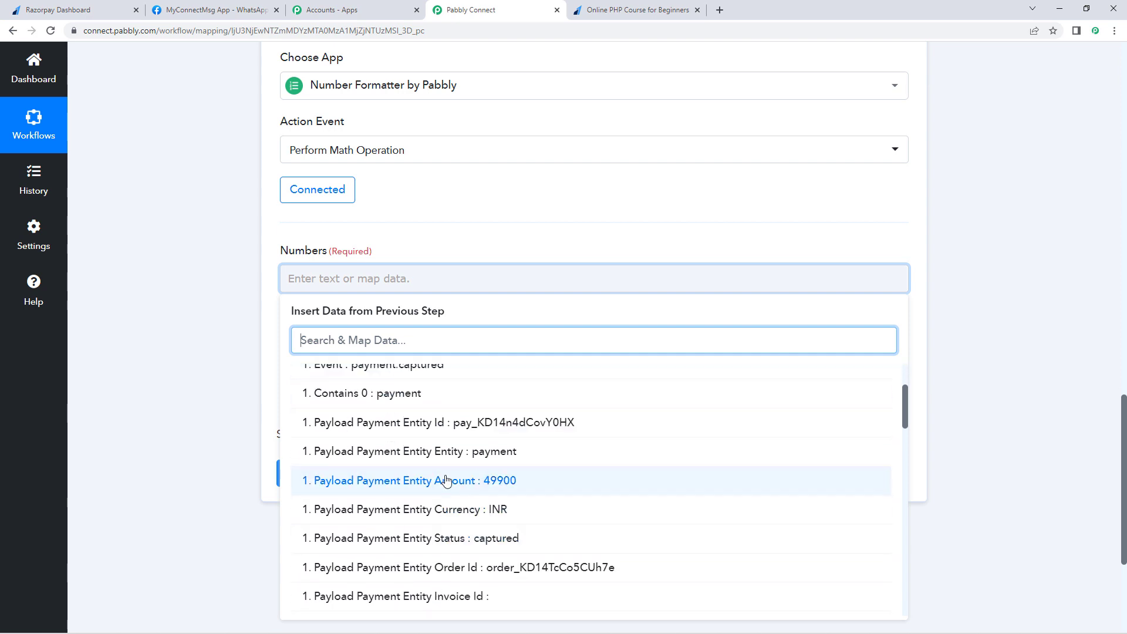
click(473, 482)
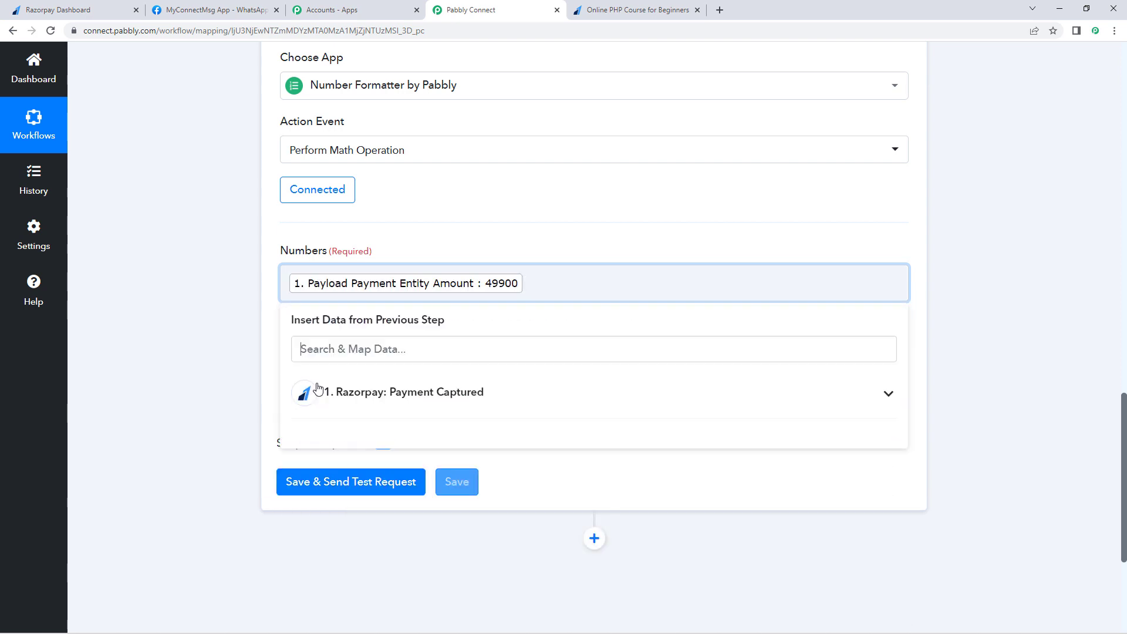
text(,100)
click(229, 377)
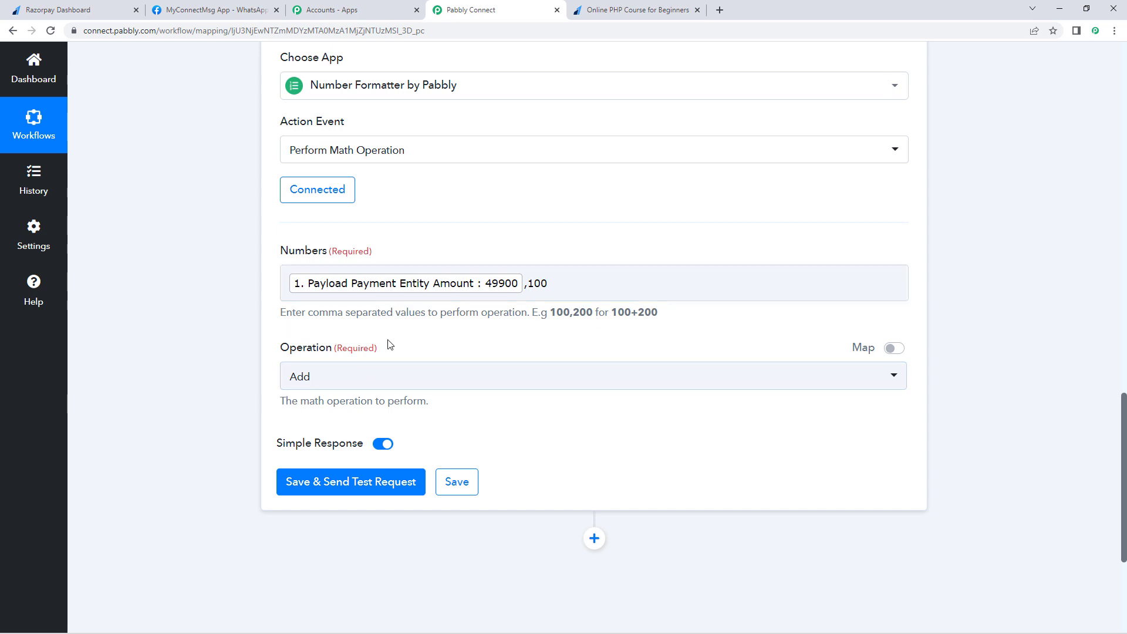
Step: Set the operation to Divide, save and test to get Result 499, then collapse the step
scroll(389, 345, down, 1)
click(305, 324)
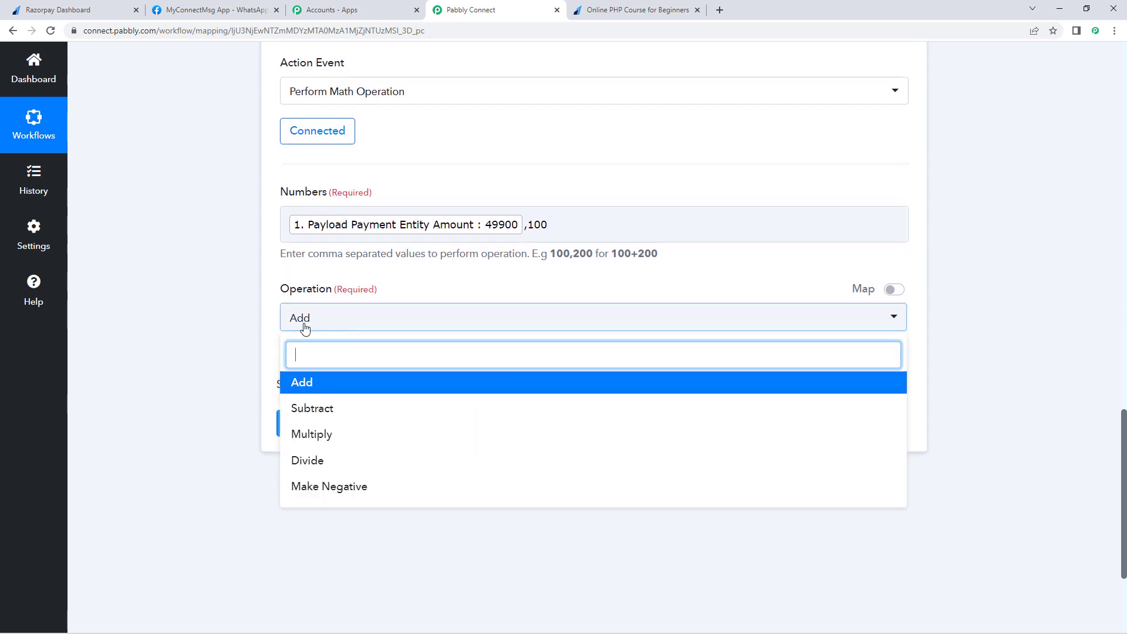
click(301, 462)
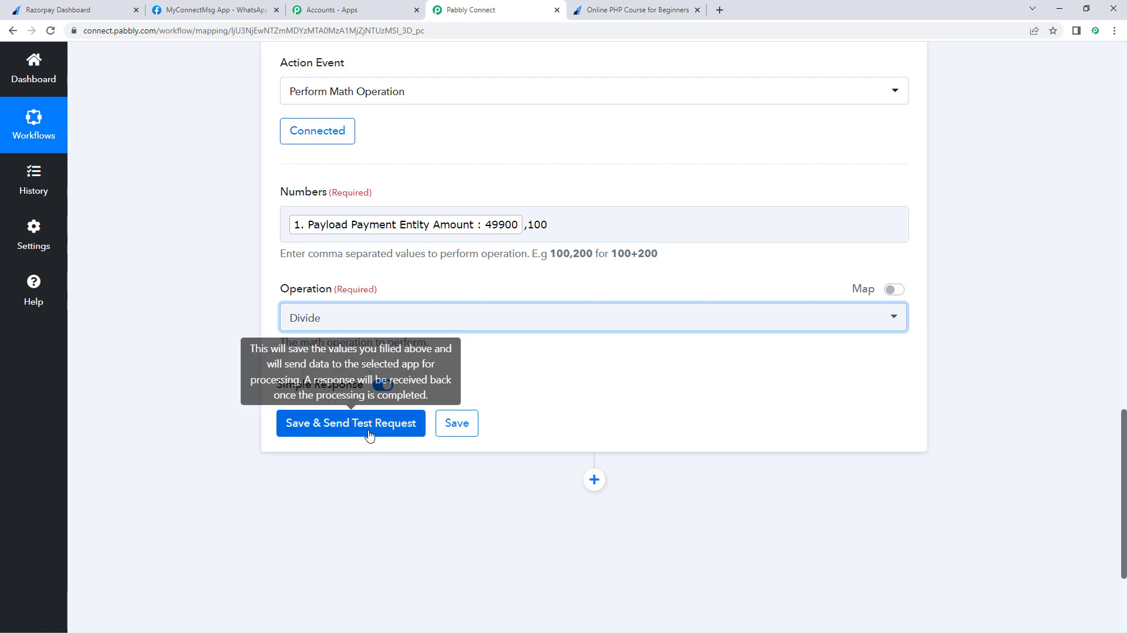
click(363, 427)
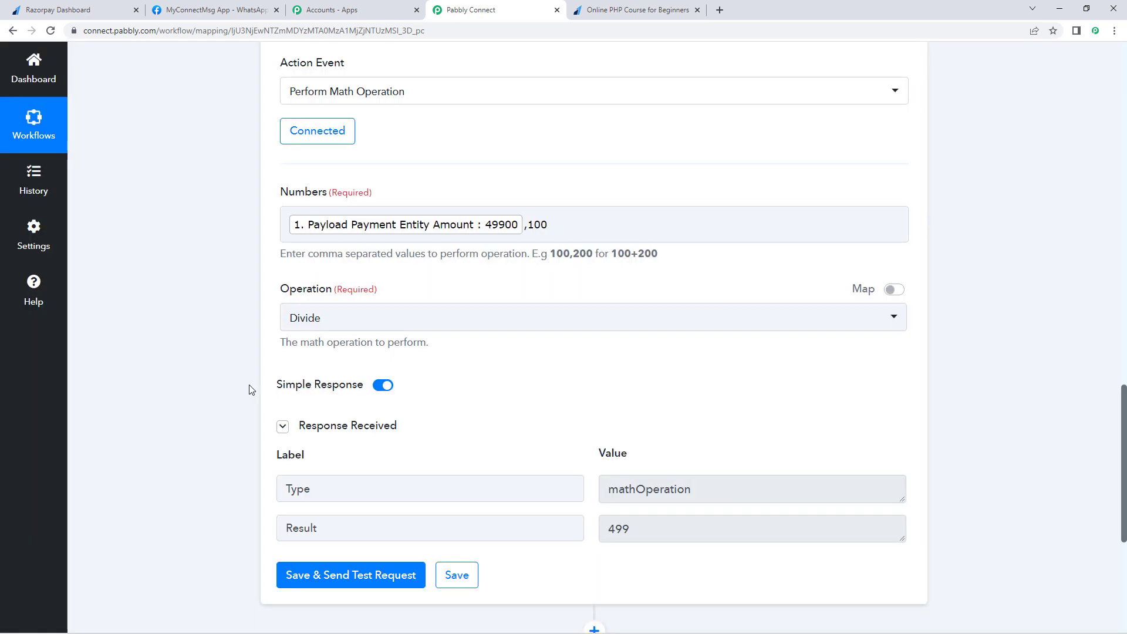
scroll(608, 395, down, 2)
double_click(649, 416)
click(585, 339)
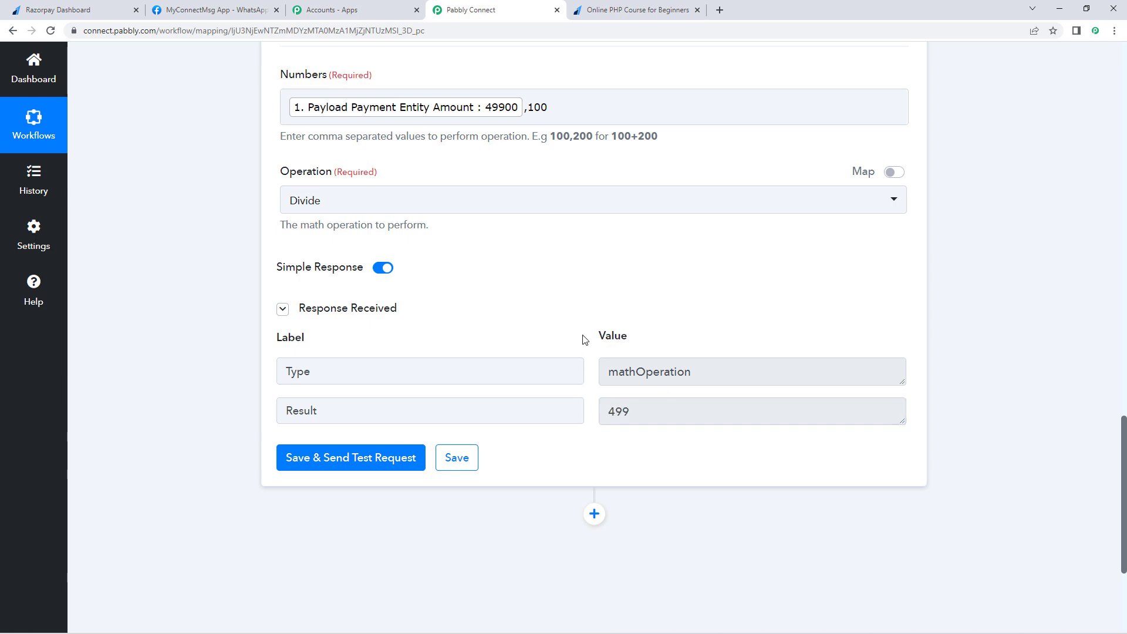
scroll(584, 338, up, 7)
click(485, 295)
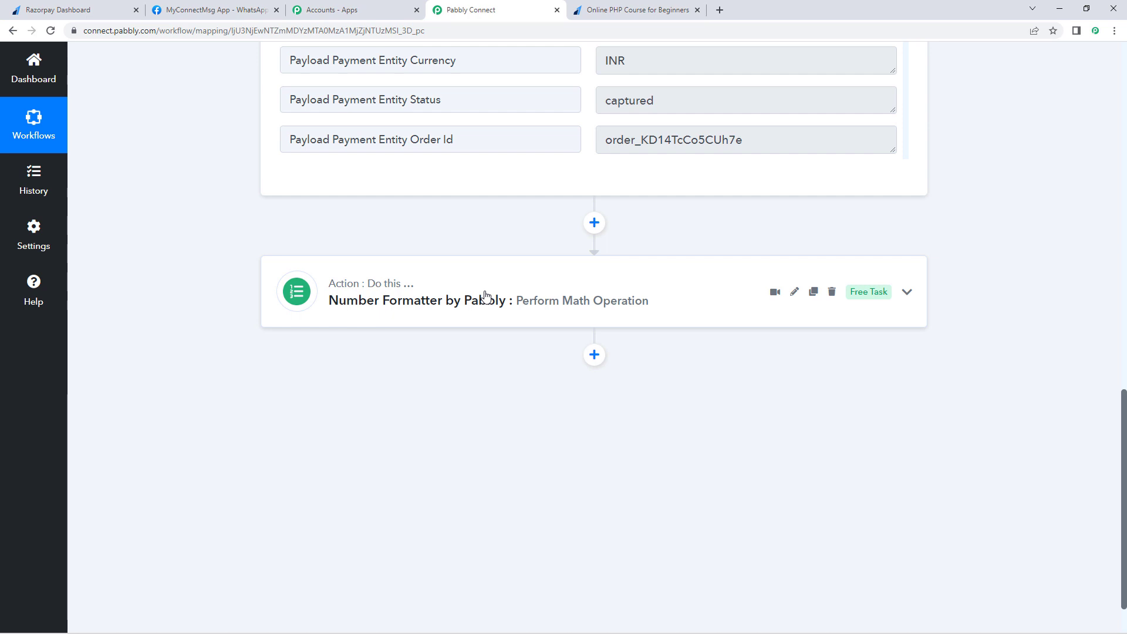
Step: Add a new action step using the WhatsApp Cloud API app
scroll(497, 311, down, 1)
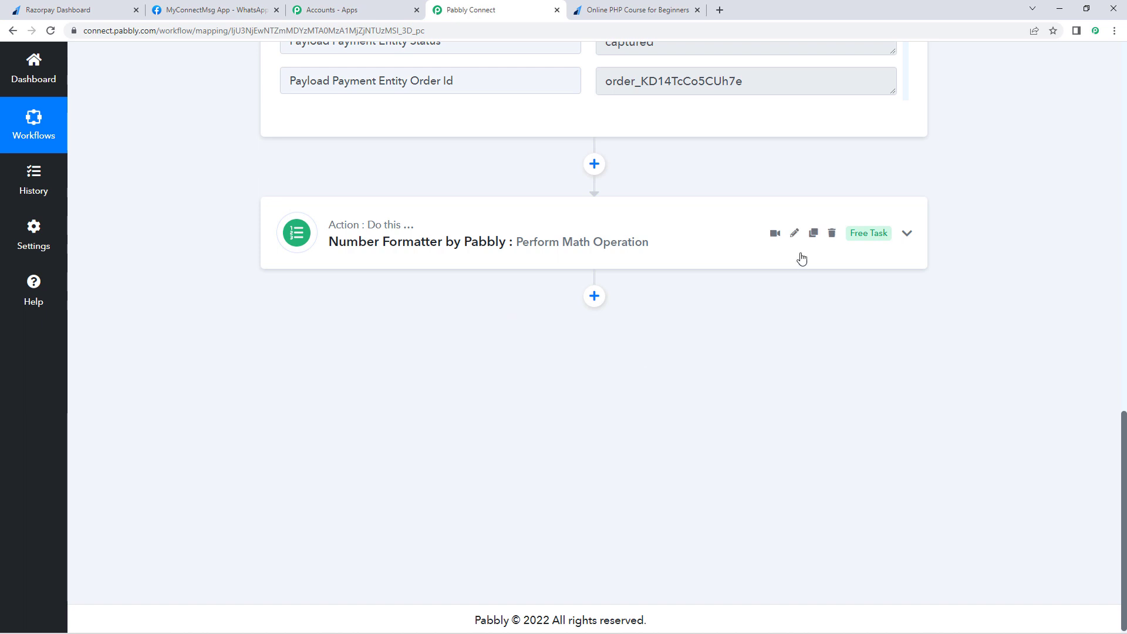
click(594, 296)
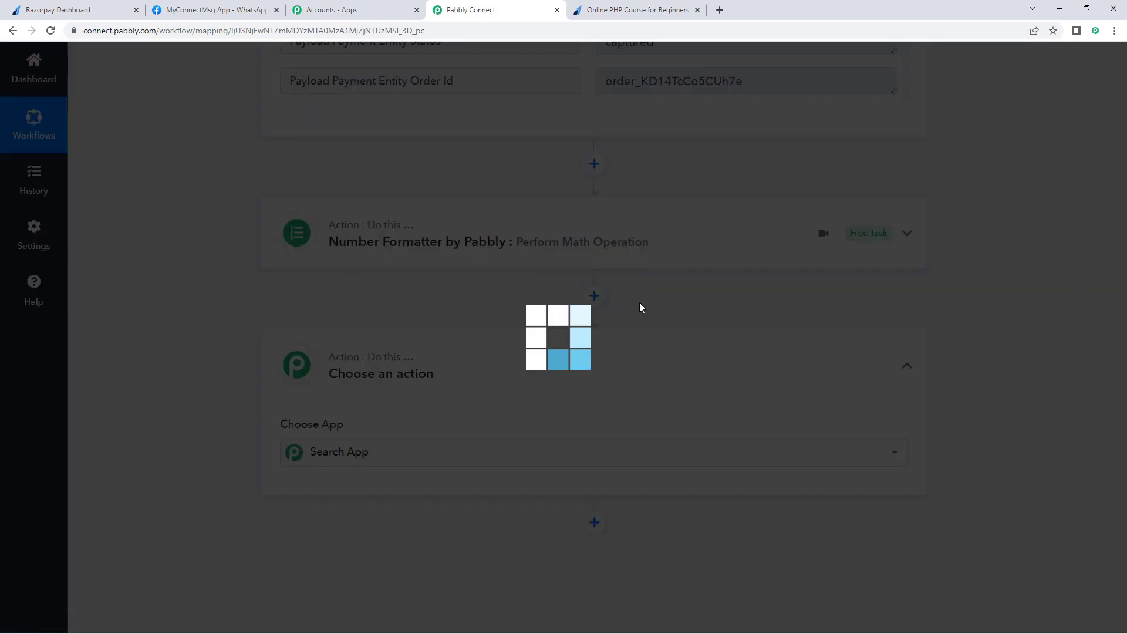
text(WhatsApp Colud API)
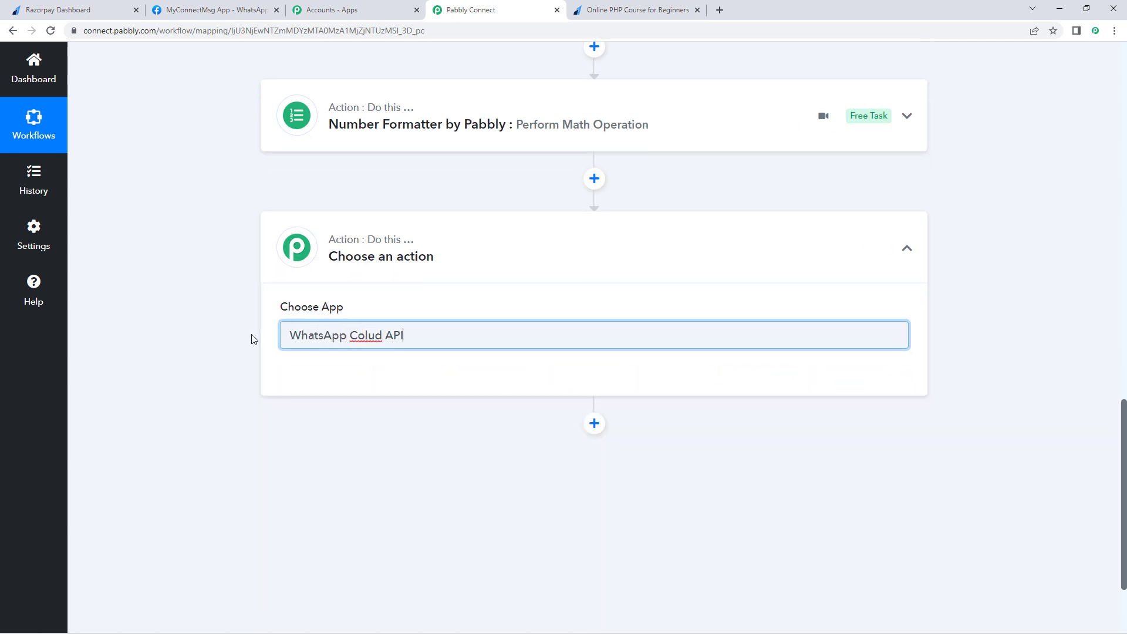
key(ctrl+shift+Left)
key(ctrl+shift+Left)
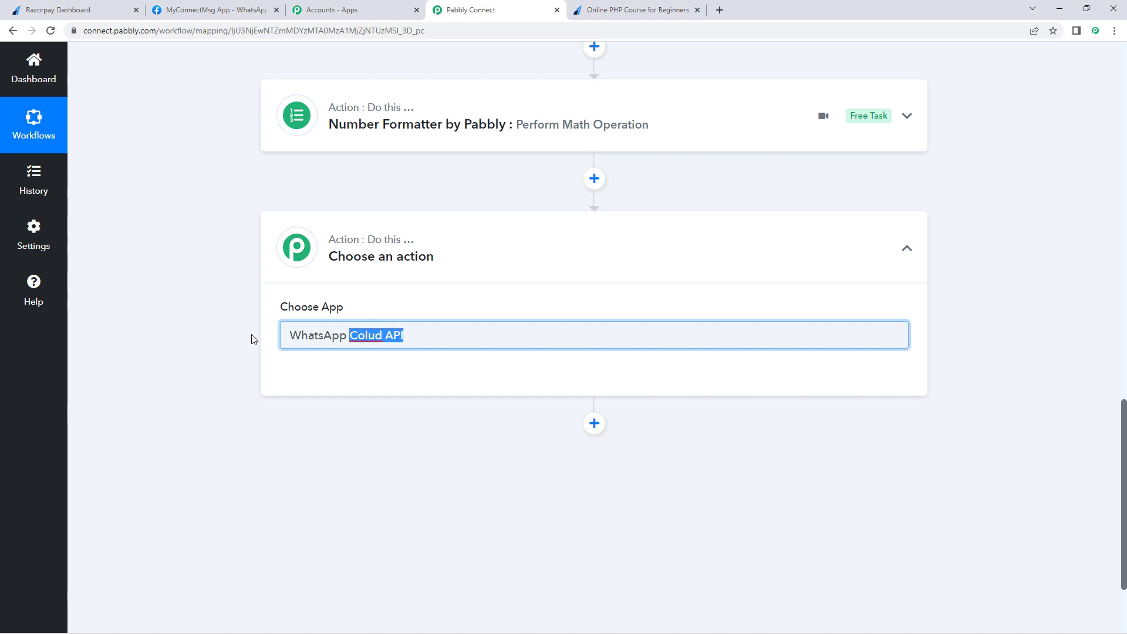
text(Cl)
click(296, 377)
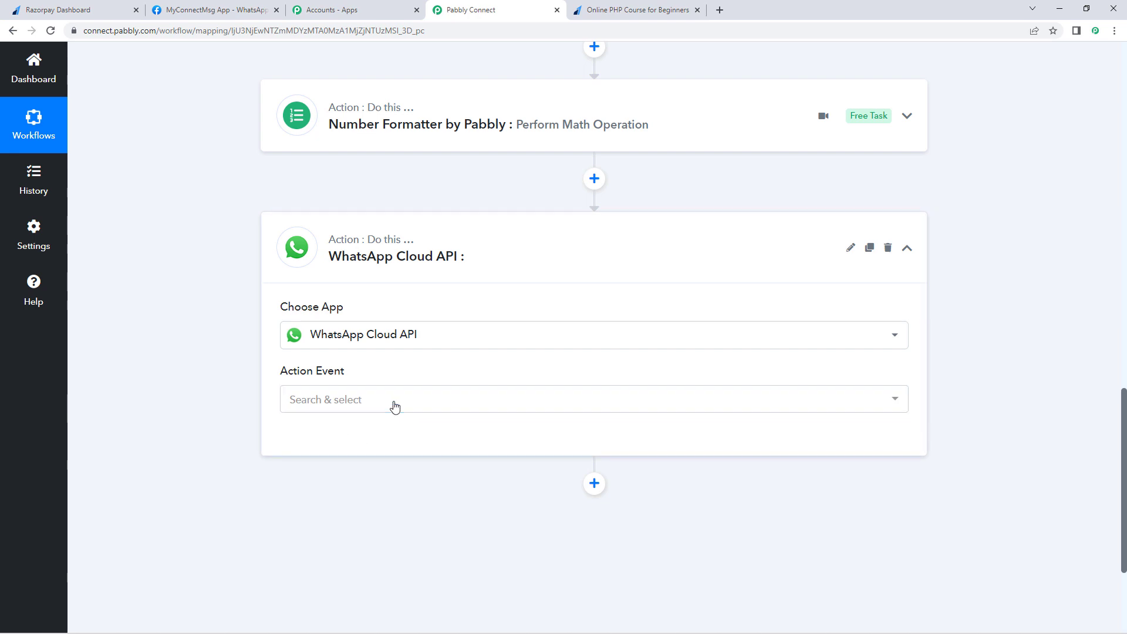
Step: Choose Send Template Message as the event and begin adding a new account connection
click(380, 402)
scroll(272, 350, down, 2)
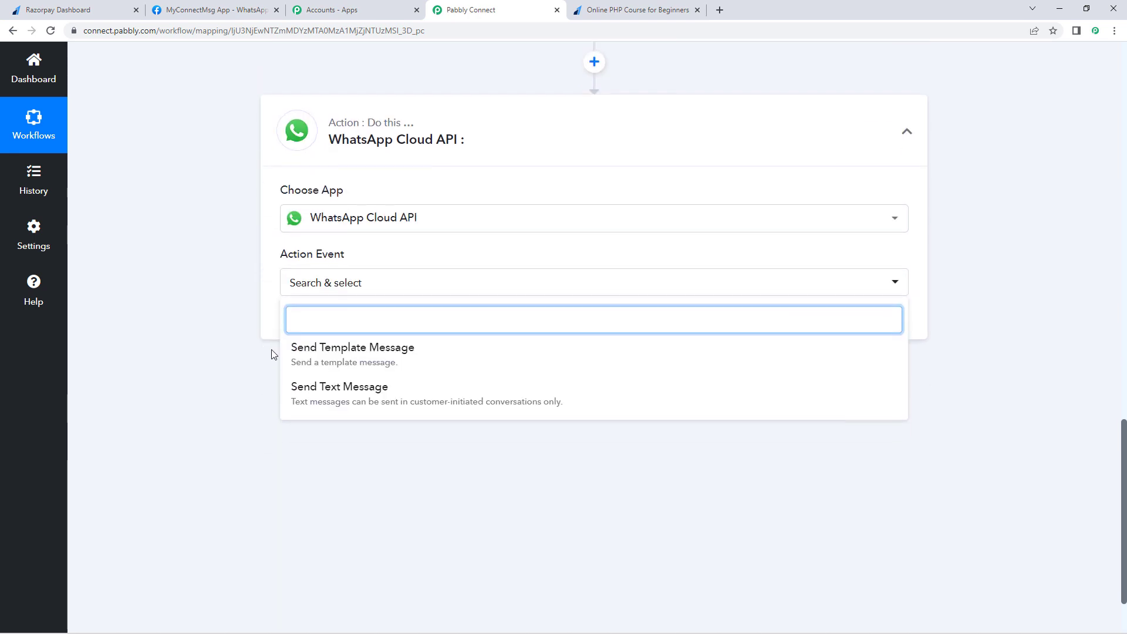
click(422, 364)
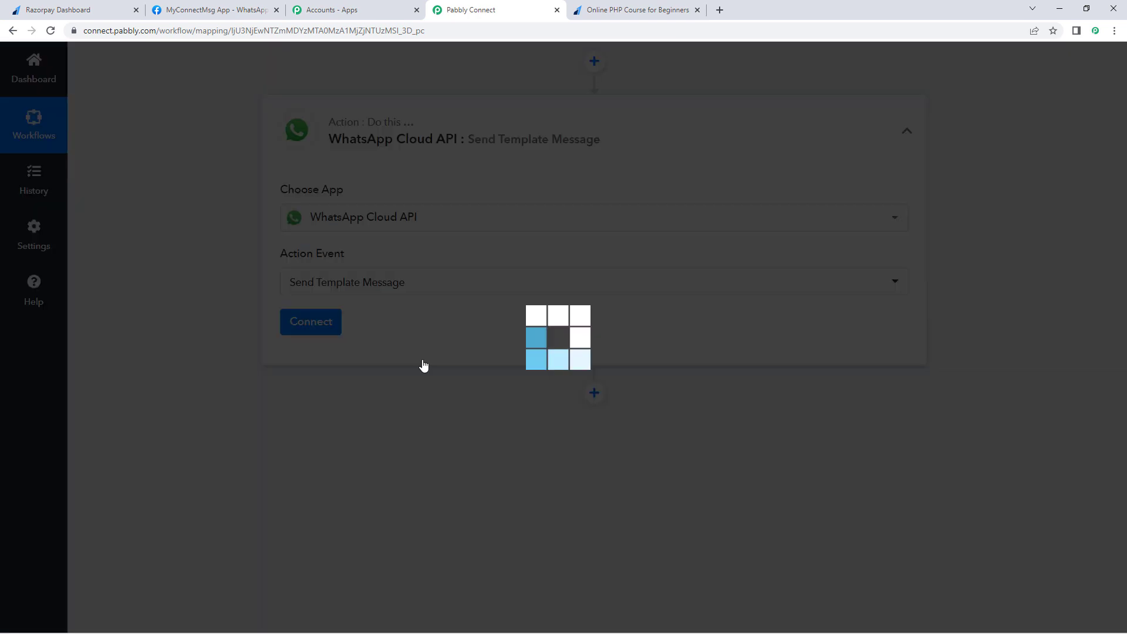
click(331, 325)
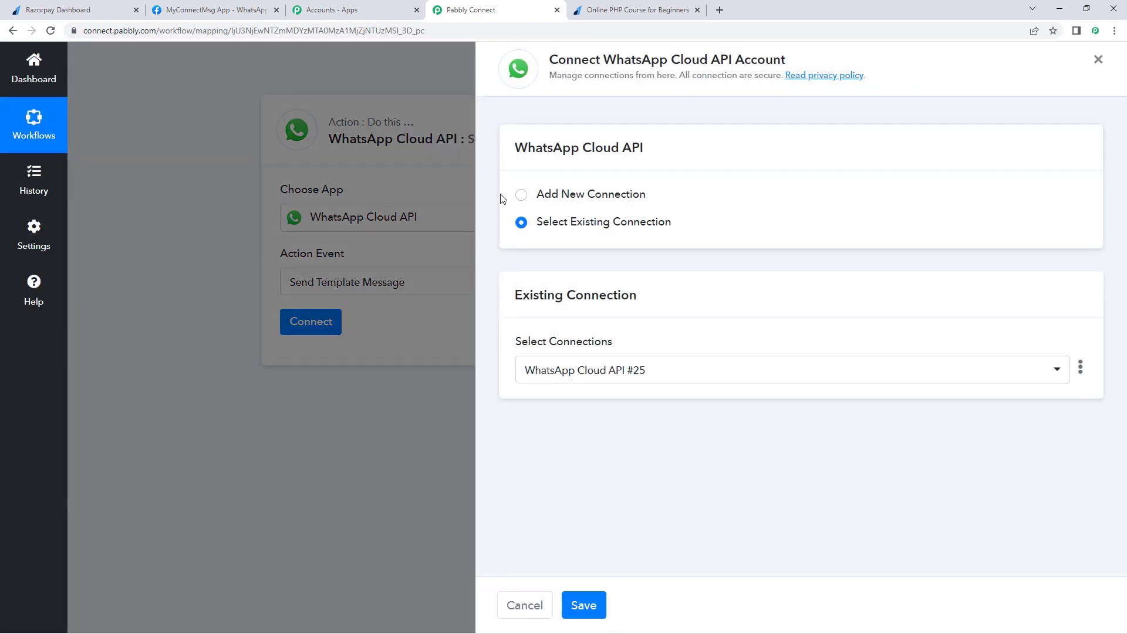
click(520, 196)
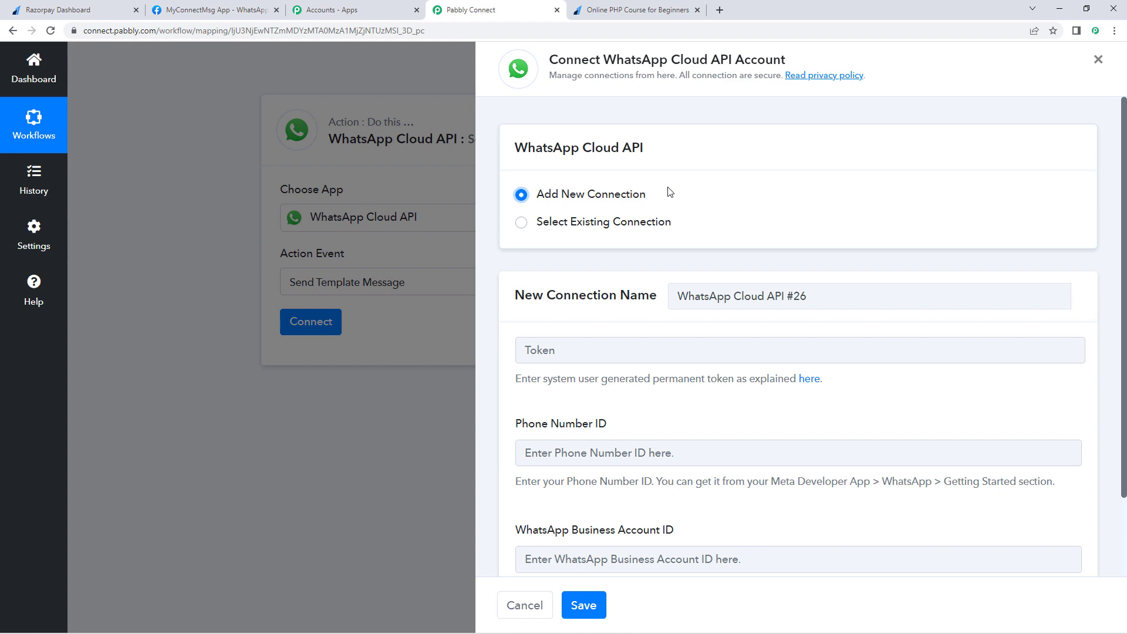
scroll(666, 189, down, 2)
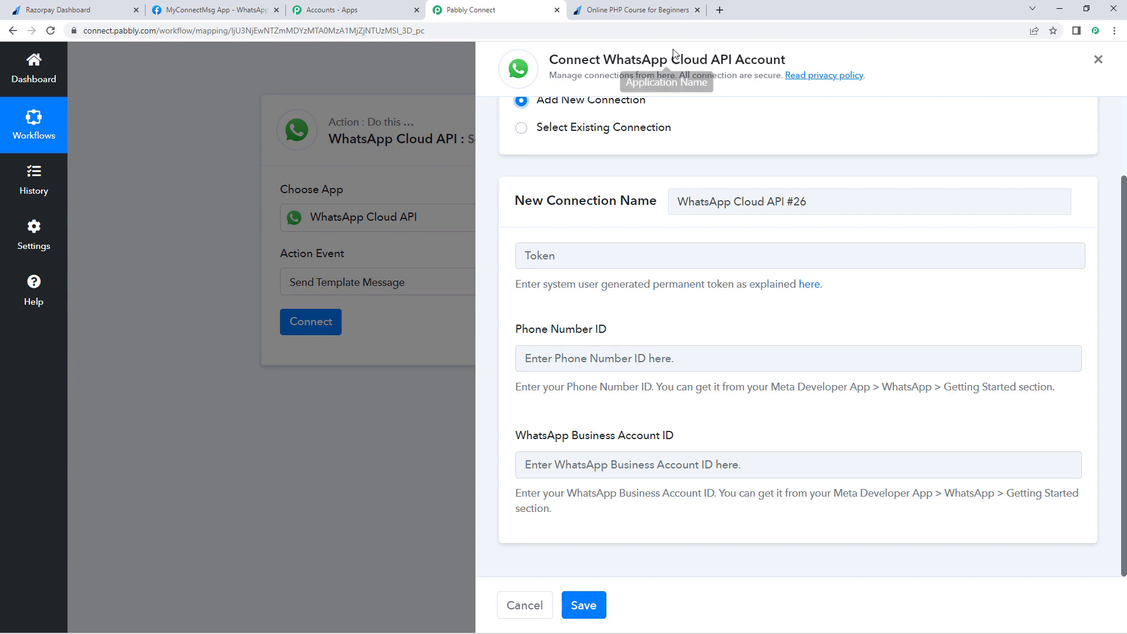
Step: Copy the Phone Number ID from the Meta app into Pabbly's Phone Number ID field
click(214, 10)
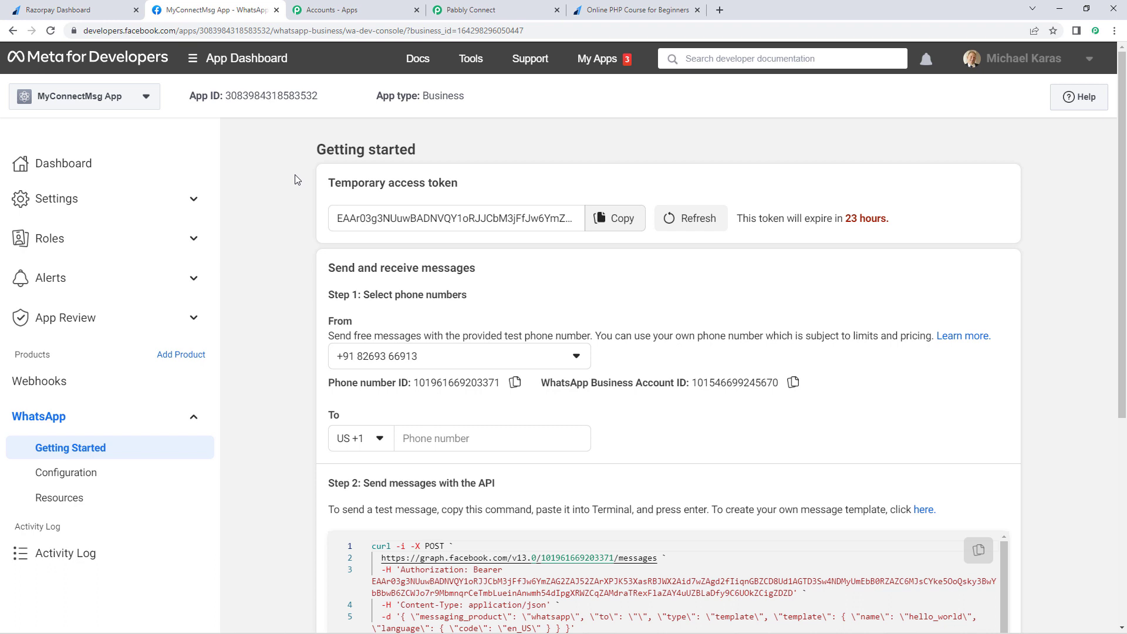
drag(325, 183, 484, 198)
drag(301, 382, 426, 384)
drag(541, 383, 689, 382)
click(538, 277)
click(514, 382)
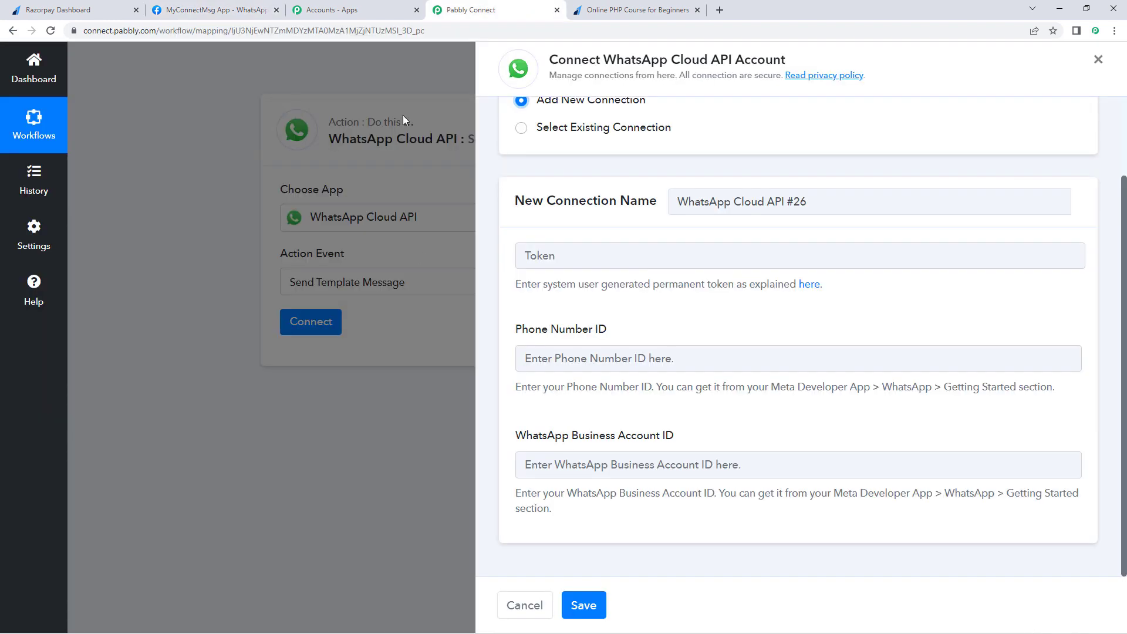
click(517, 8)
click(560, 359)
right_click(573, 359)
click(590, 441)
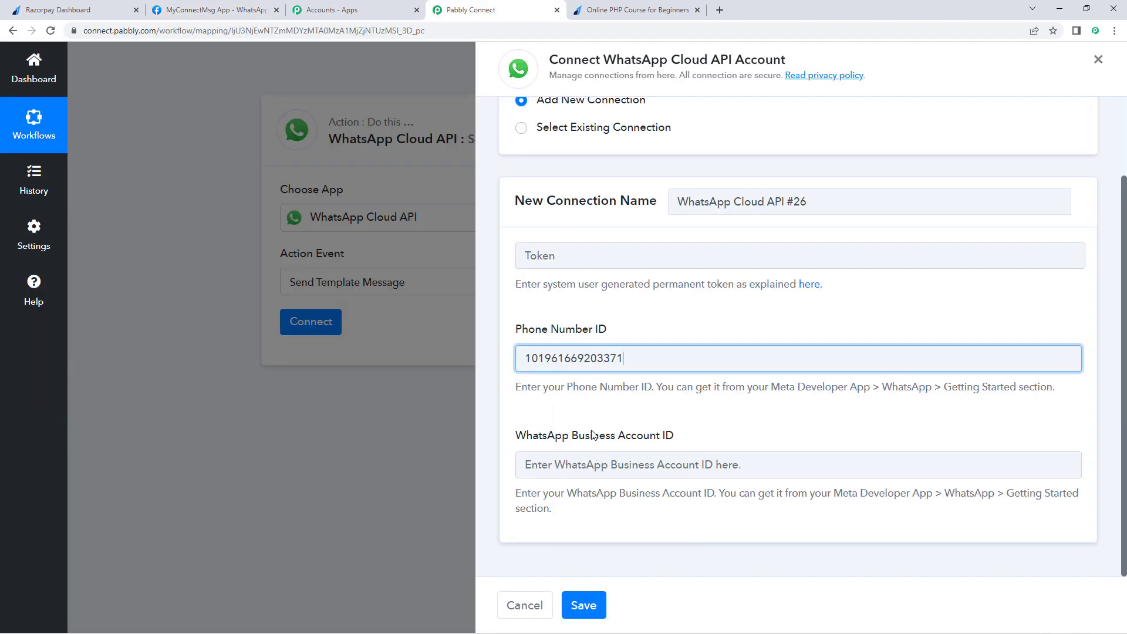
Step: Copy the WhatsApp Business Account ID from Meta into Pabbly's Business Account ID field
click(196, 8)
click(794, 387)
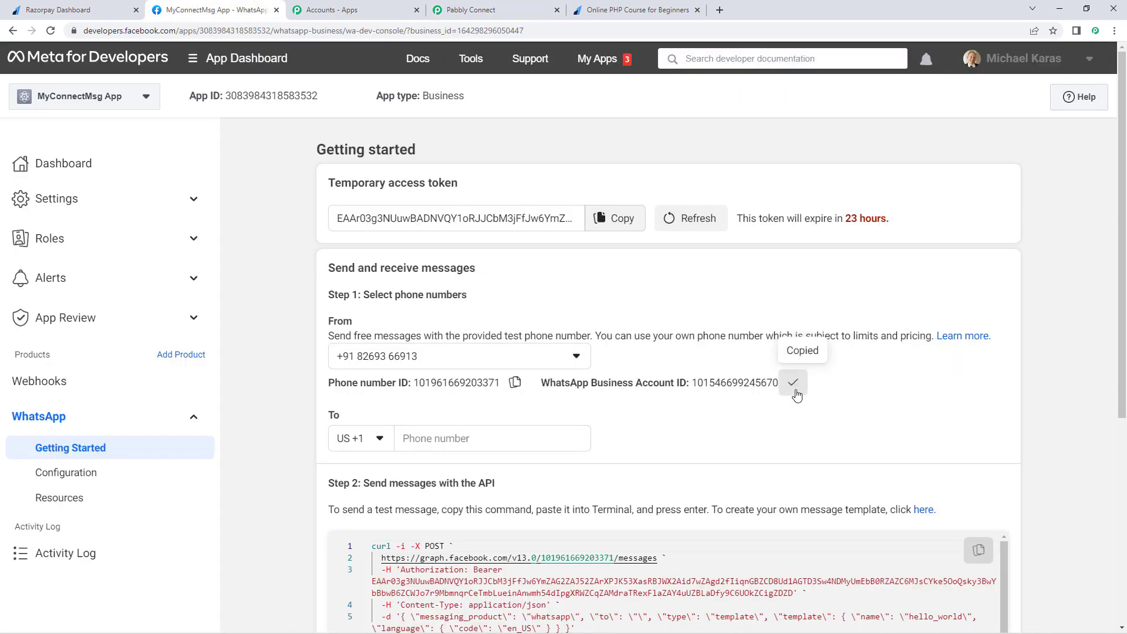
click(470, 9)
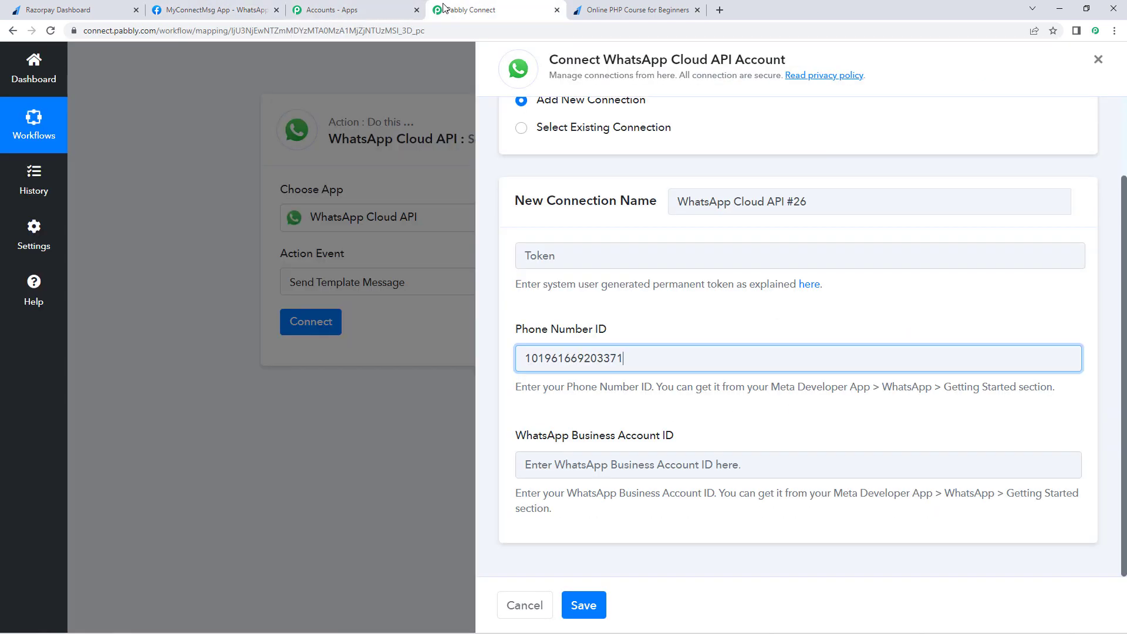
click(558, 465)
right_click(557, 465)
click(604, 372)
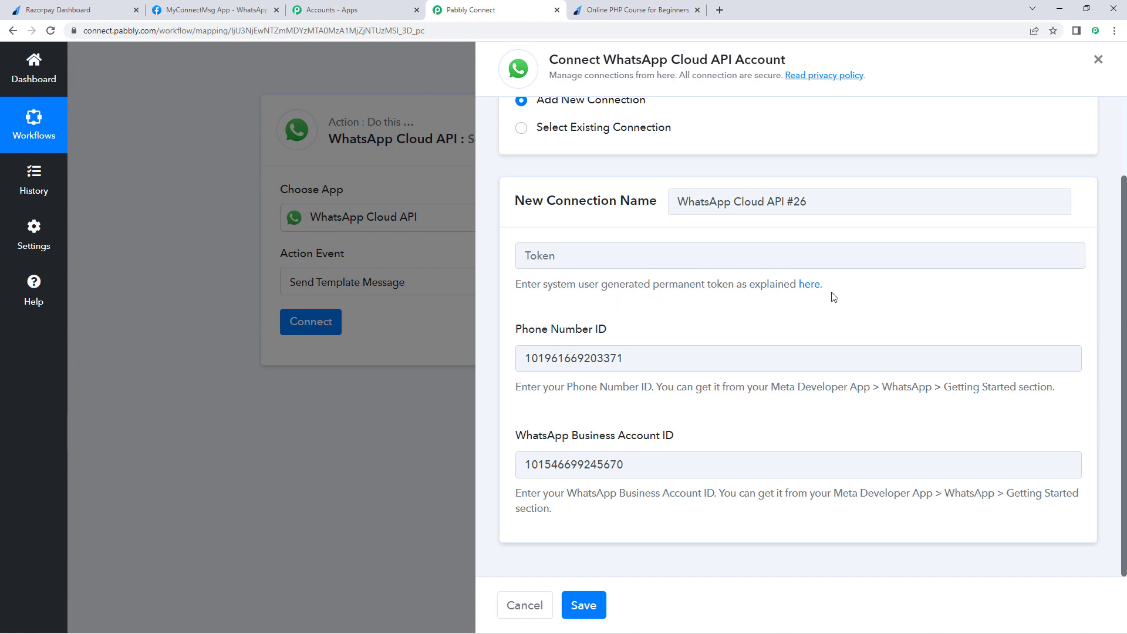
click(240, 10)
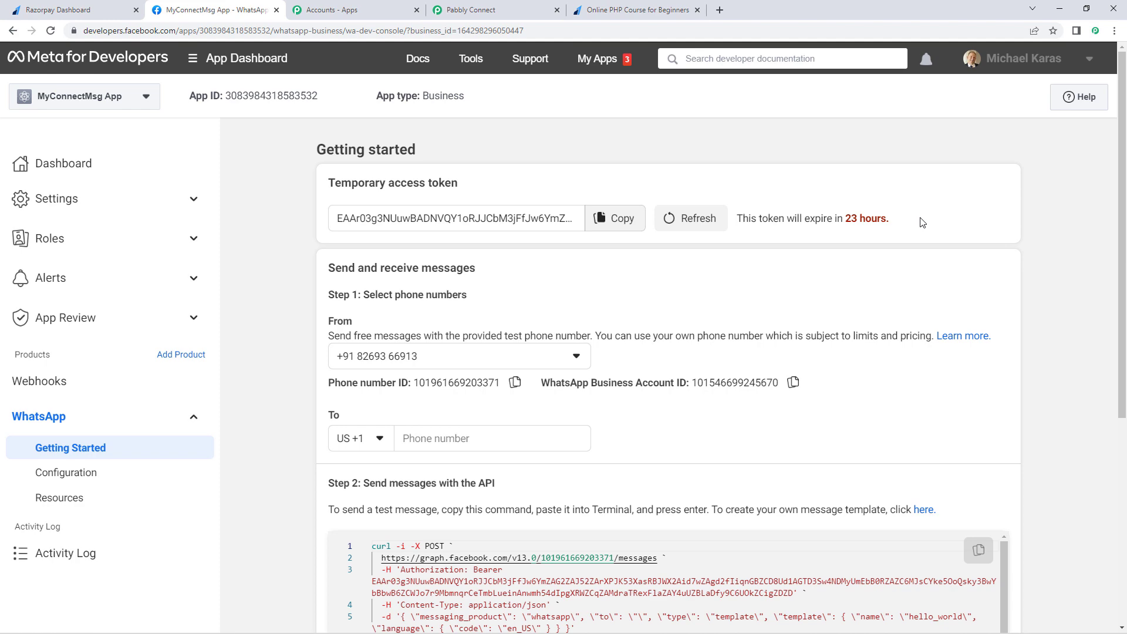
Step: Open the permanent-token instructions linked under the connection form's Token field
click(493, 9)
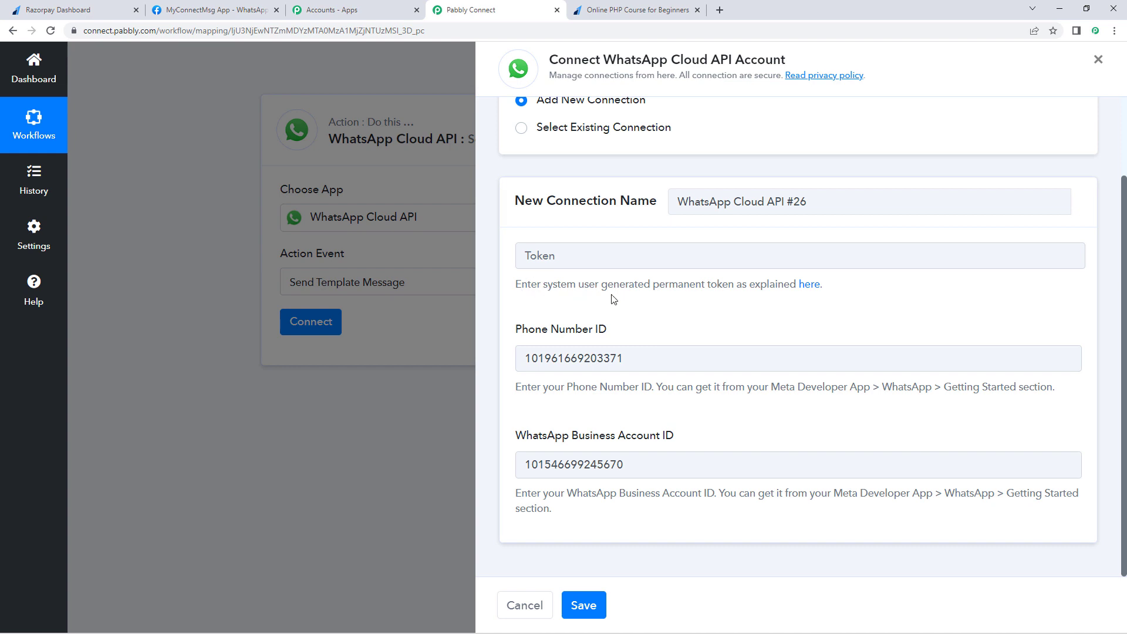
click(812, 289)
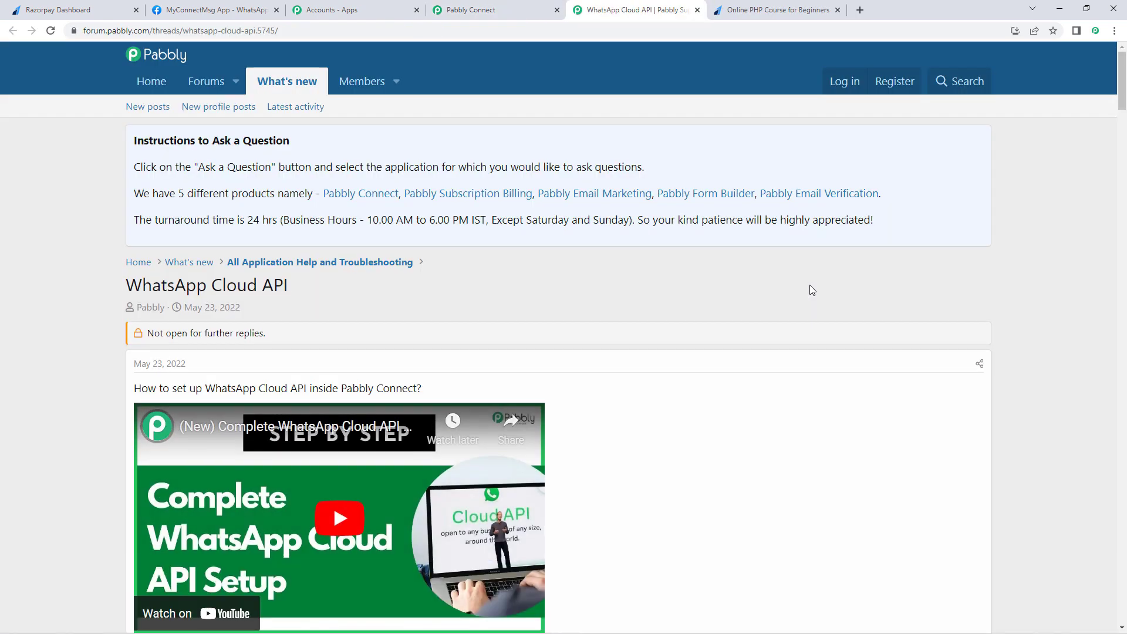
Step: Scroll through the WhatsApp Cloud API forum thread's setup videos, then go back to the connection form
scroll(810, 291, down, 3)
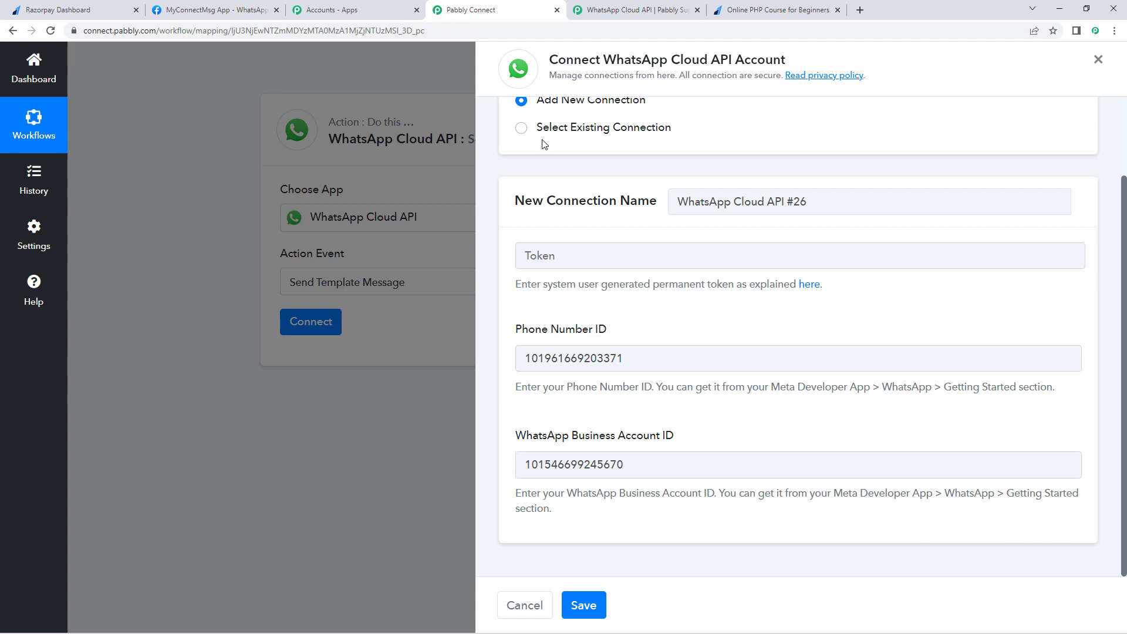
click(522, 8)
Step: Link the WhatsApp action to the existing Permanent Token connection and save it
click(521, 137)
click(671, 370)
scroll(605, 411, down, 7)
scroll(608, 434, down, 3)
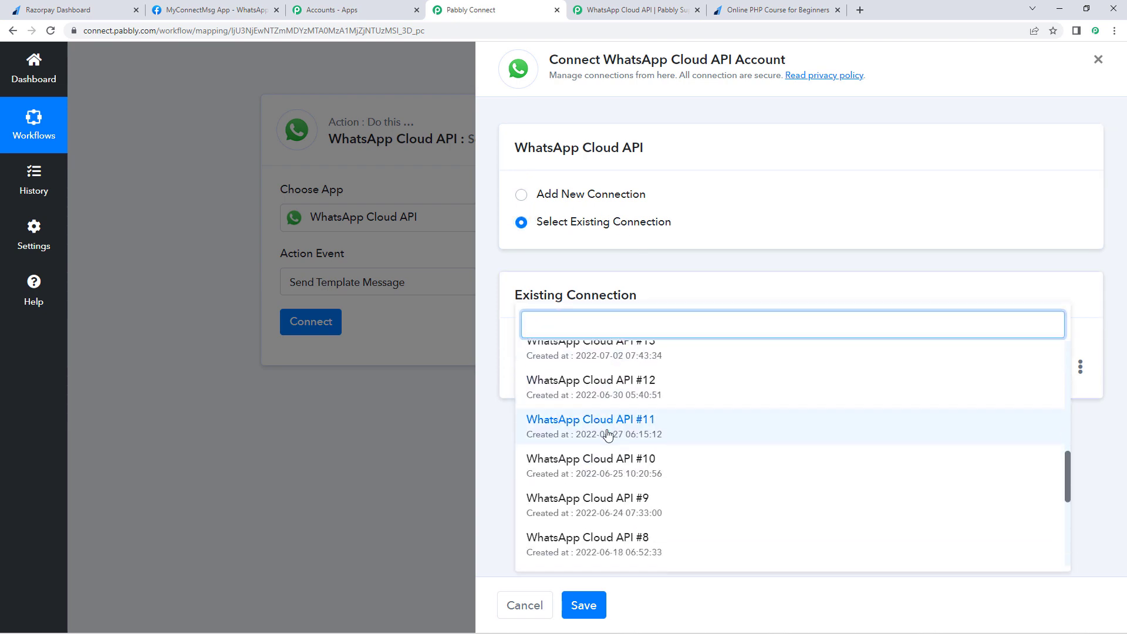
click(606, 433)
click(584, 596)
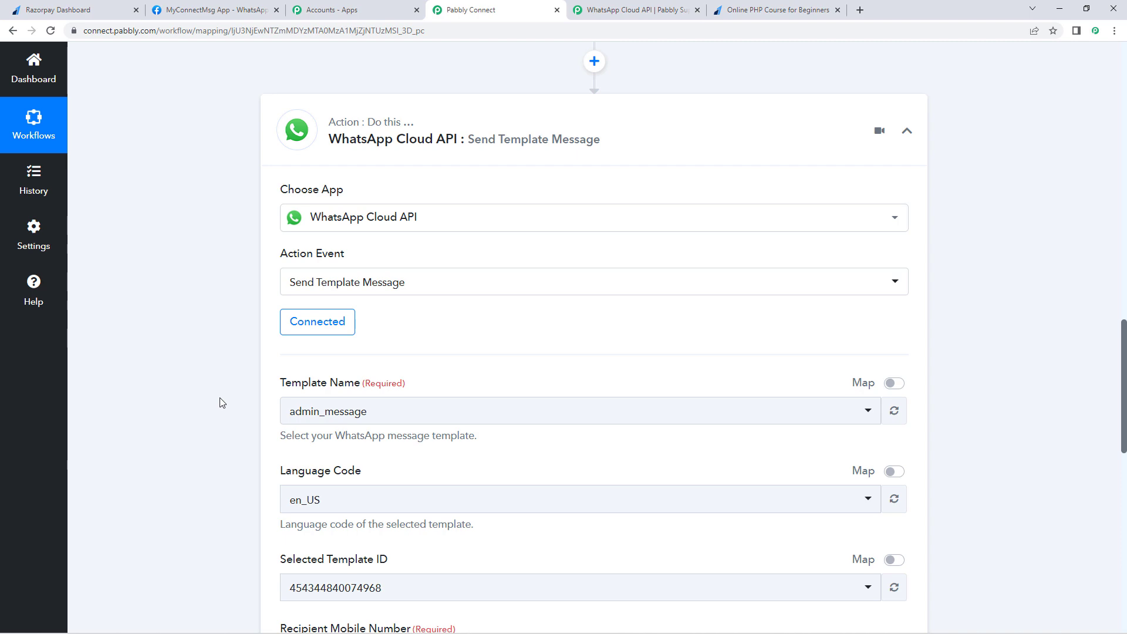
Step: Review the Template Name options, showing admin_message in en_US
scroll(221, 403, down, 3)
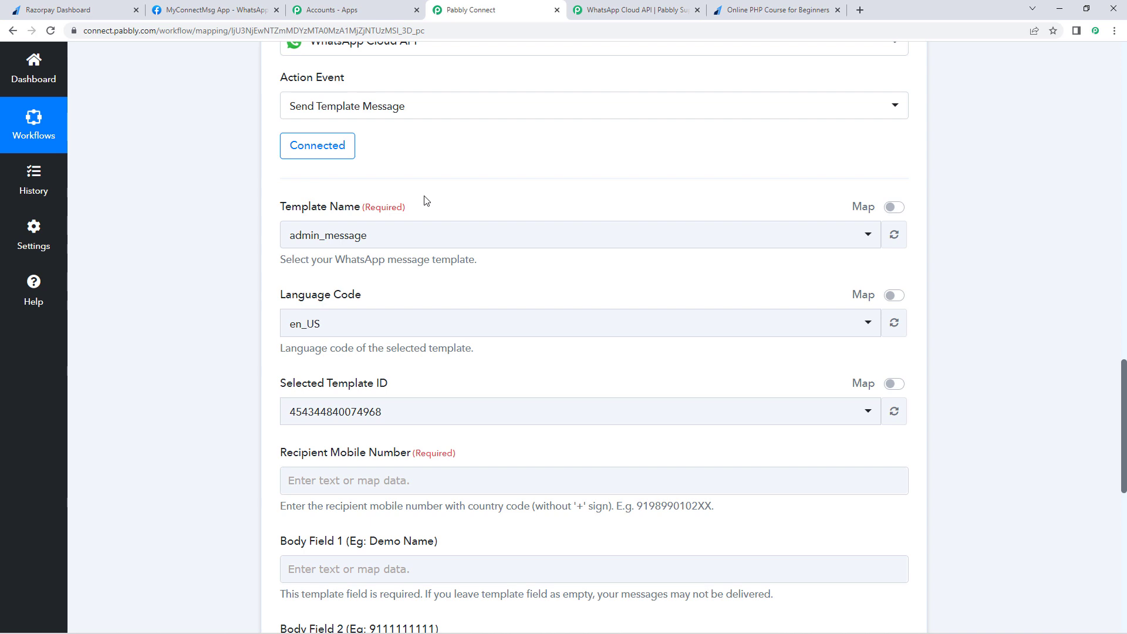
click(398, 235)
scroll(214, 262, down, 1)
scroll(215, 263, down, 2)
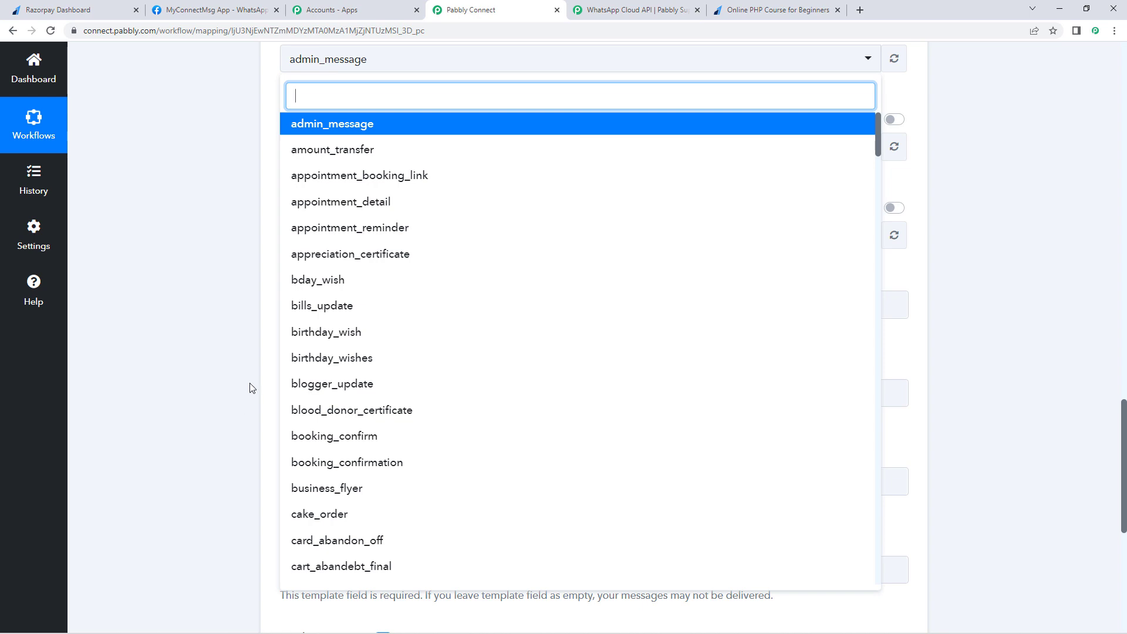
click(214, 10)
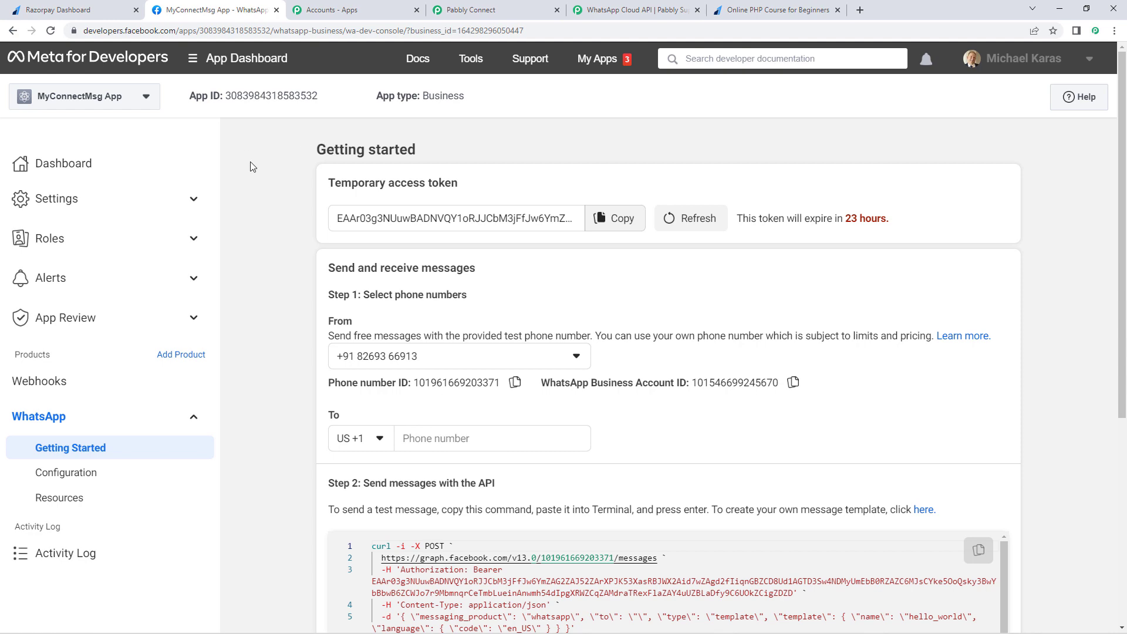
Step: Follow Step 2's 'here' link to the WhatsApp Manager message templates list
scroll(254, 226, down, 5)
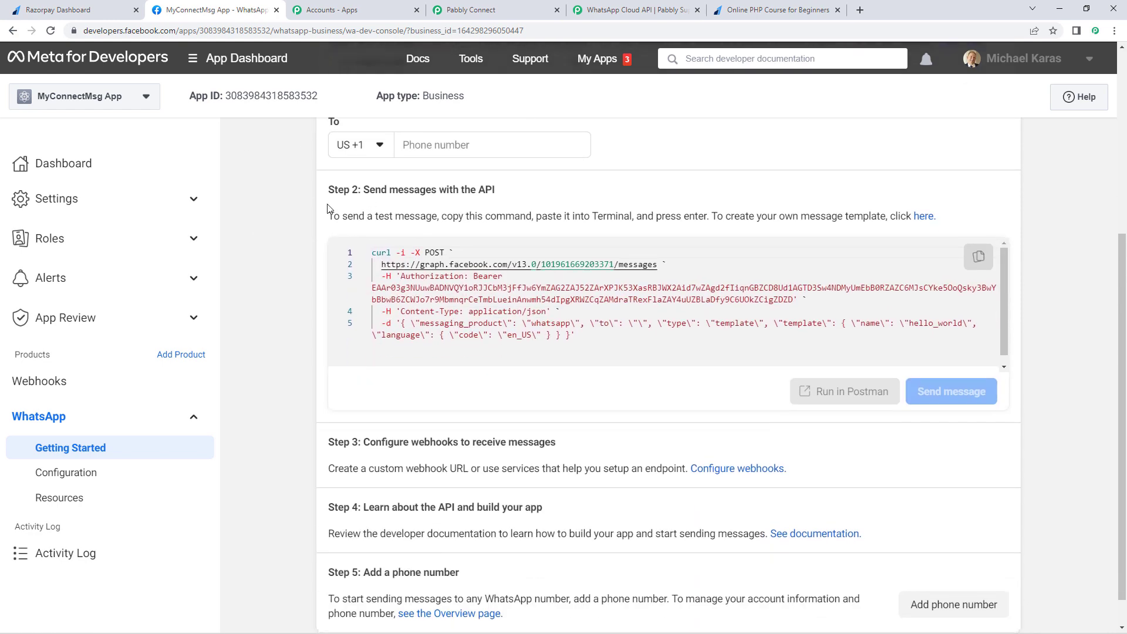
click(923, 217)
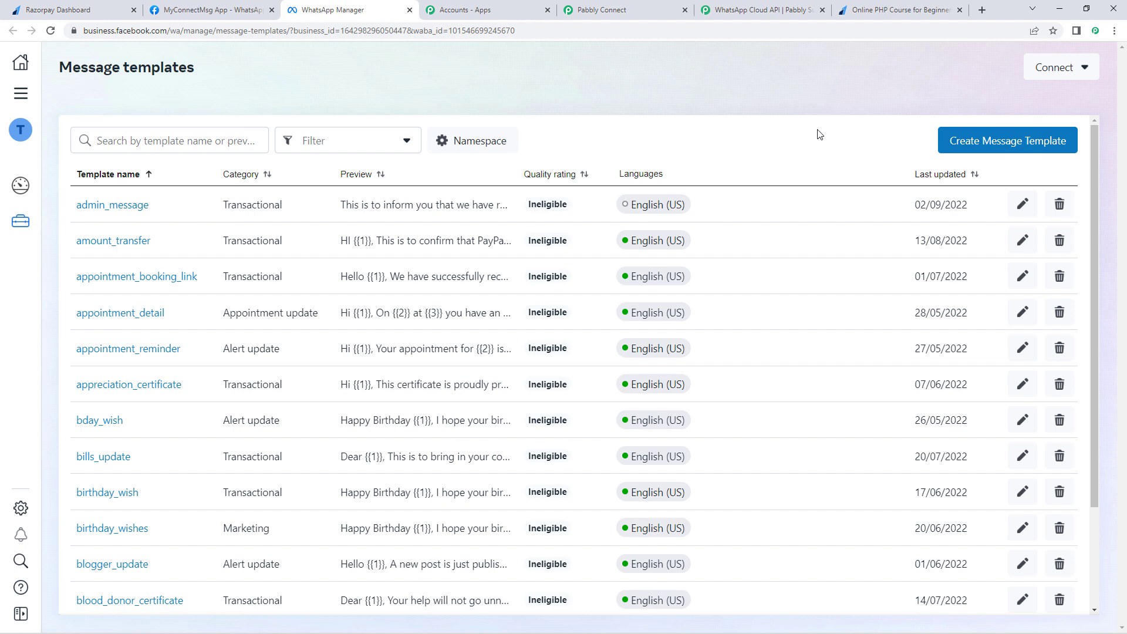
Step: Search the template list for payment_update and open that template
scroll(466, 224, down, 4)
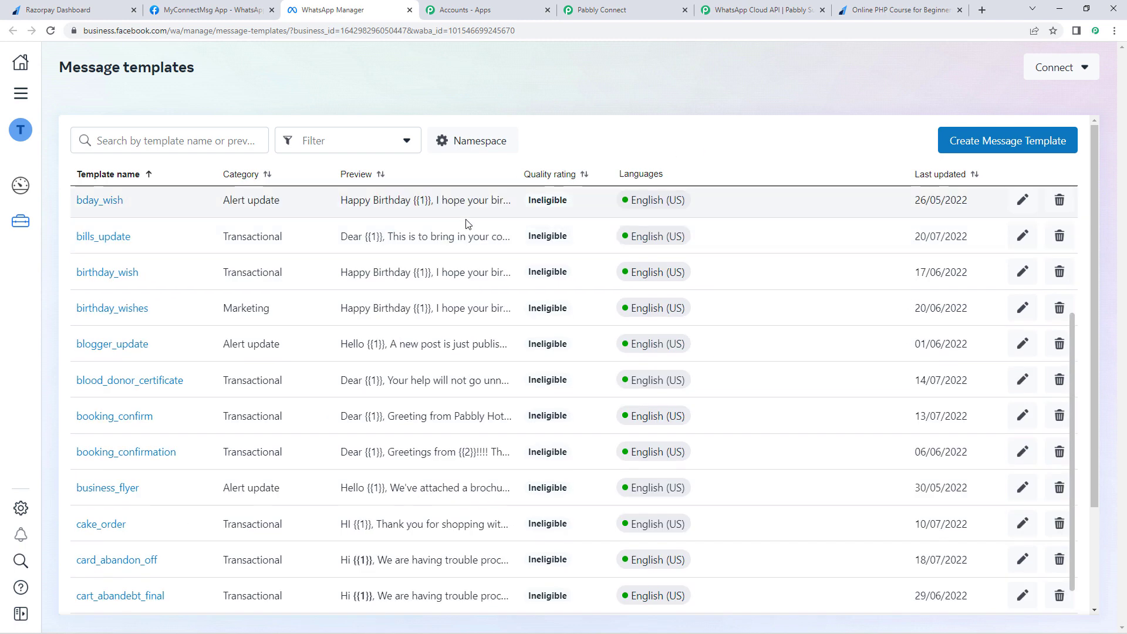
scroll(467, 223, up, 4)
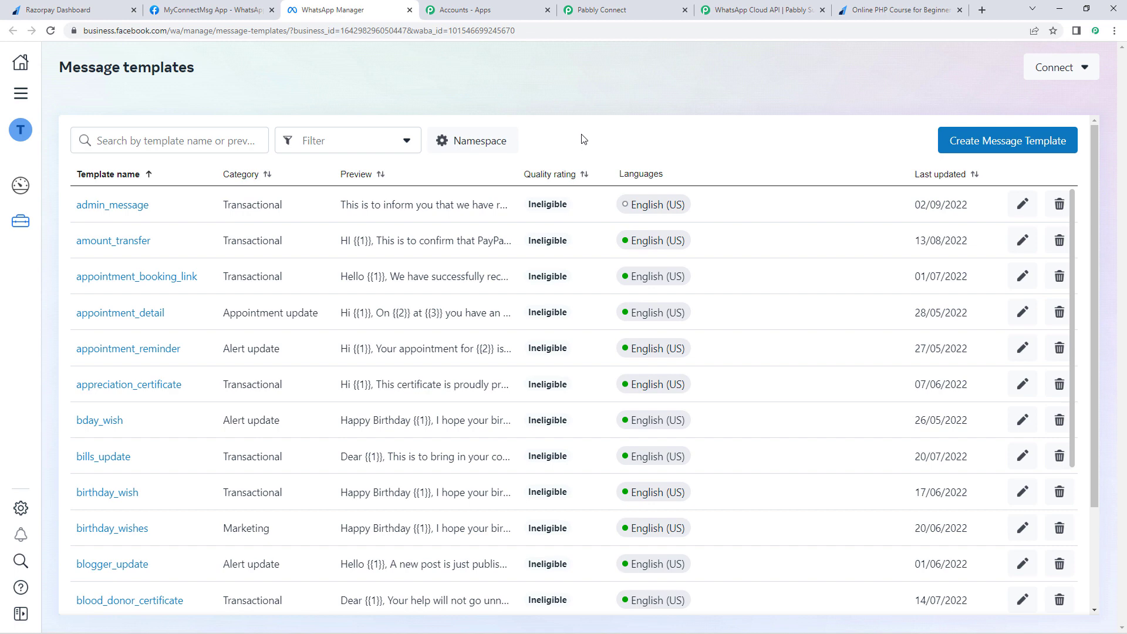
click(153, 139)
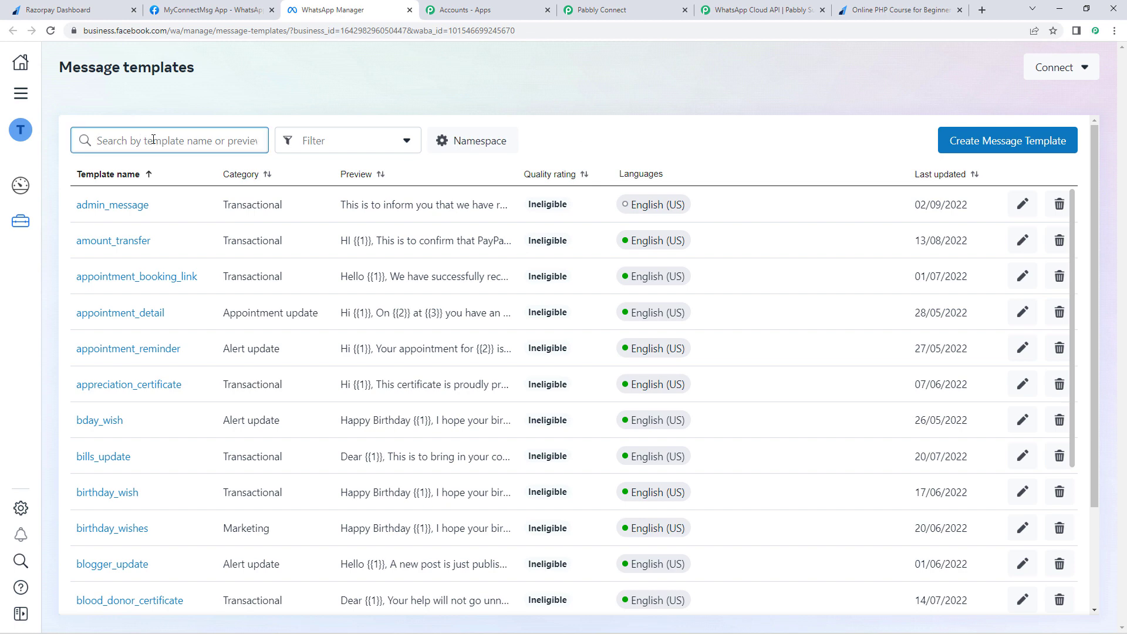
text(pa)
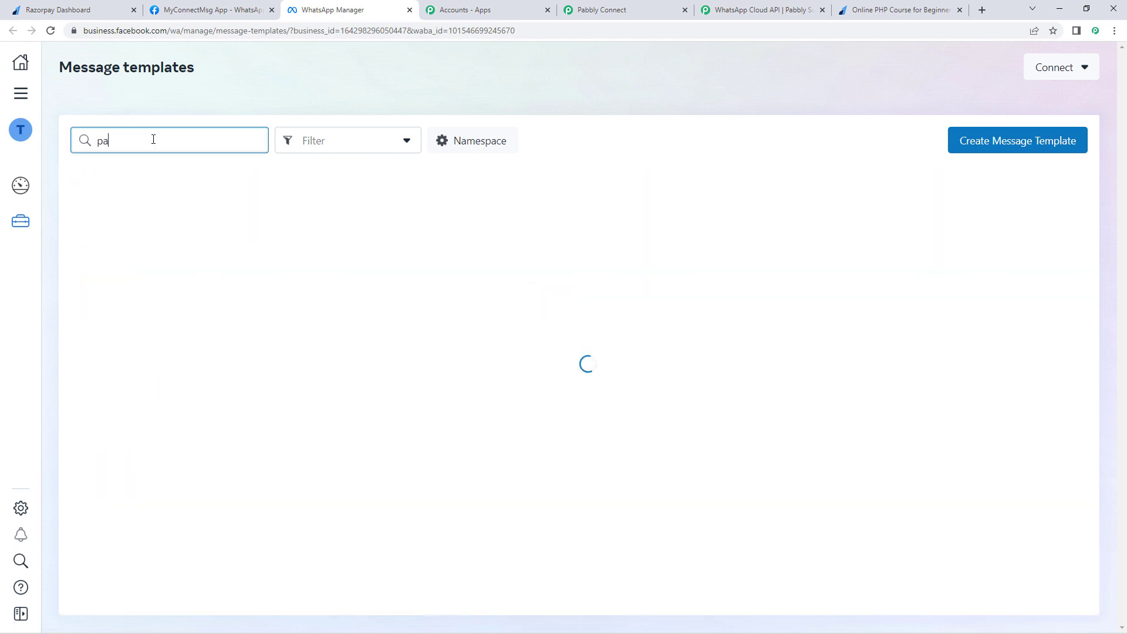
text(yment_update)
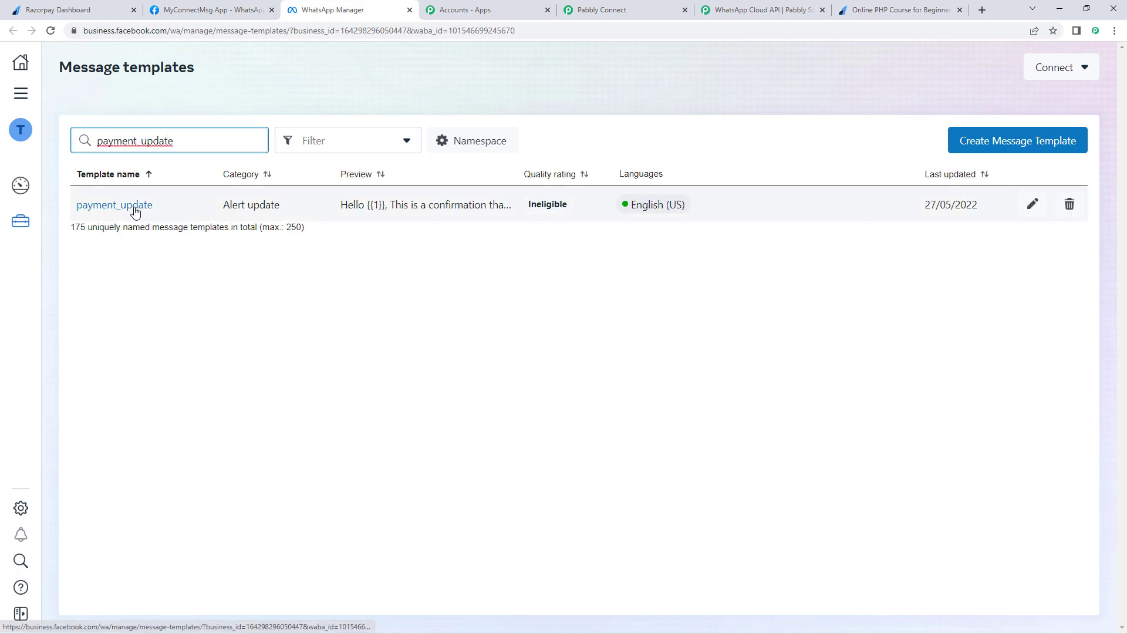
click(138, 212)
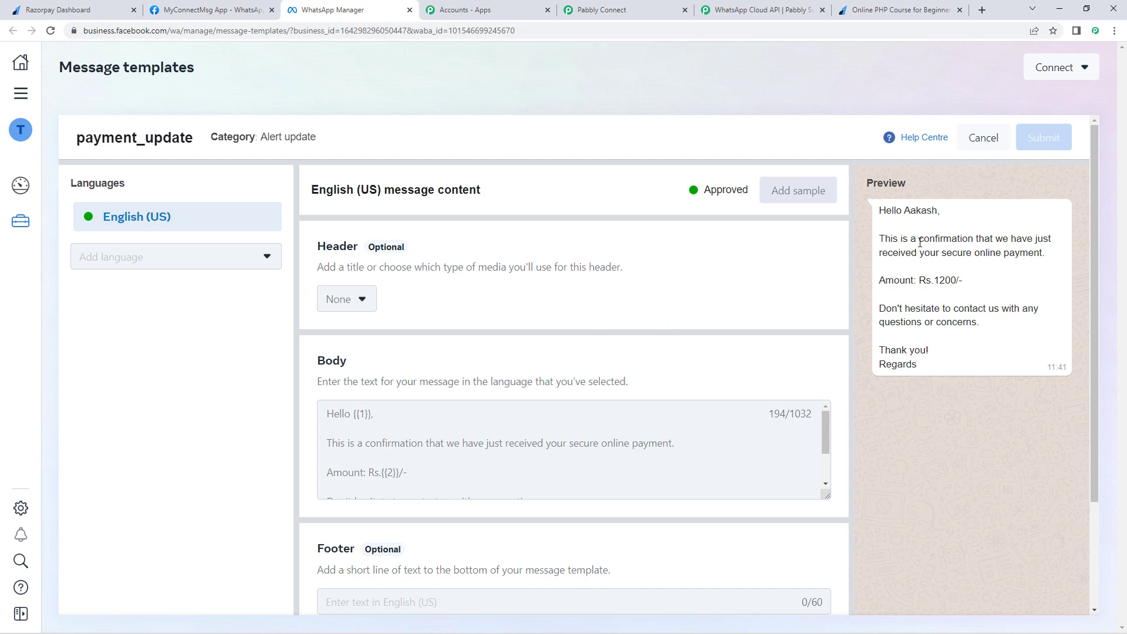
drag(904, 210, 937, 213)
drag(934, 281, 957, 280)
click(824, 368)
drag(826, 496, 826, 550)
drag(935, 282, 955, 282)
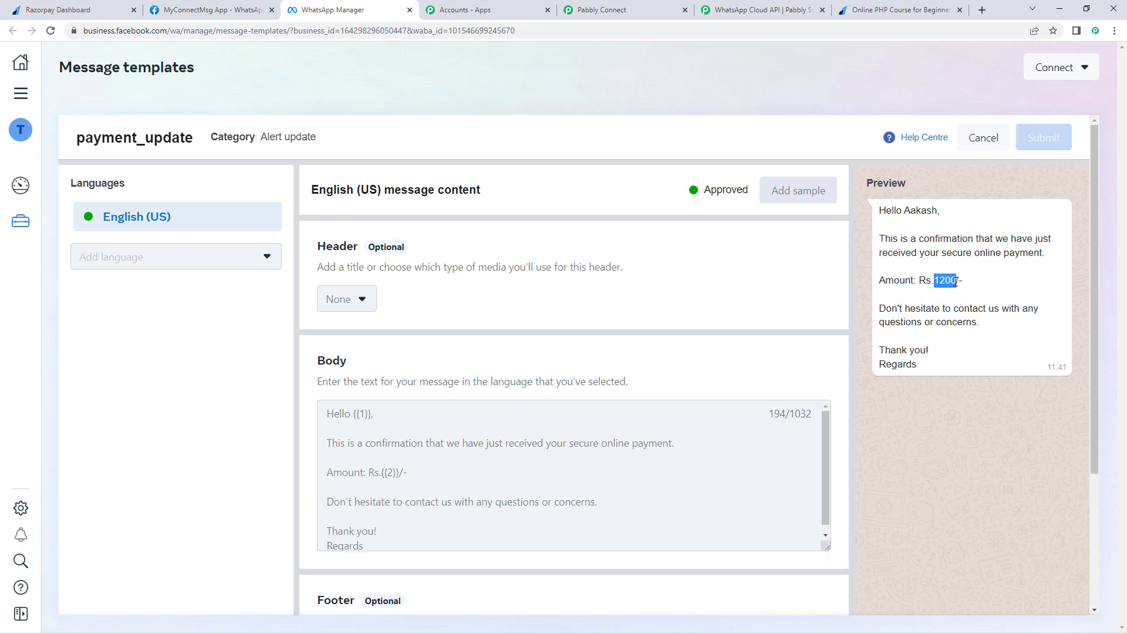
drag(903, 211, 938, 213)
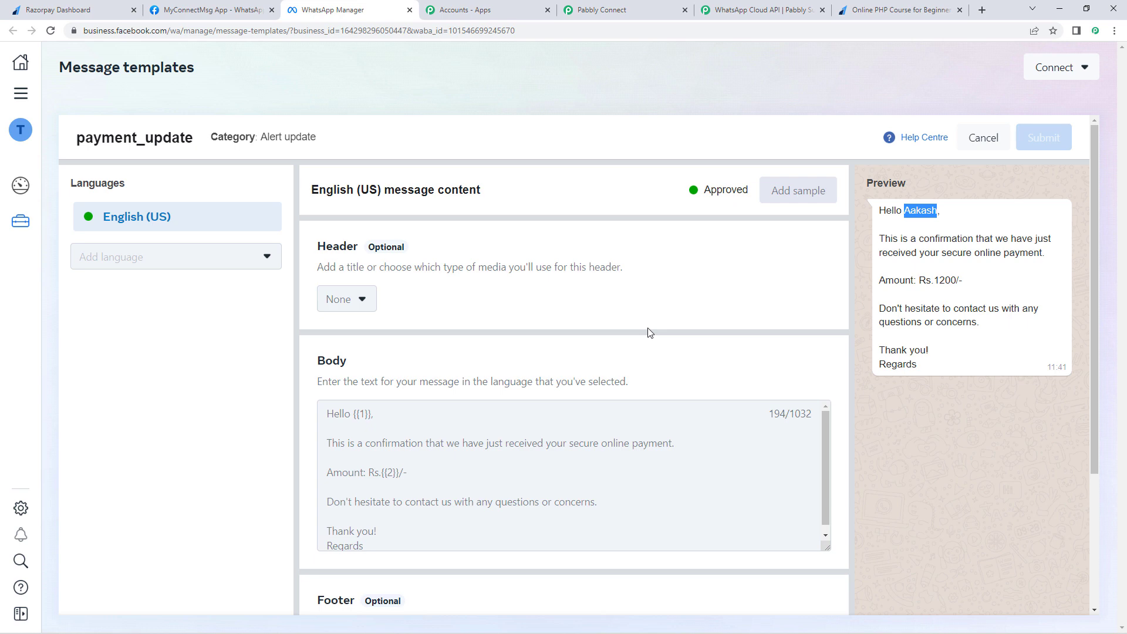
scroll(650, 333, down, 1)
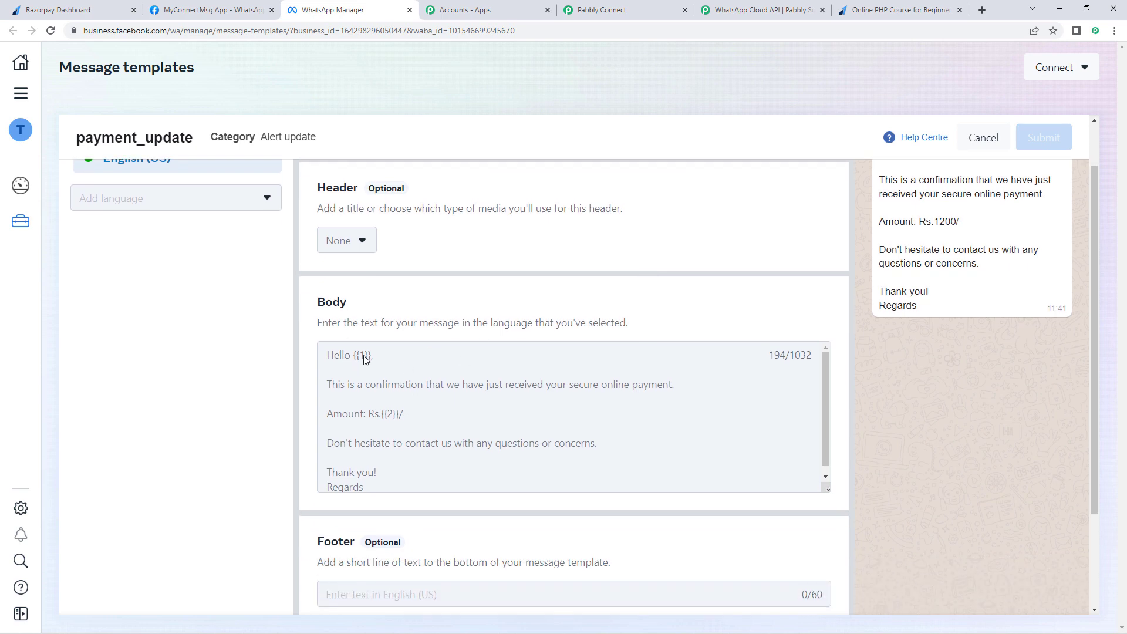
drag(354, 355, 370, 354)
drag(356, 355, 368, 356)
drag(379, 416, 405, 427)
click(406, 425)
scroll(399, 415, down, 1)
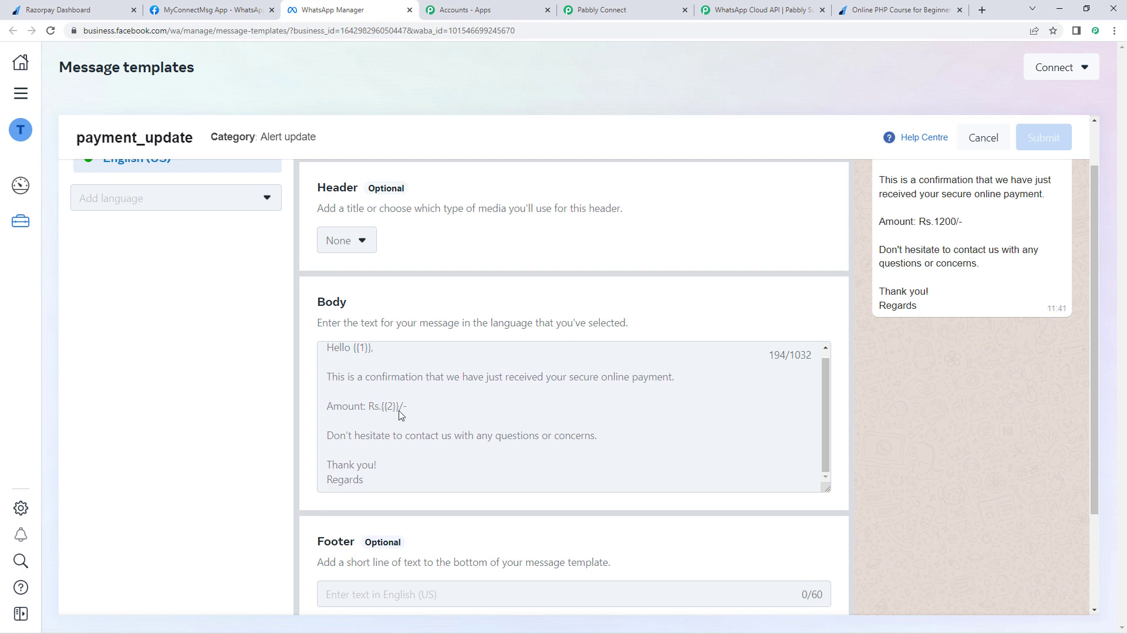
scroll(392, 367, up, 1)
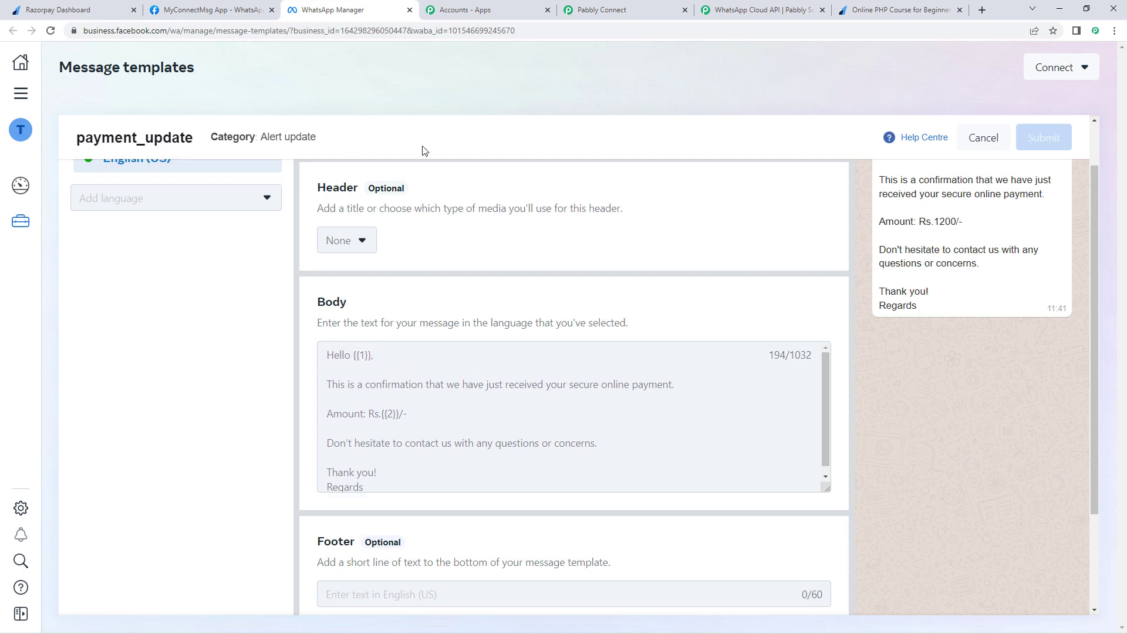
Step: Search 'payment_up' in Template Name and select the payment_update template
click(588, 4)
text(pay)
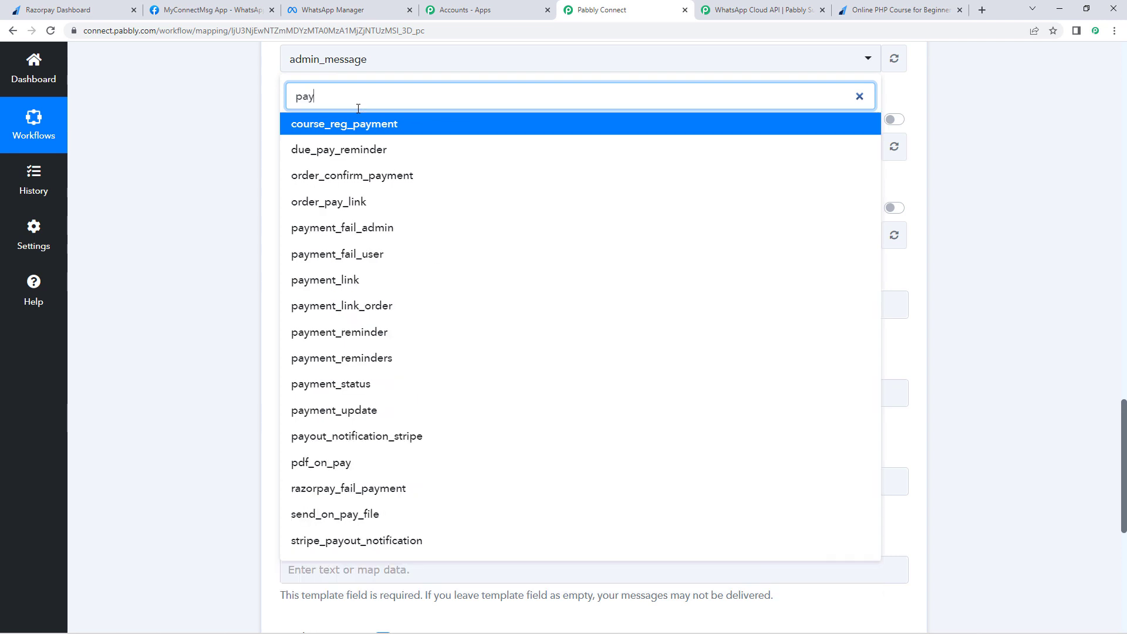
text(ment_up)
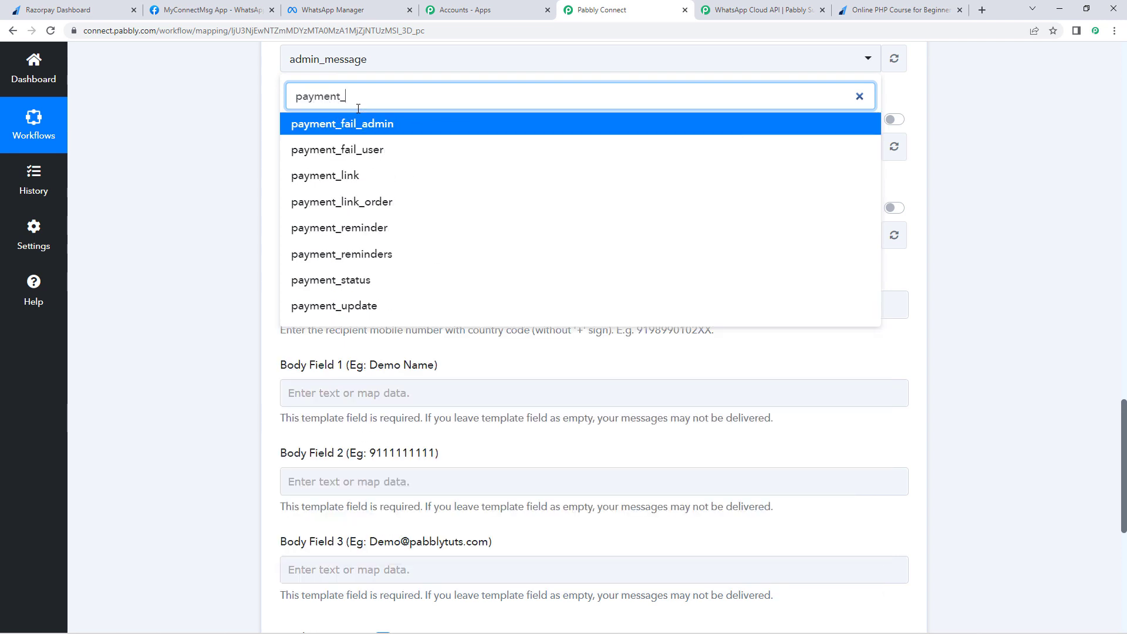
click(354, 128)
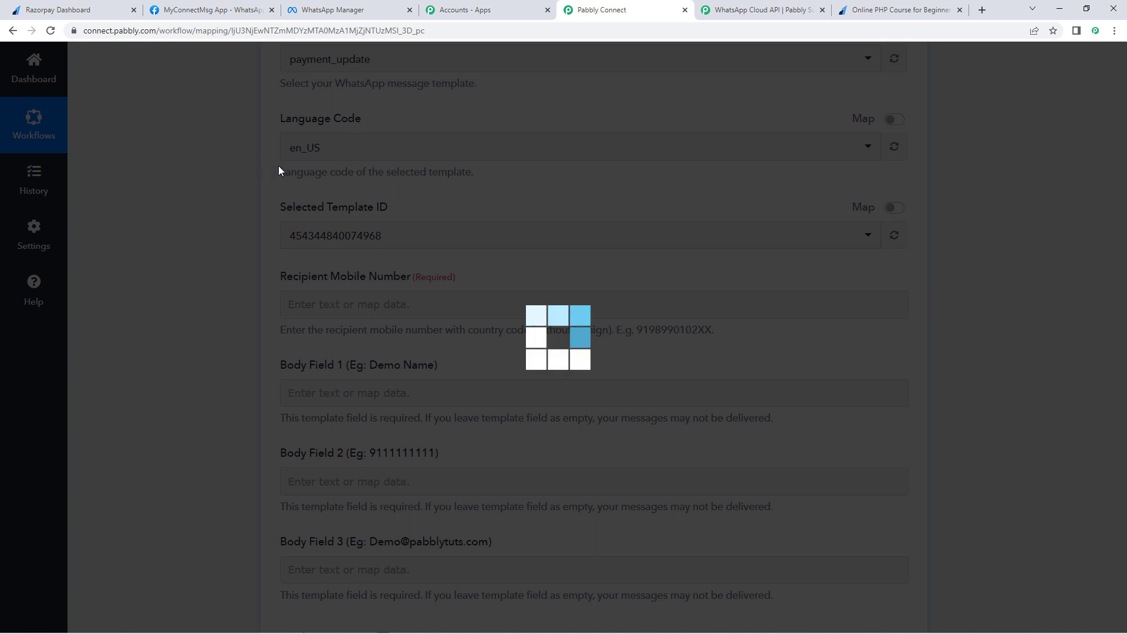
Step: Locate the buyer's WhatsApp number in the Razorpay payment response
scroll(267, 144, up, 1)
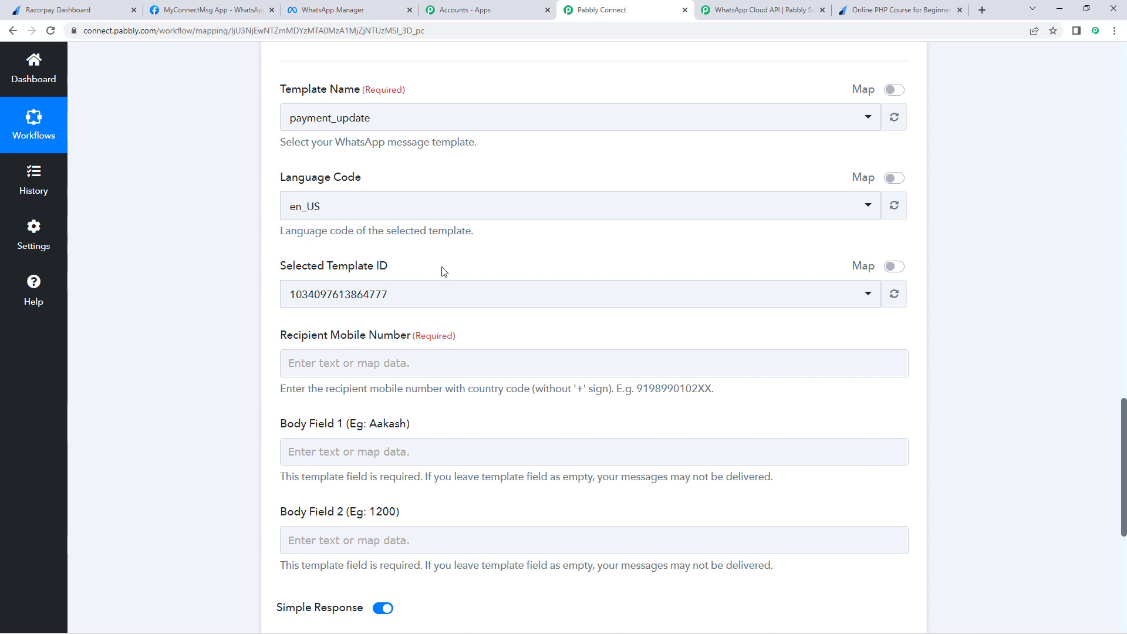
scroll(443, 271, down, 3)
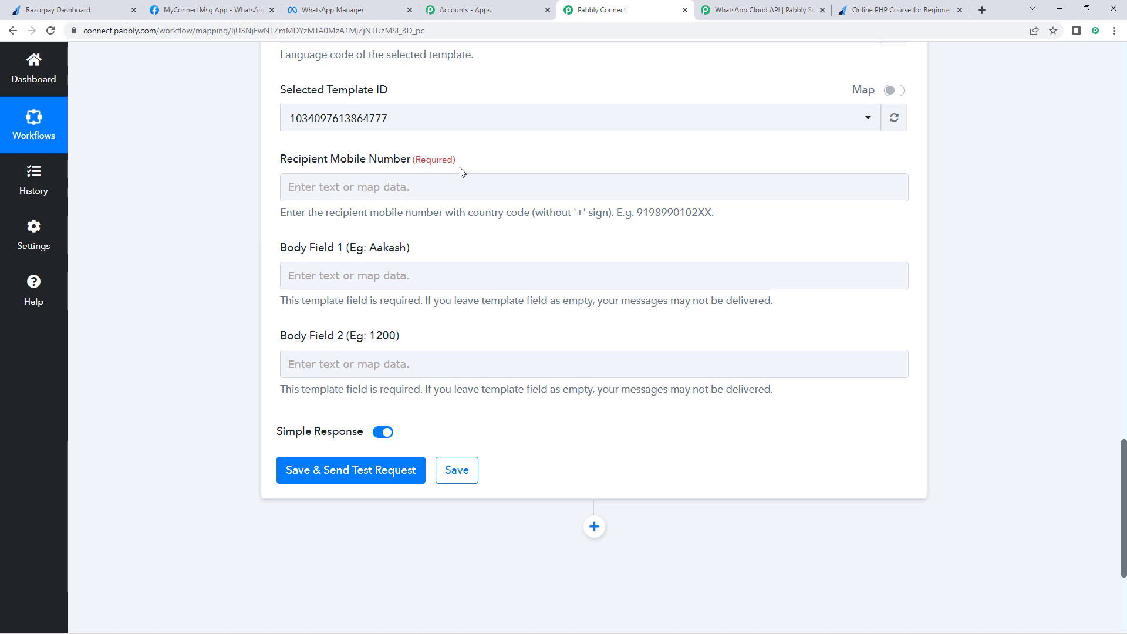
scroll(461, 172, up, 15)
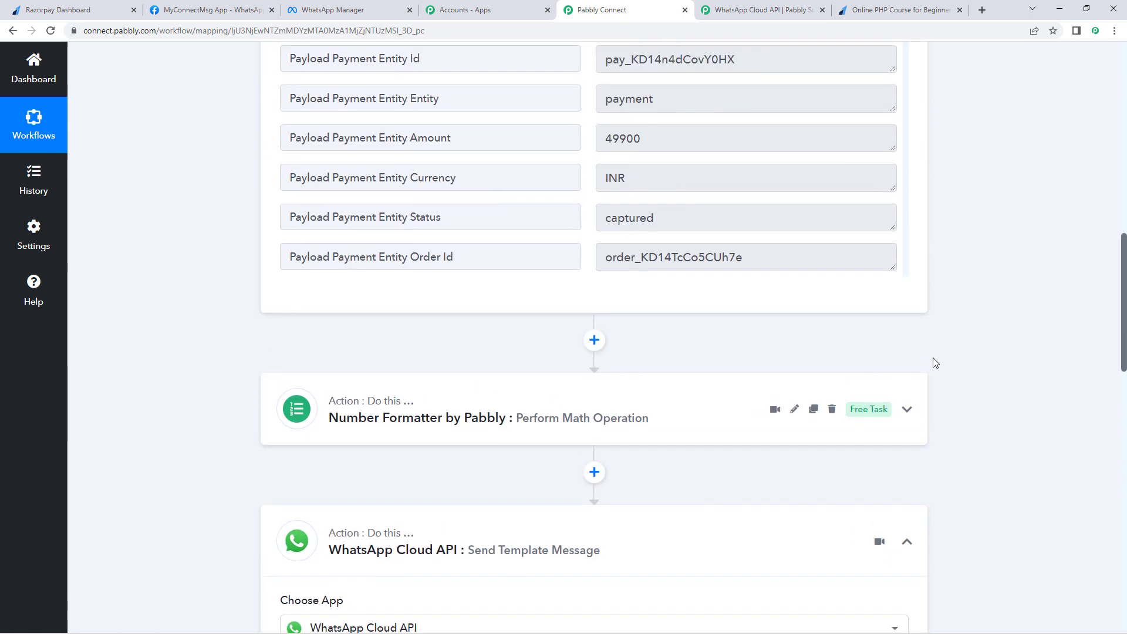
scroll(933, 362, up, 5)
scroll(612, 353, down, 6)
scroll(612, 353, down, 7)
scroll(589, 365, down, 6)
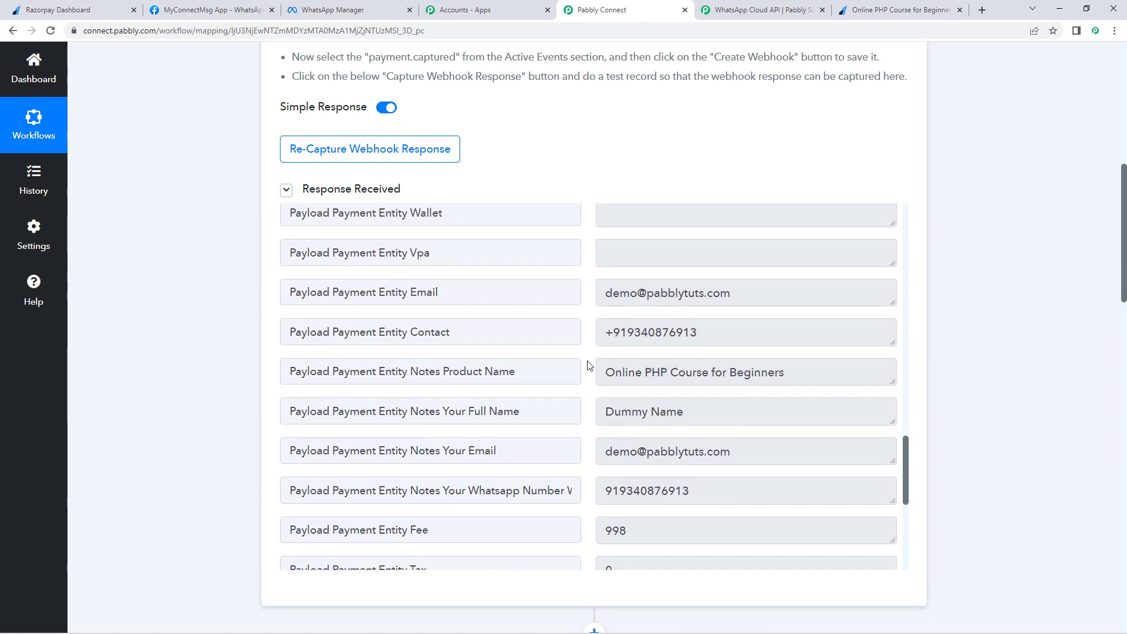
drag(703, 308, 545, 317)
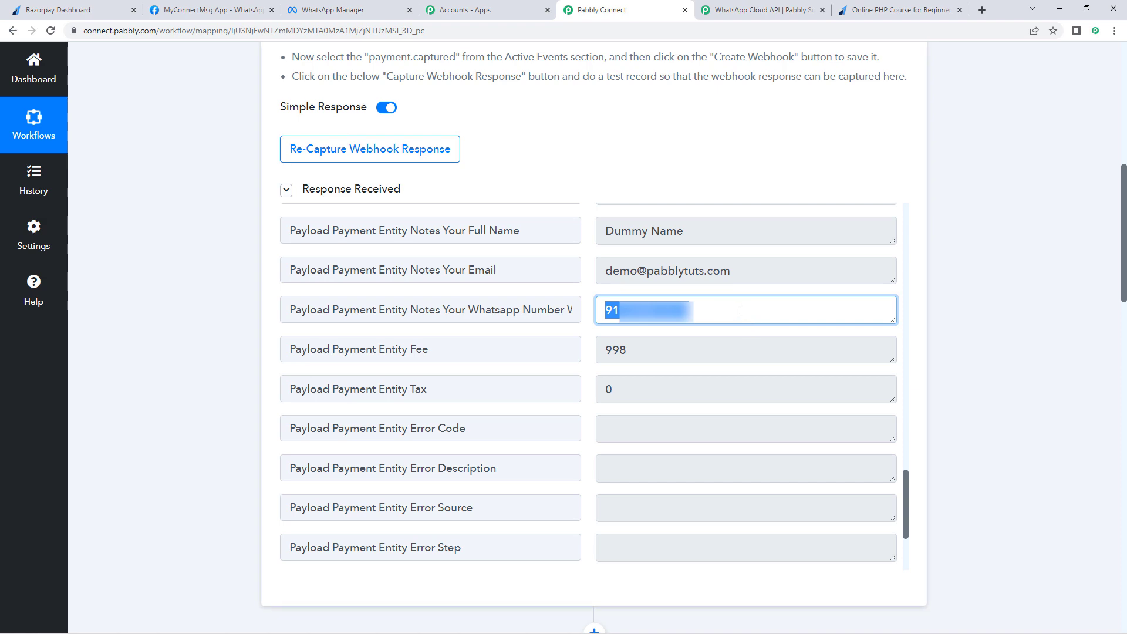
click(143, 372)
scroll(181, 380, down, 15)
scroll(194, 379, down, 3)
scroll(320, 305, down, 2)
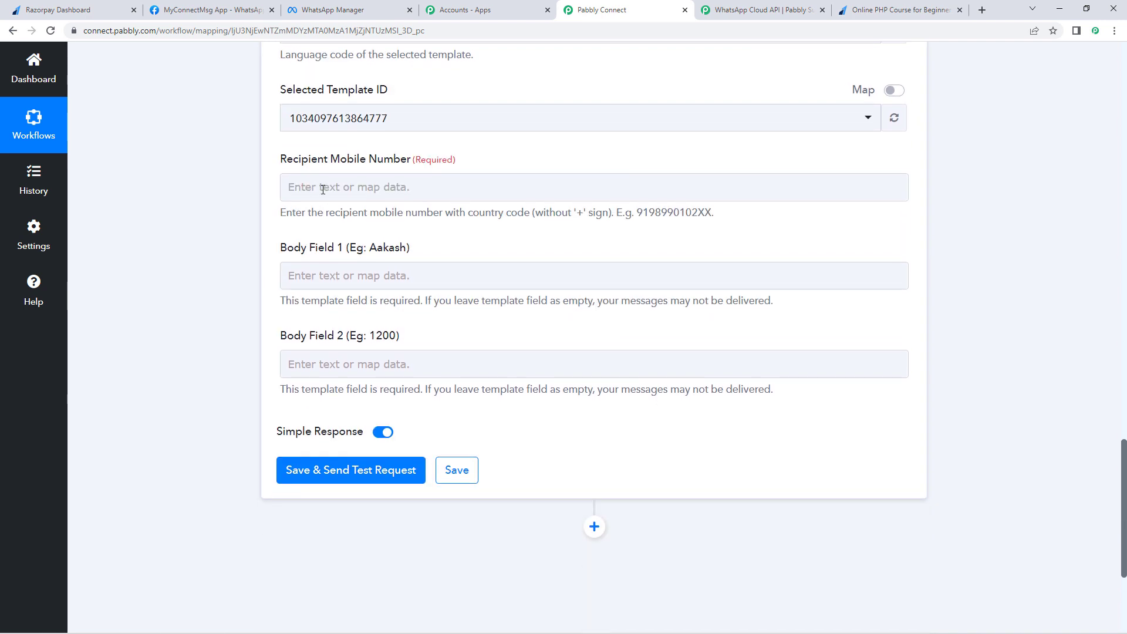
click(323, 188)
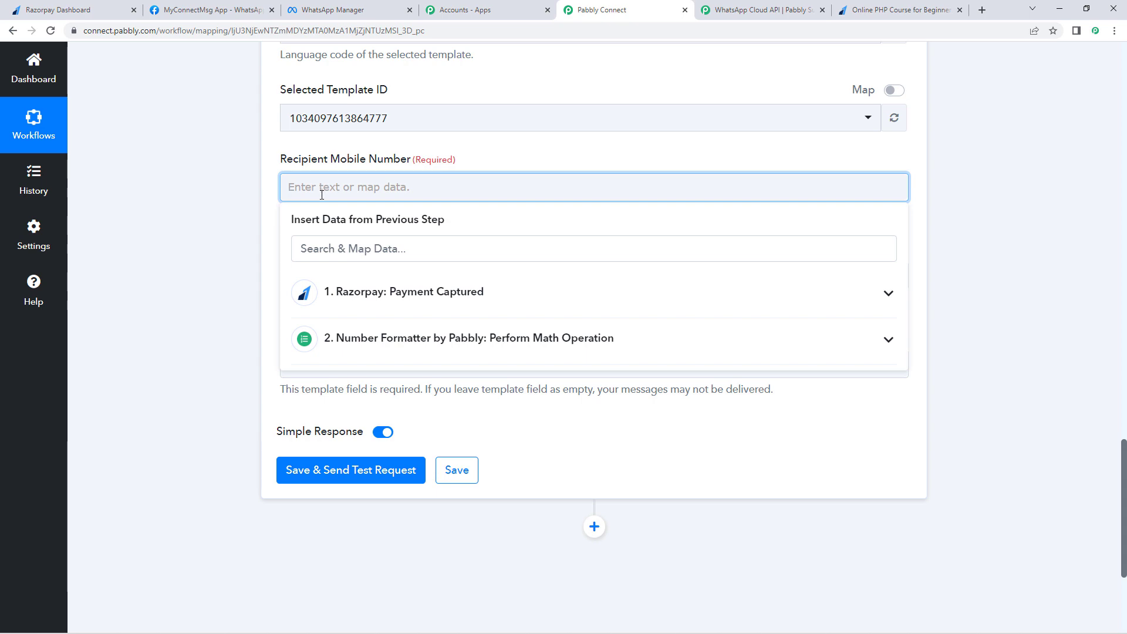
Step: Map Razorpay's Notes Your Whatsapp Number into Recipient Mobile Number
click(446, 294)
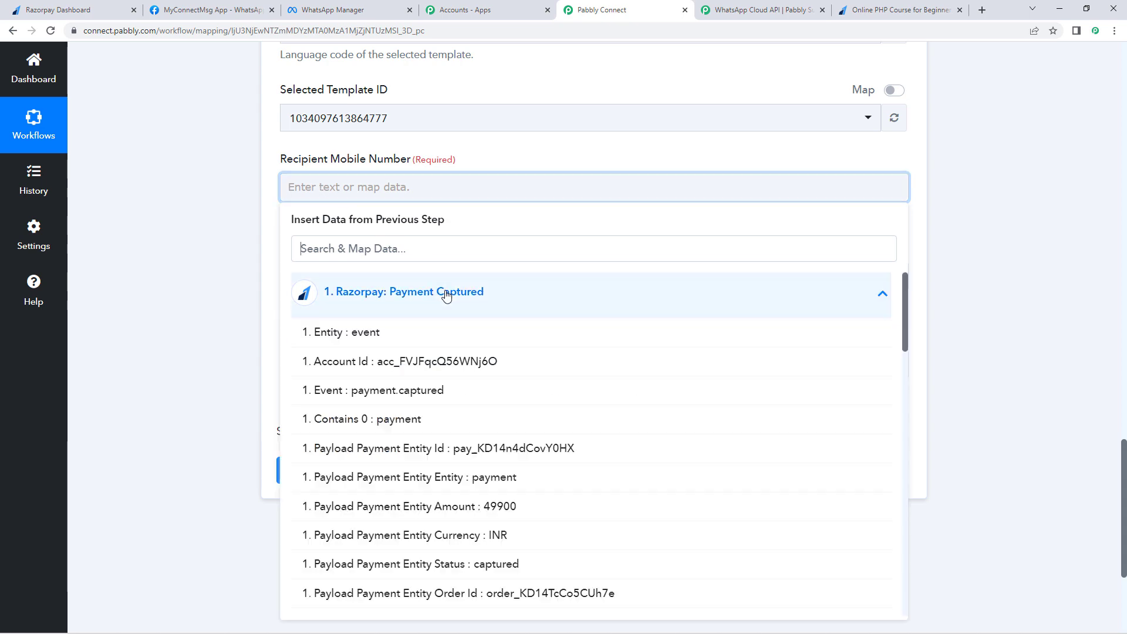
scroll(456, 444, down, 10)
scroll(456, 445, down, 9)
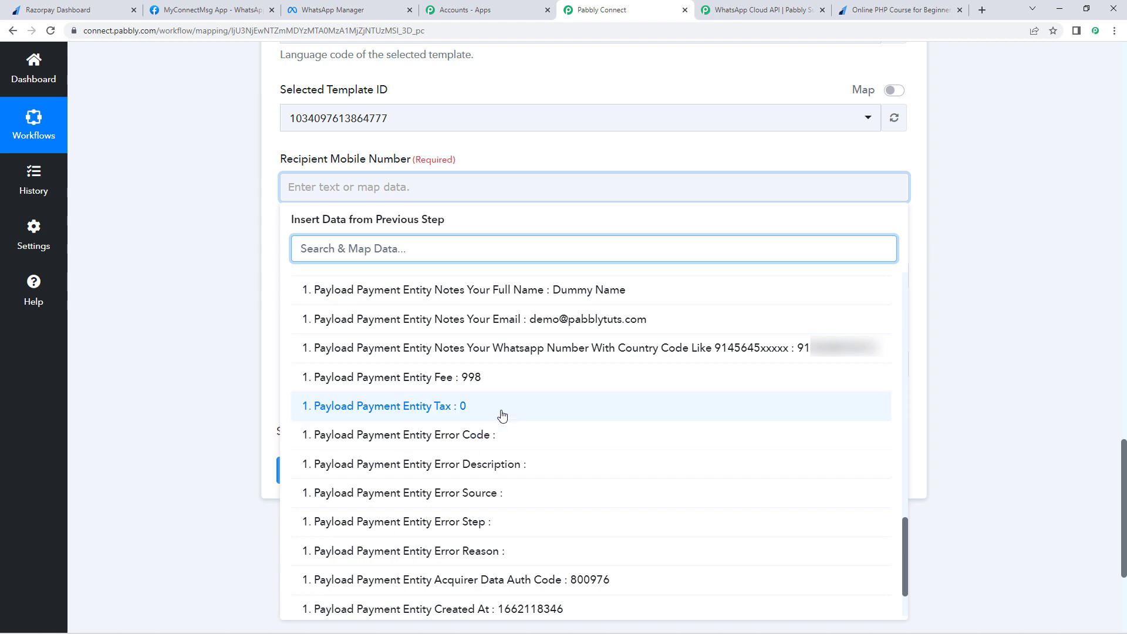
click(553, 349)
click(272, 306)
Step: Check the name placeholder in the payment_update template's greeting in WhatsApp Manager
click(649, 290)
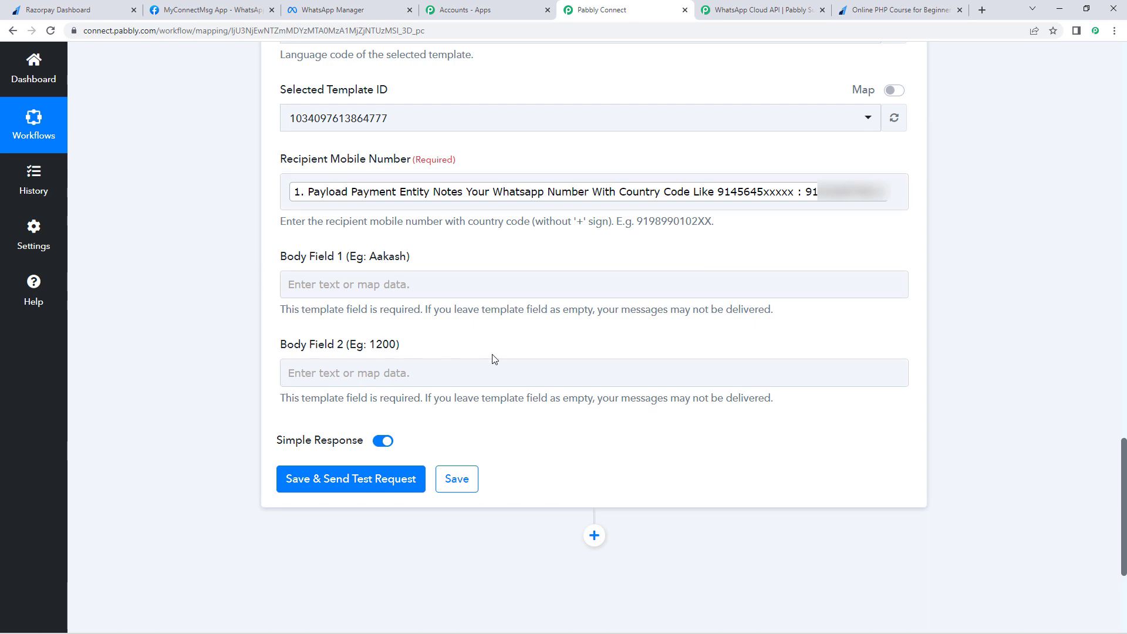
click(371, 10)
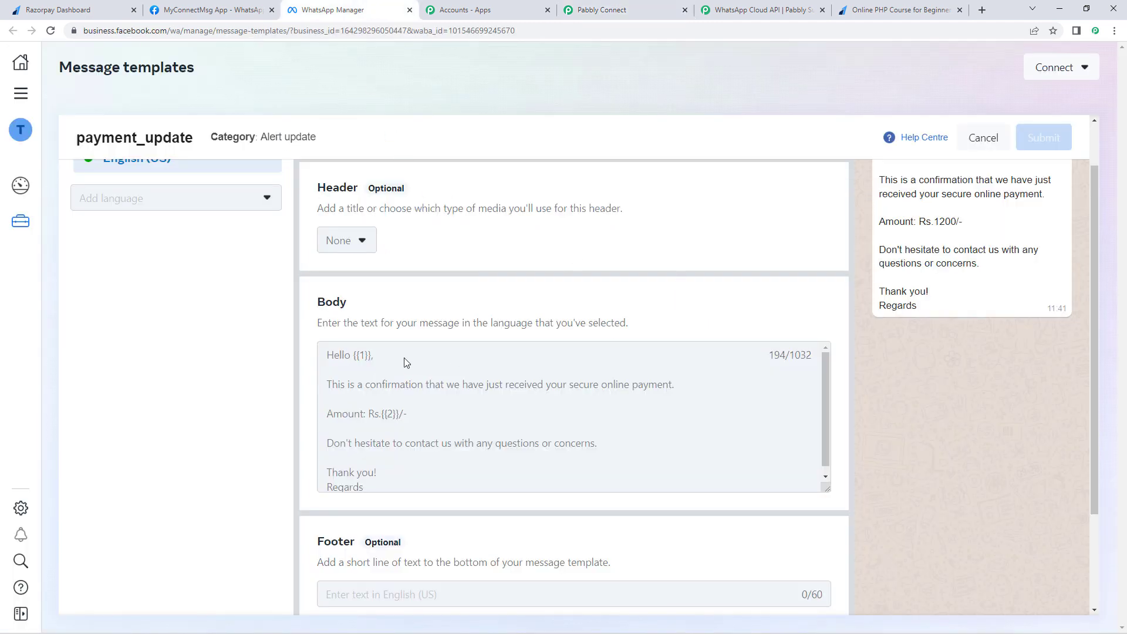
drag(368, 358, 360, 358)
Step: Map Razorpay's Notes Your Full Name into Body Field 1
click(621, 9)
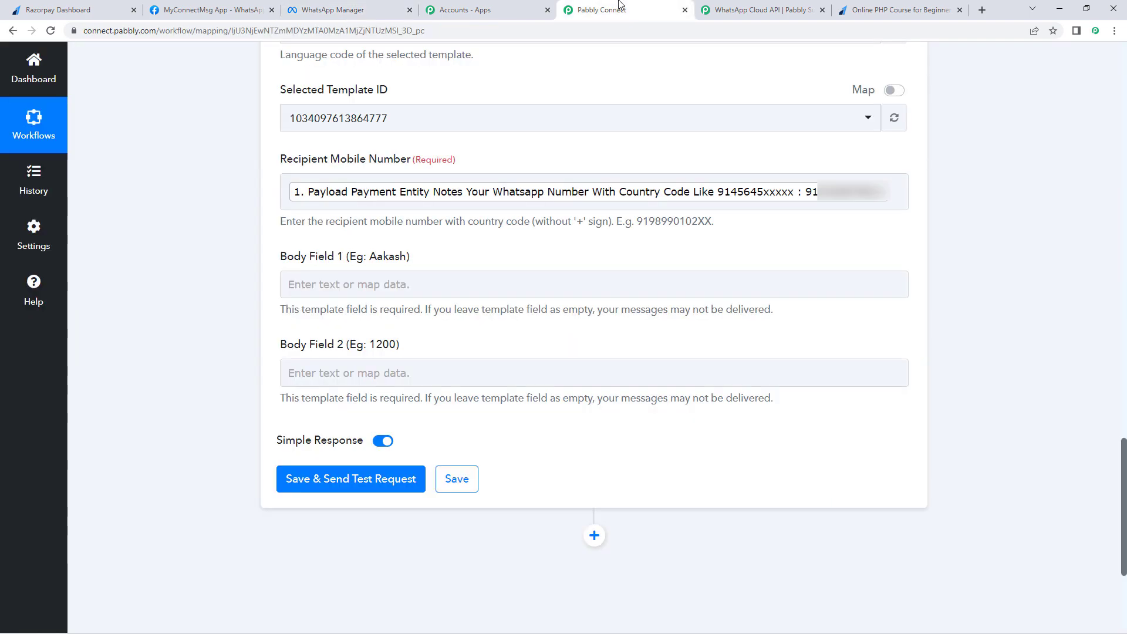
click(349, 283)
click(375, 393)
scroll(440, 417, down, 5)
scroll(440, 416, down, 10)
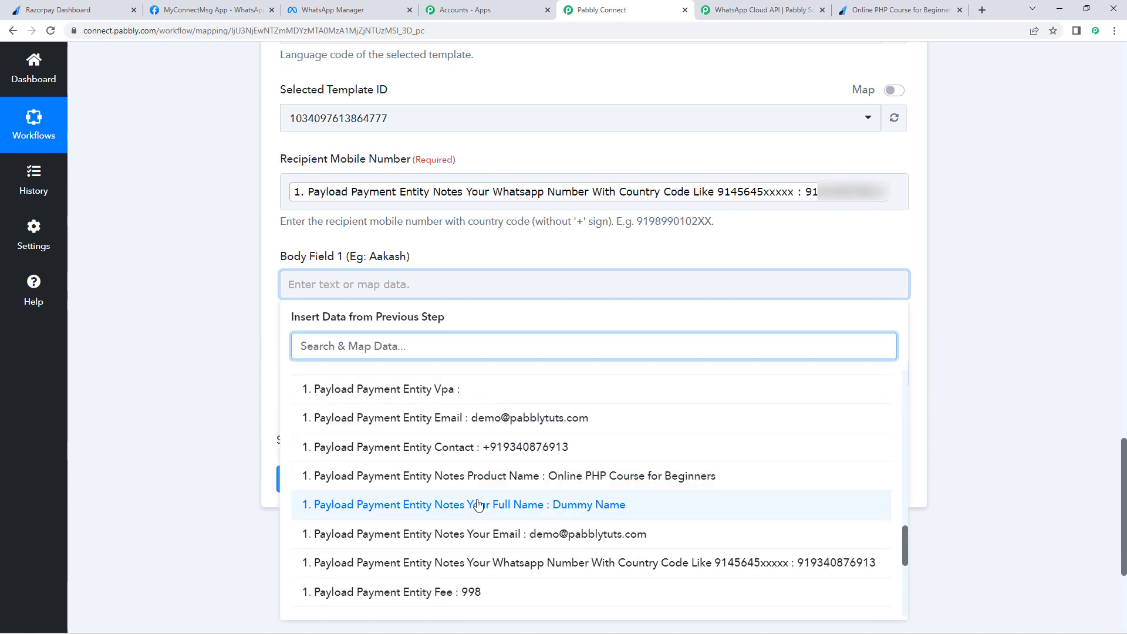
click(479, 505)
click(243, 372)
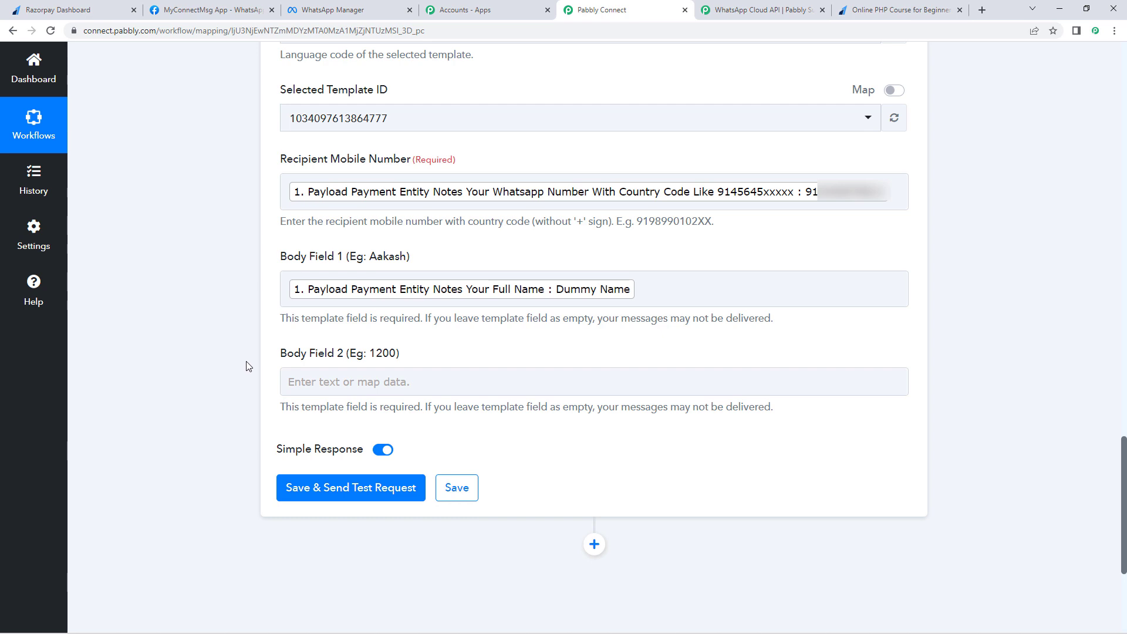
Step: Map Number Formatter's Result (499) into Body Field 2, then save and send a test request
scroll(247, 365, down, 2)
click(336, 260)
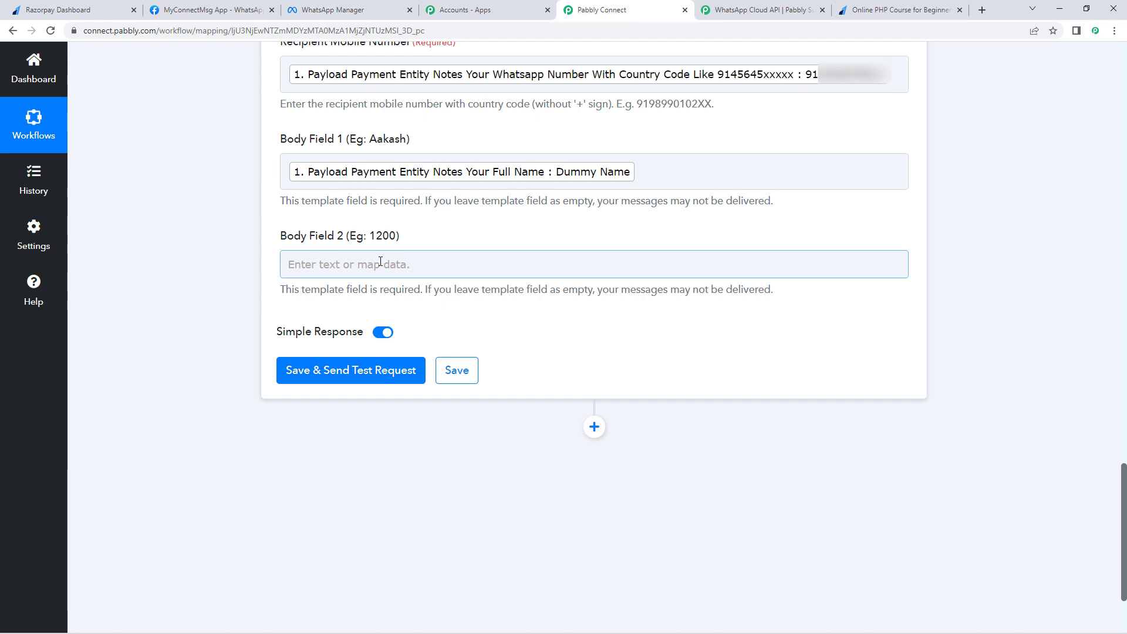
click(333, 262)
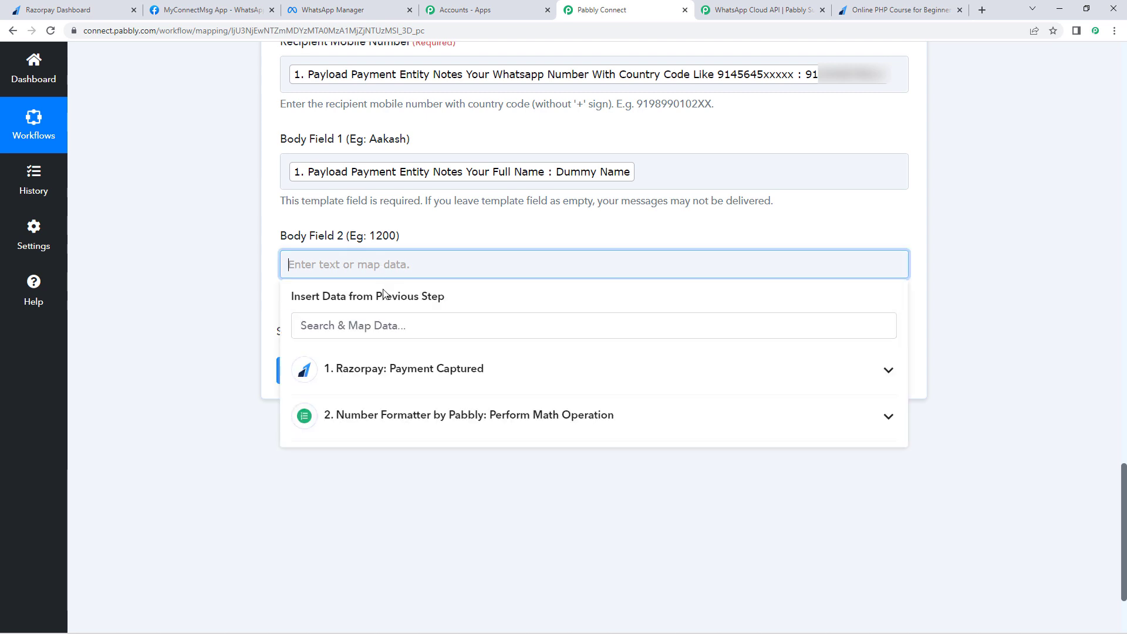
click(382, 418)
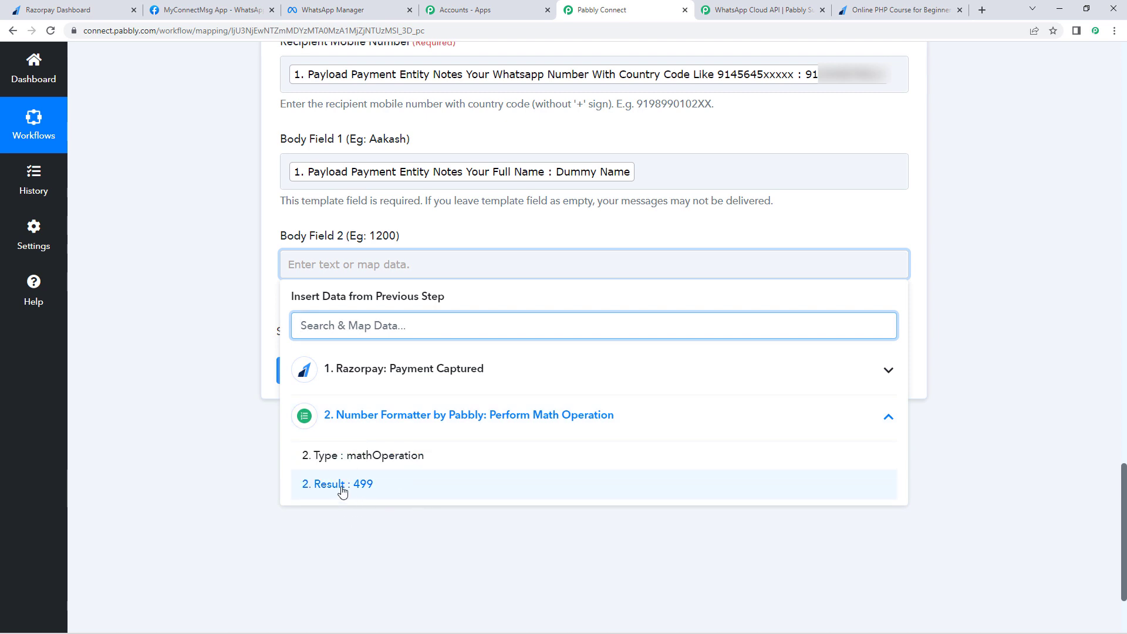
click(344, 490)
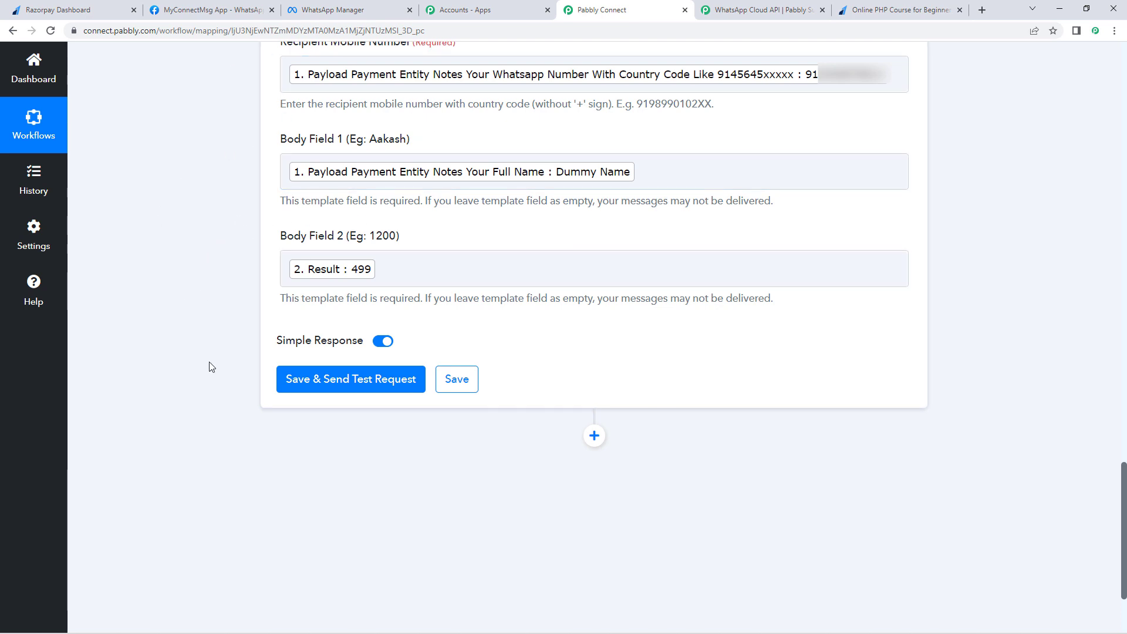
click(331, 380)
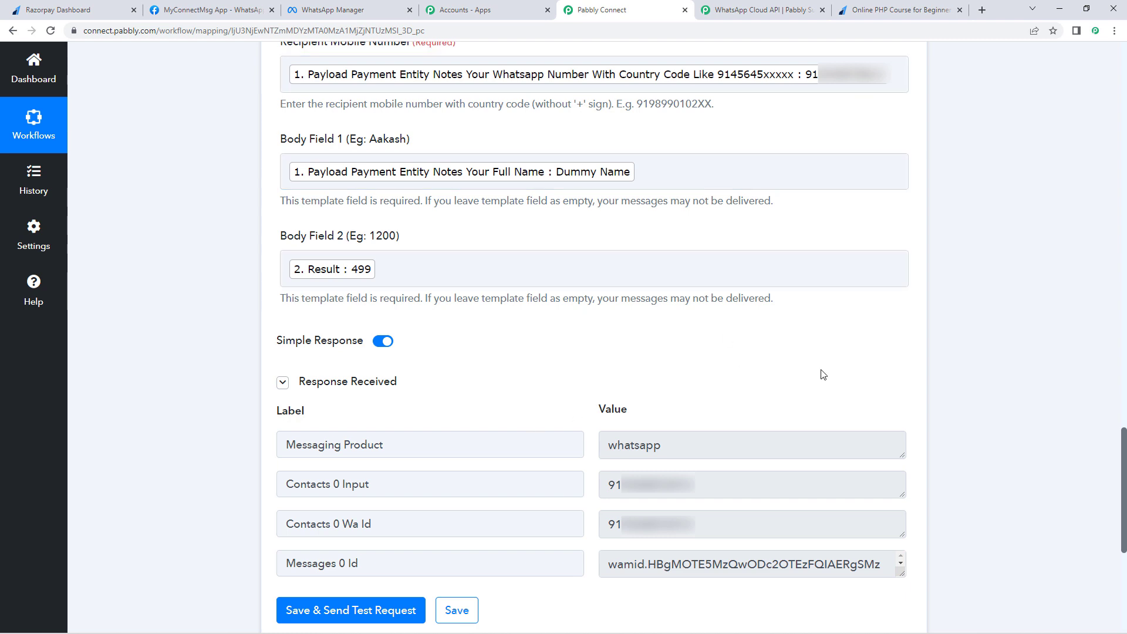
Step: Launch WhatsApp Desktop from the taskbar to check the received test message
click(680, 629)
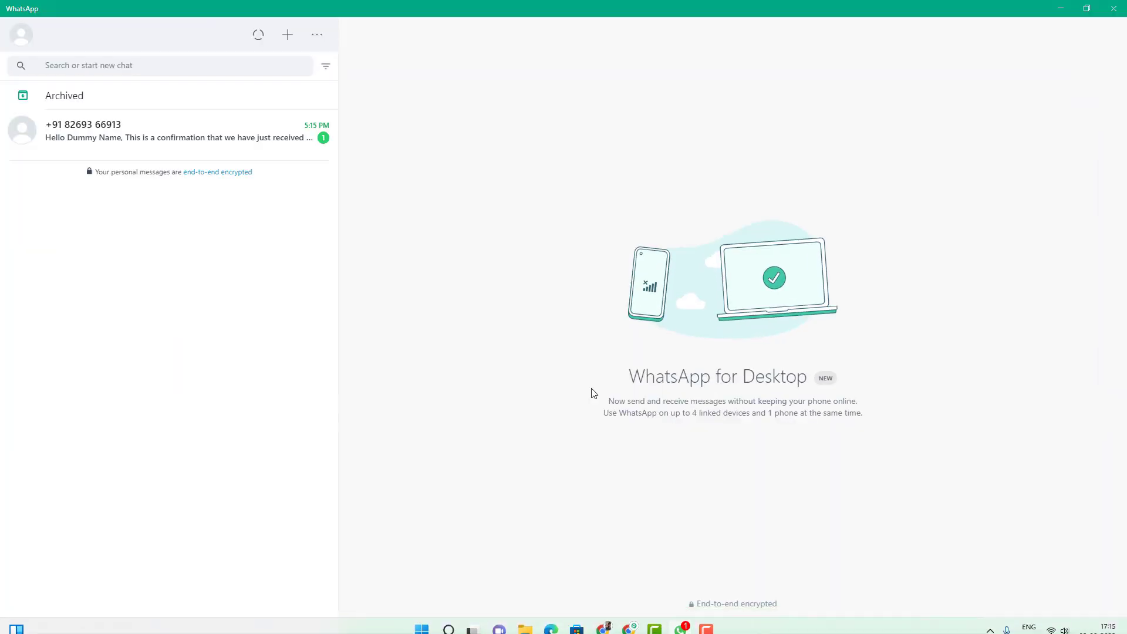
Step: Open the new chat, check it greets Dummy Name with Amount Rs.499/-, then minimize WhatsApp
click(167, 130)
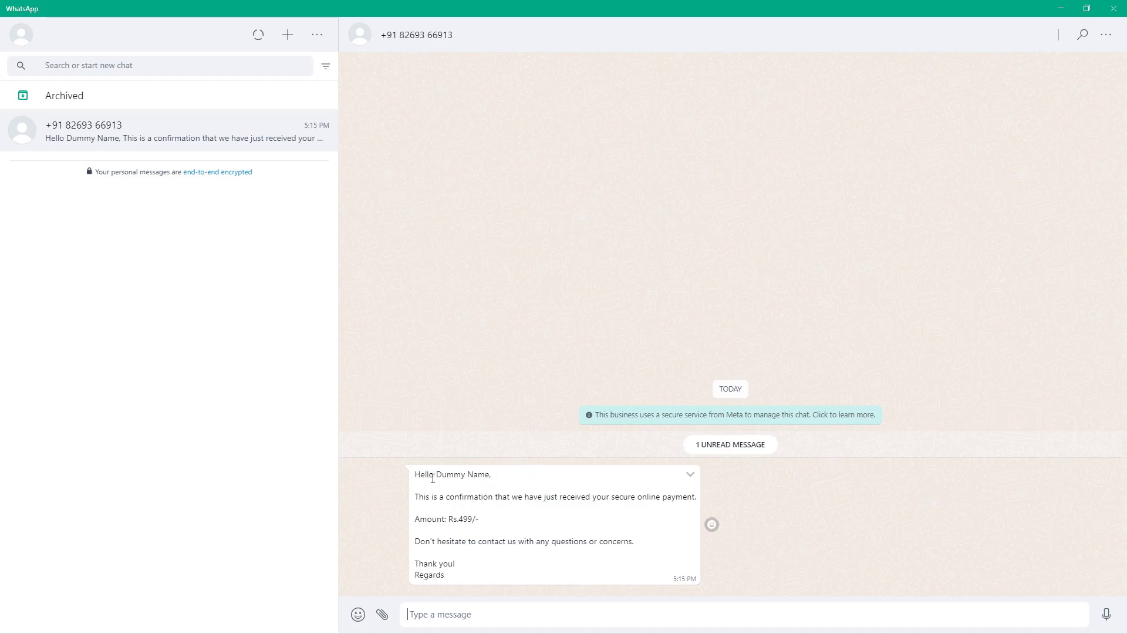
drag(443, 476, 488, 478)
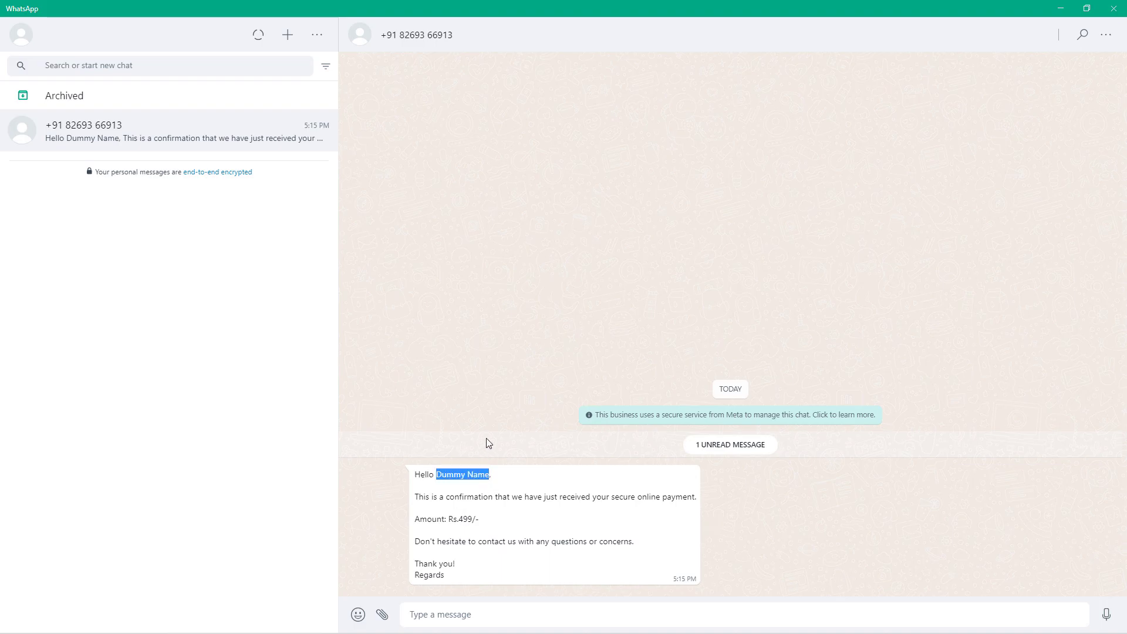
click(487, 420)
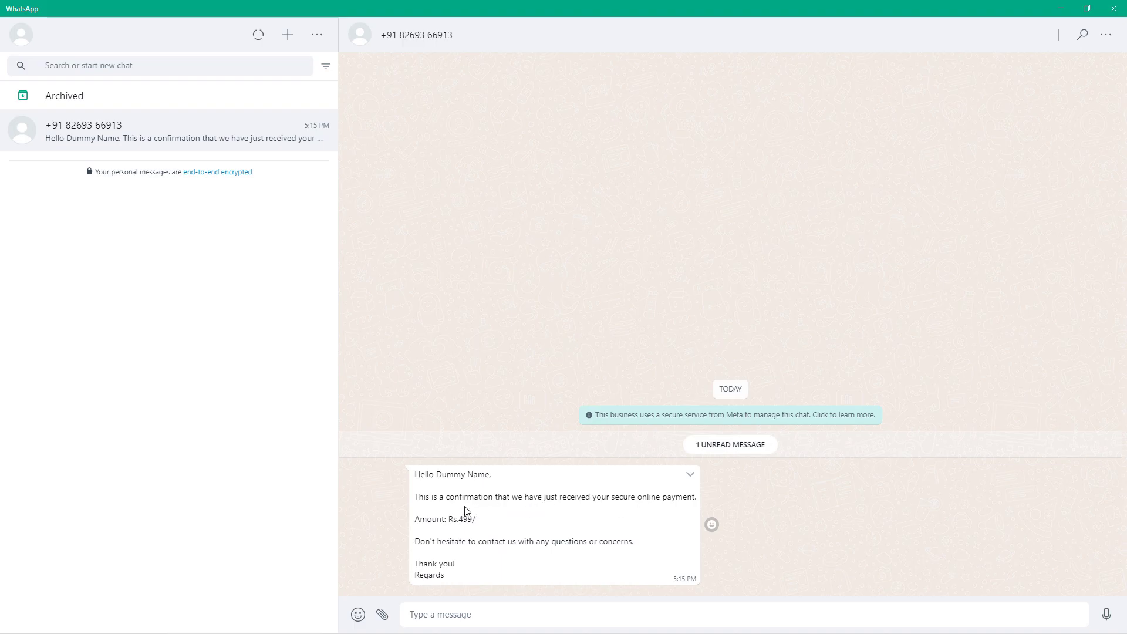
drag(460, 520, 468, 521)
click(464, 533)
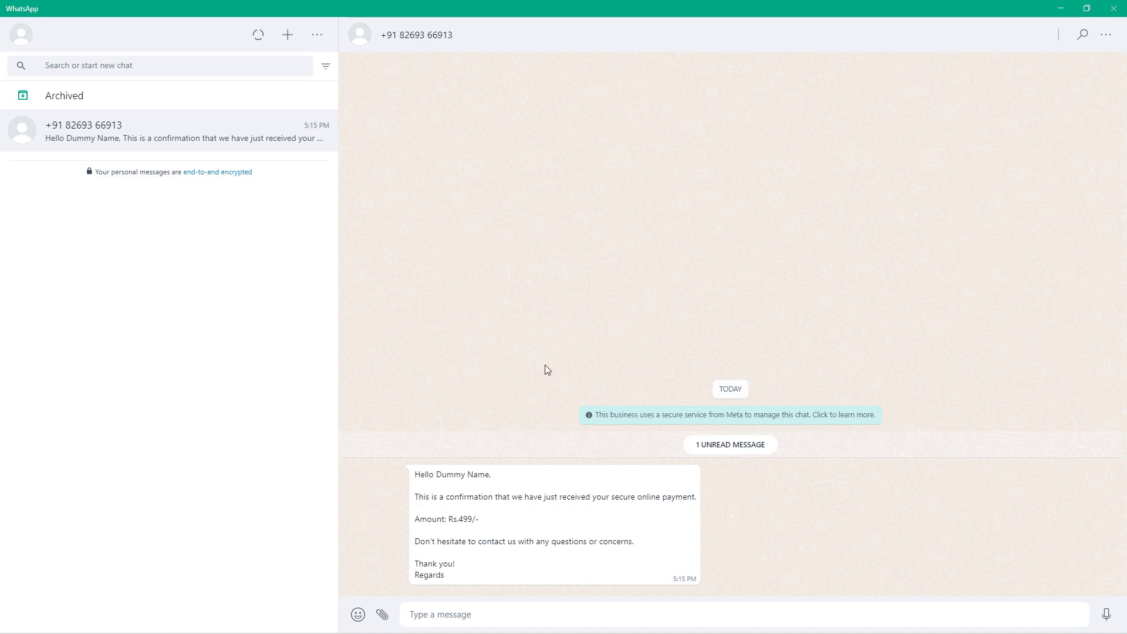
click(1059, 7)
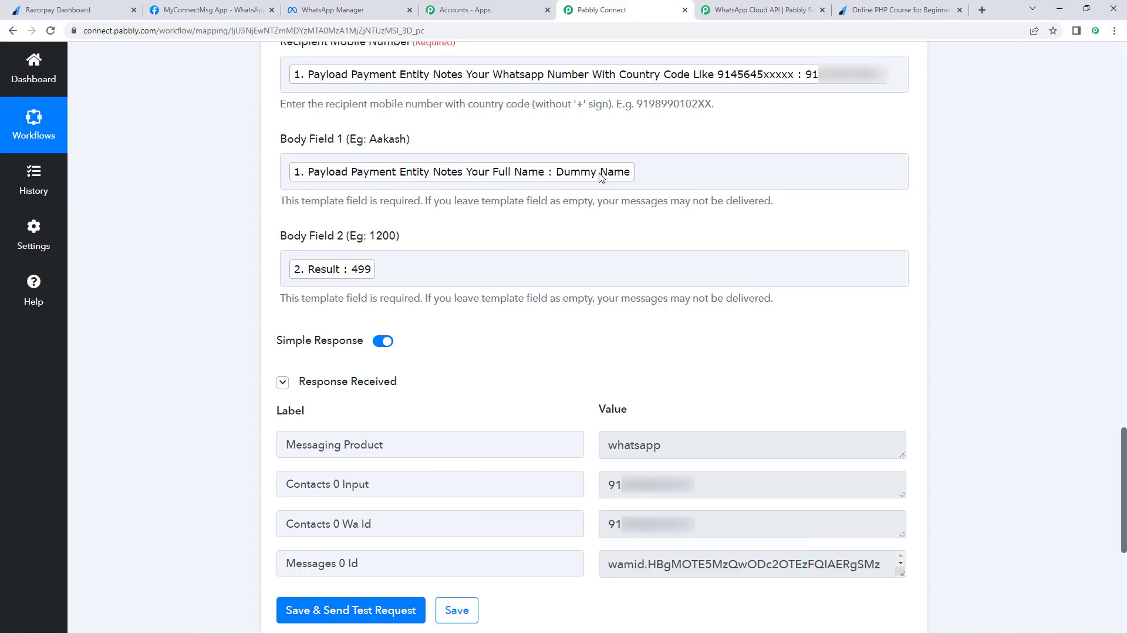
Step: Collapse the Razorpay trigger step of the Pabbly Connect workflow
scroll(200, 296, up, 4)
scroll(199, 297, up, 15)
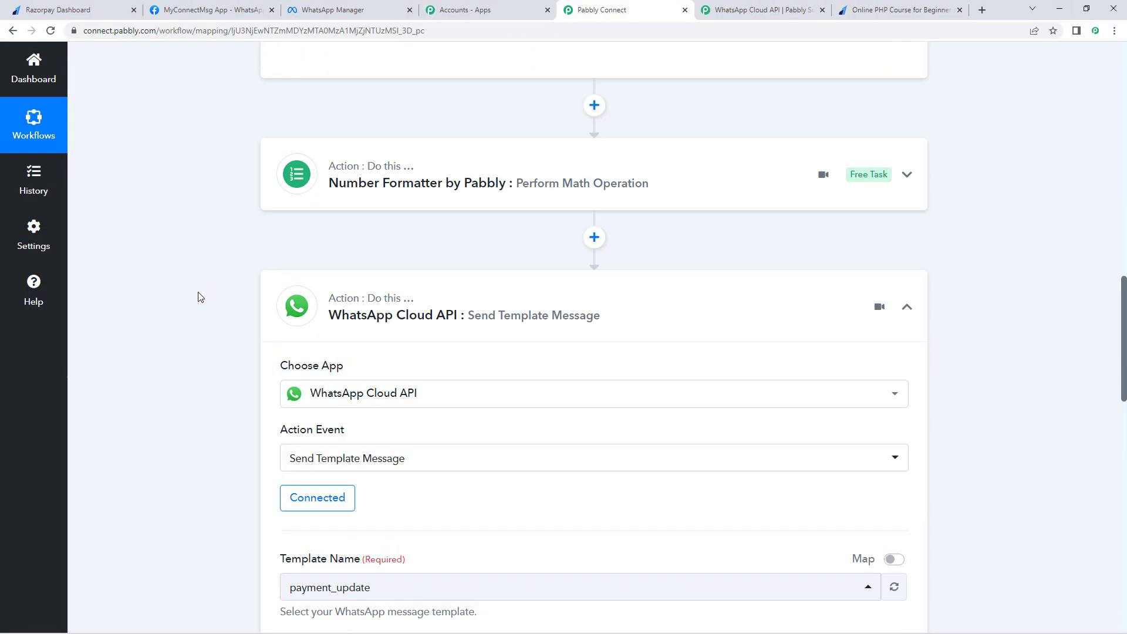
scroll(181, 417, up, 5)
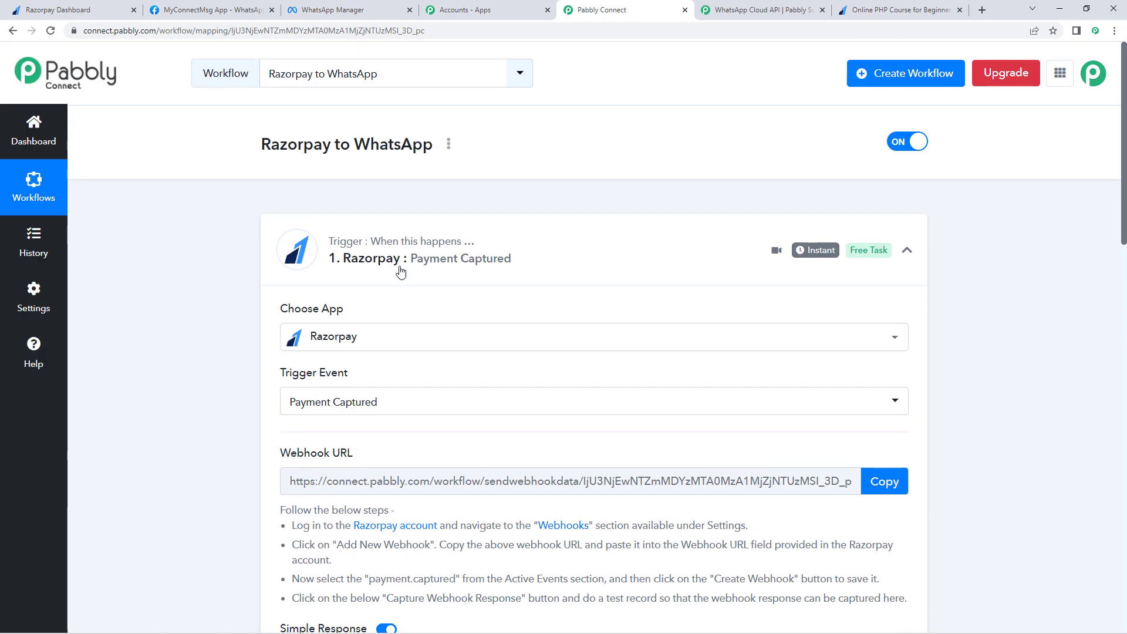
click(282, 264)
scroll(233, 261, down, 1)
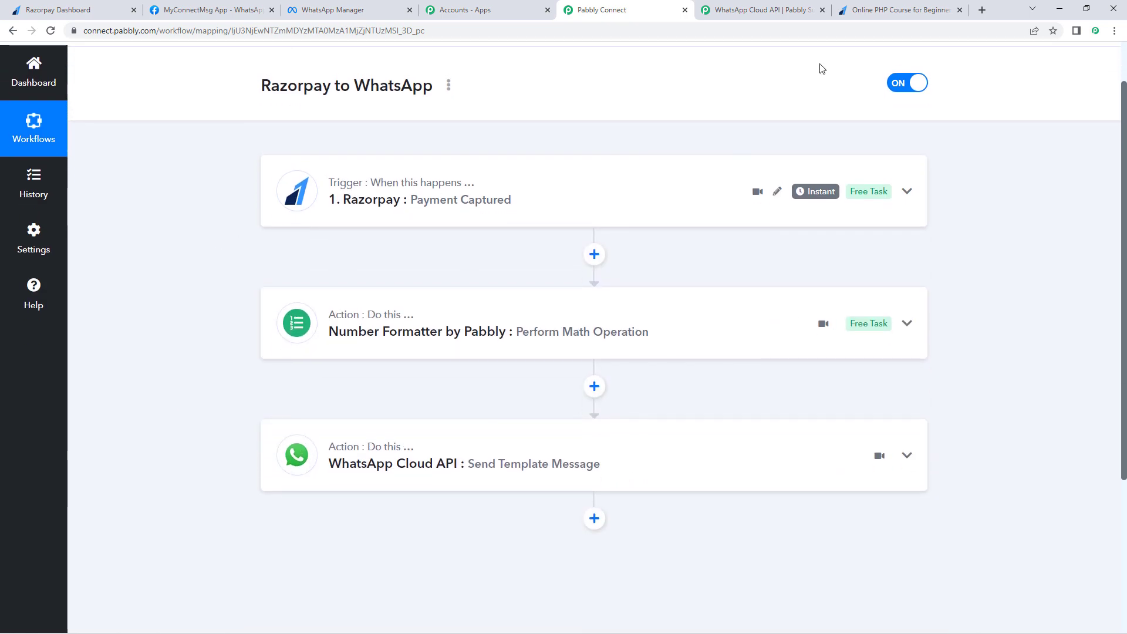
Step: Close the old PHP course payment tab and copy the Online PHP Course for Beginners page link
click(960, 9)
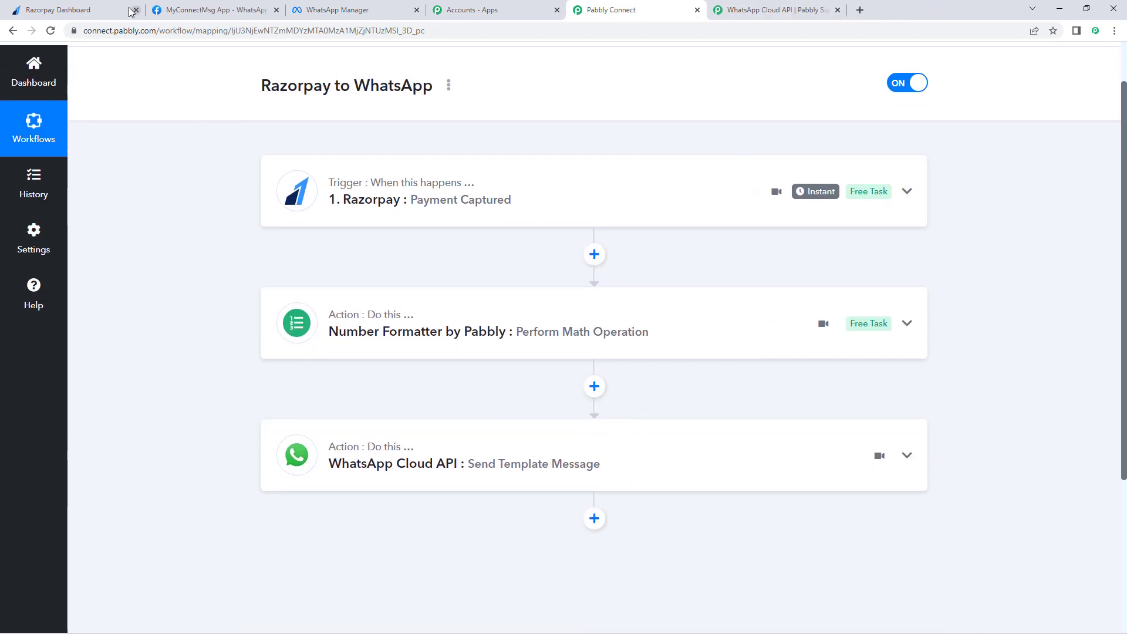
click(117, 10)
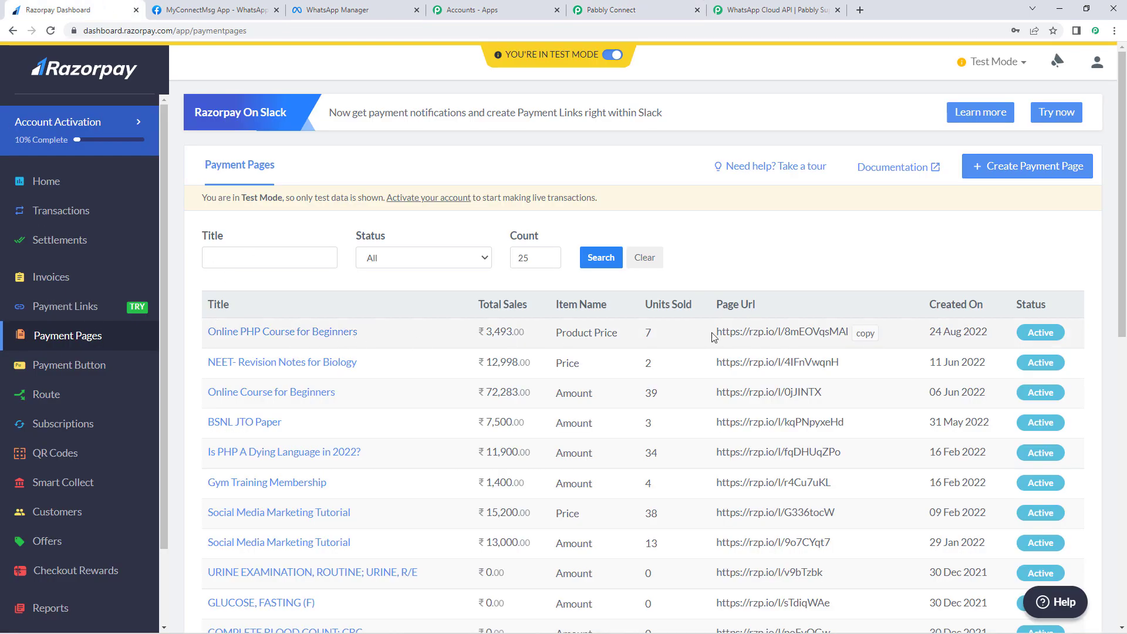
click(863, 334)
Step: Load the copied payment page in a new tab and select Online PHP Course for Beginners
click(860, 9)
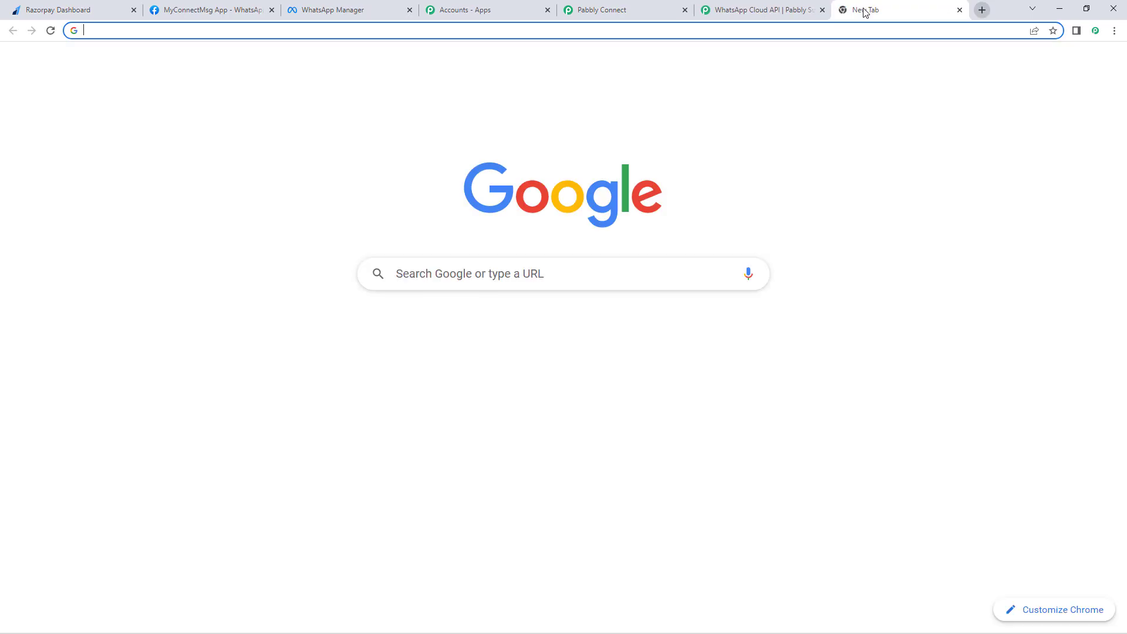
key(ctrl+v)
key(Return)
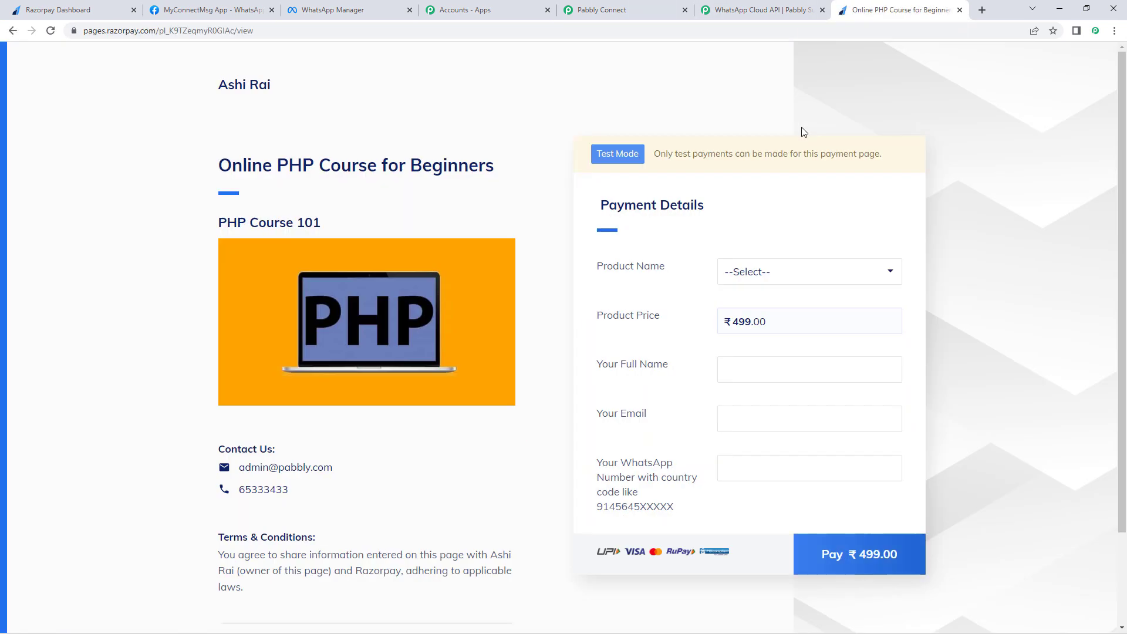
click(767, 280)
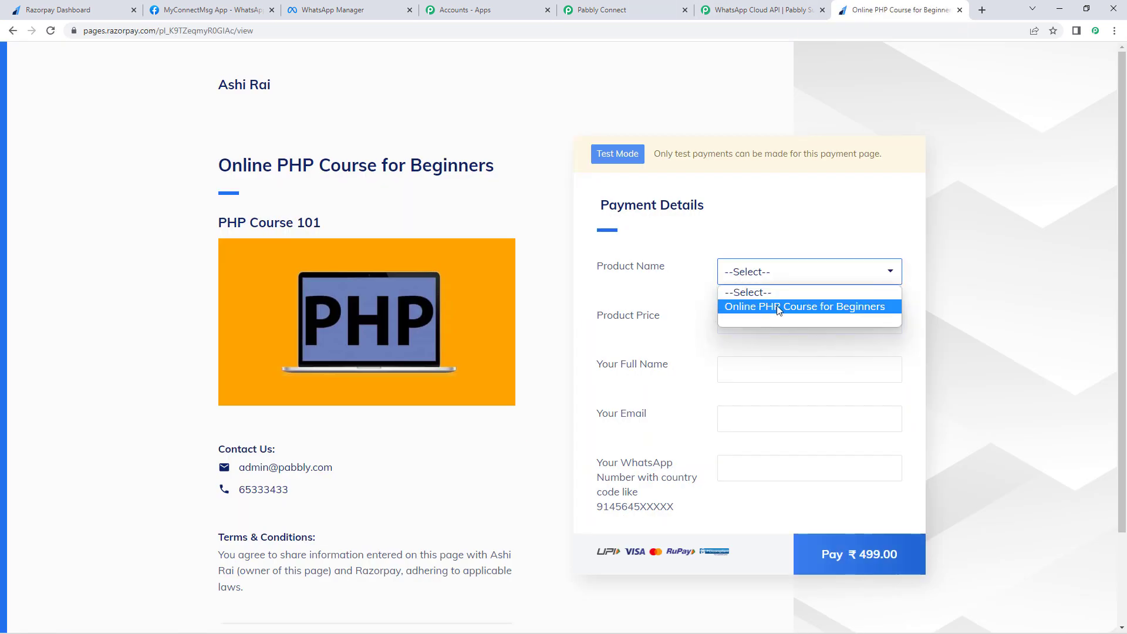
click(762, 308)
Step: Fill in a test buyer full name and e-mail, and start the WhatsApp number
click(761, 374)
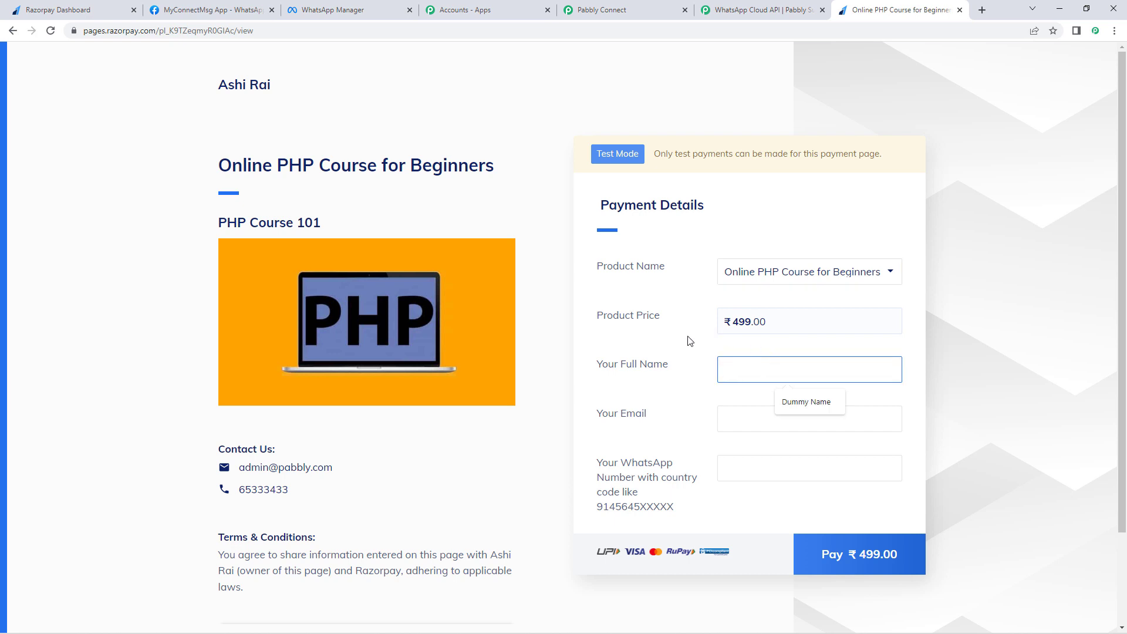
text(Test name)
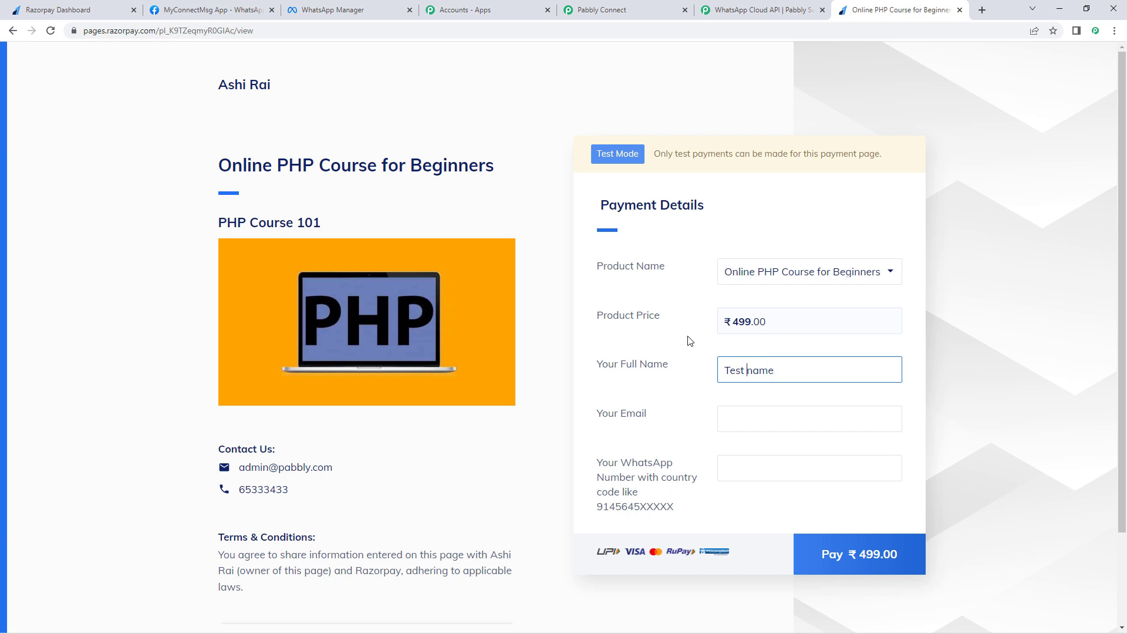
key(Delete)
text(N)
text(12)
text(3)
click(736, 420)
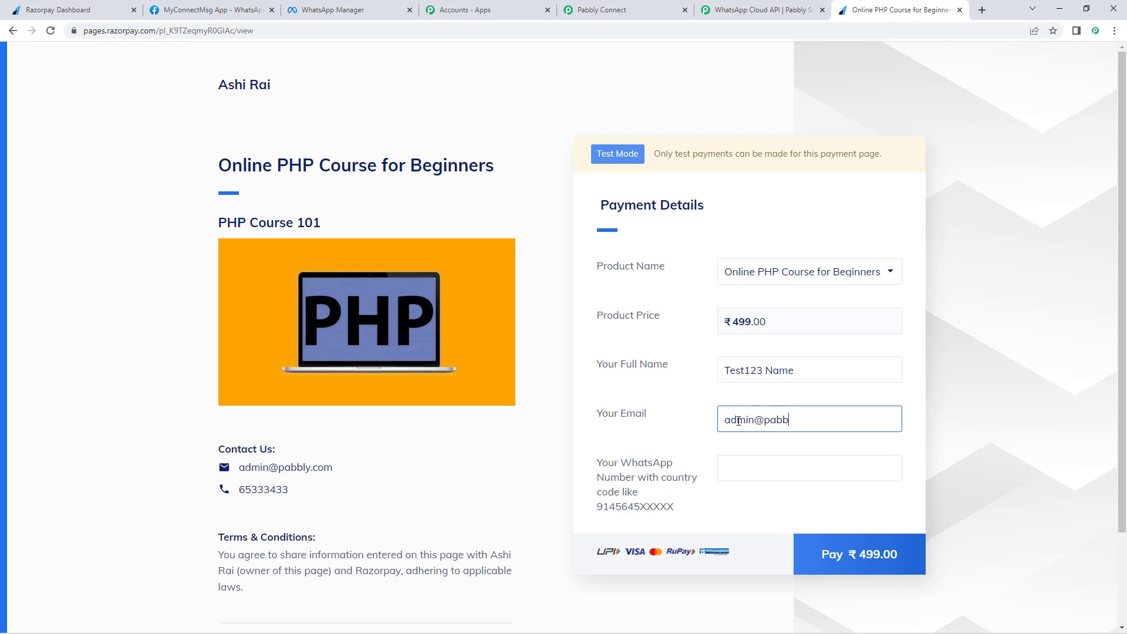
key(Tab)
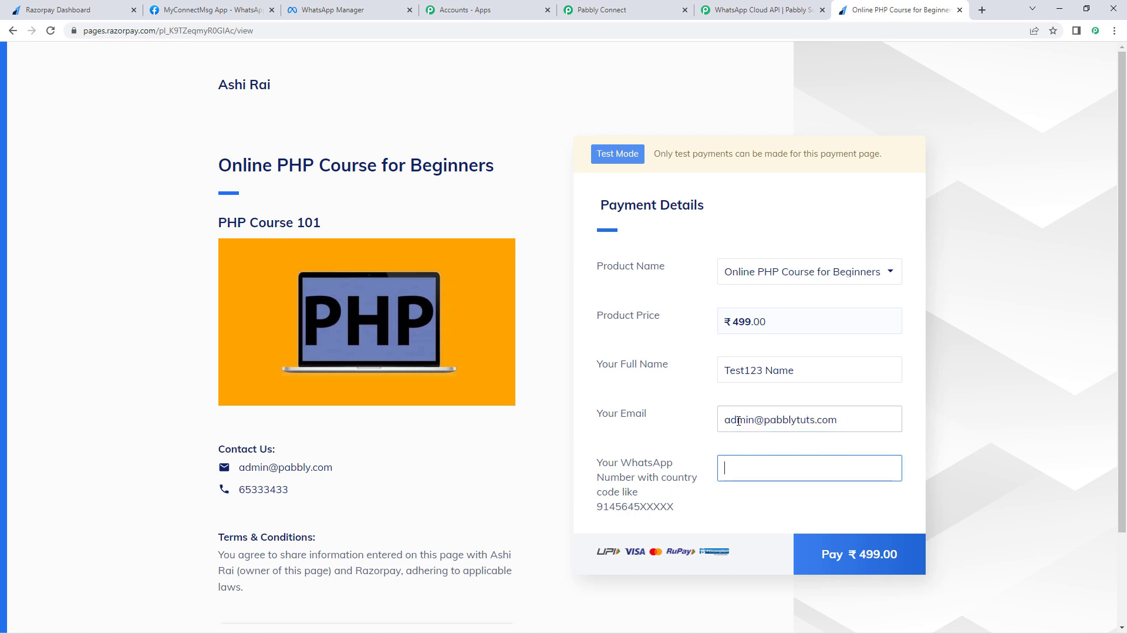
text(91)
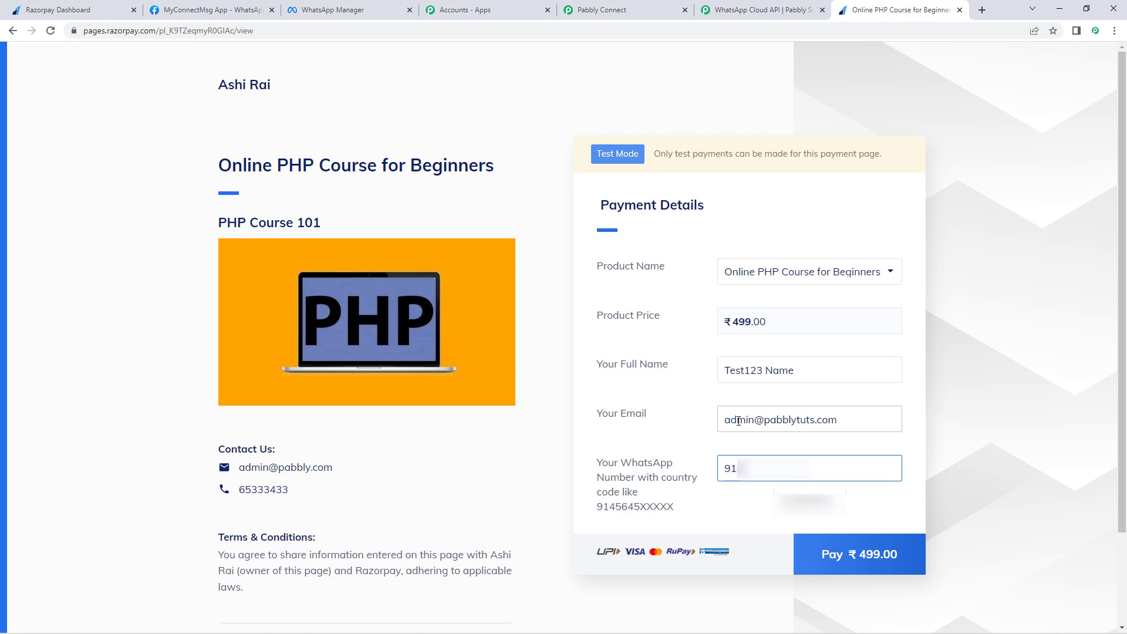
text(6913)
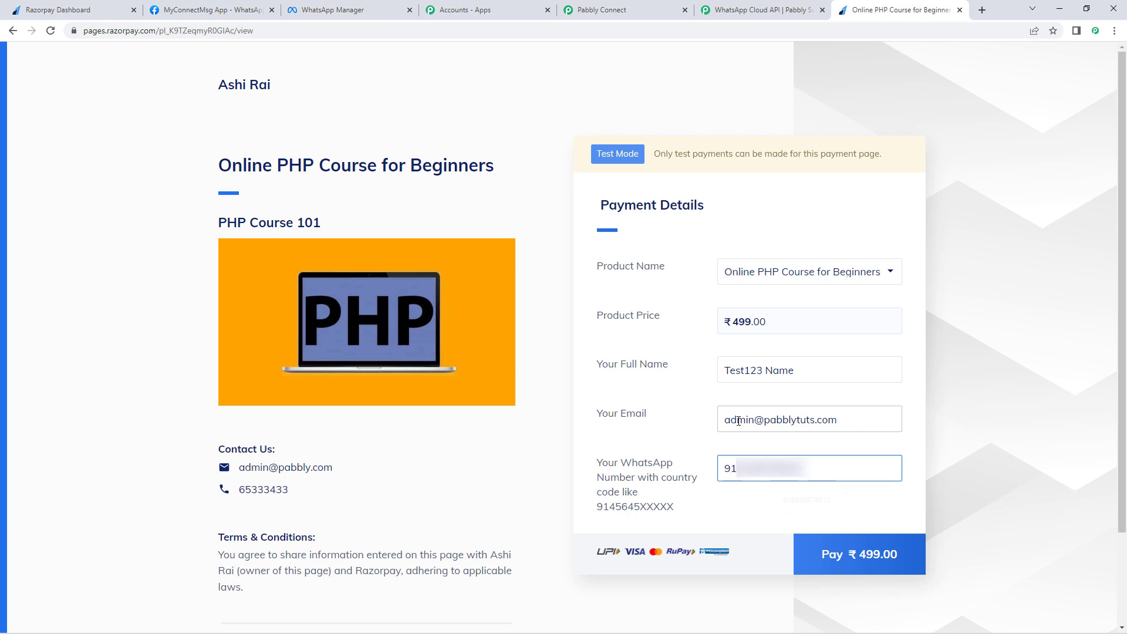
Step: Start the ₹499 payment and pay by card using the Razorpay test card details
click(846, 557)
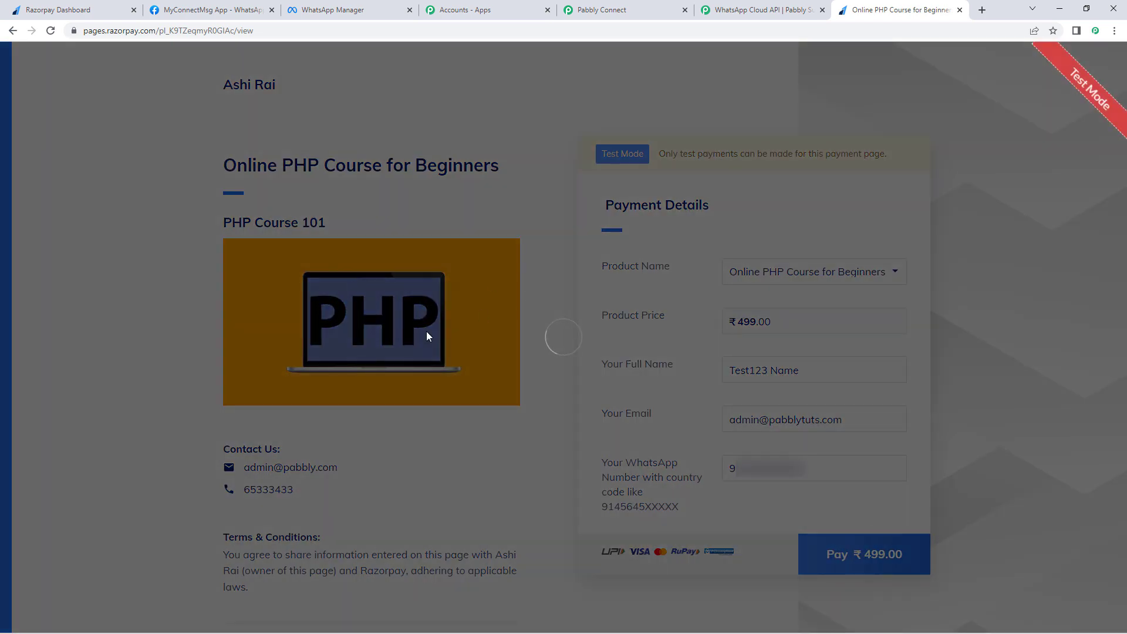
scroll(505, 423, down, 2)
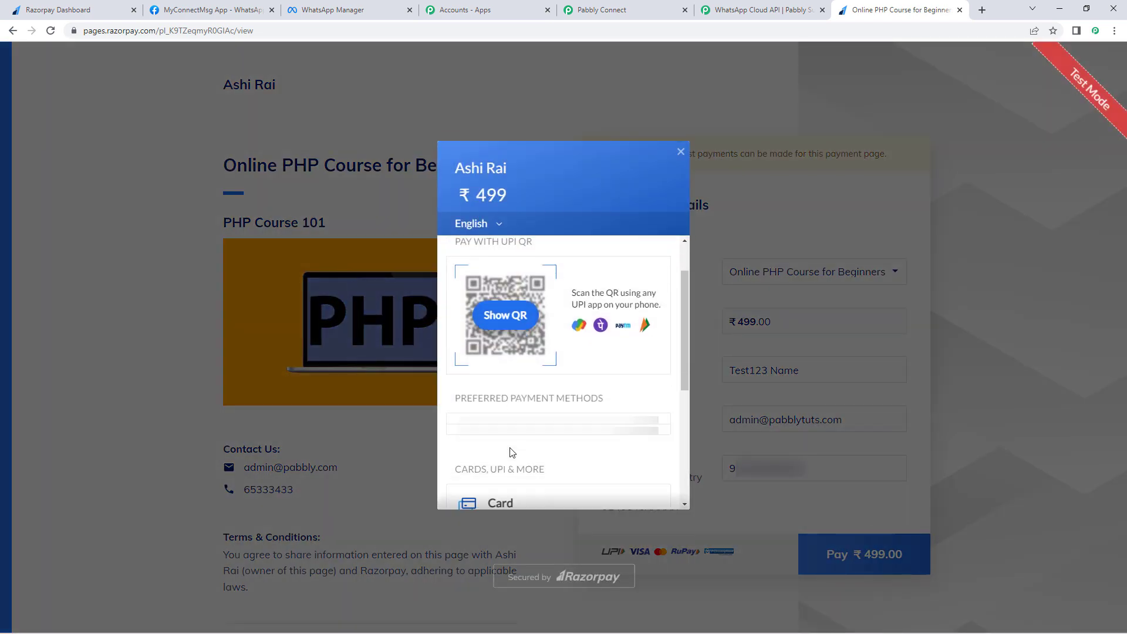
click(515, 439)
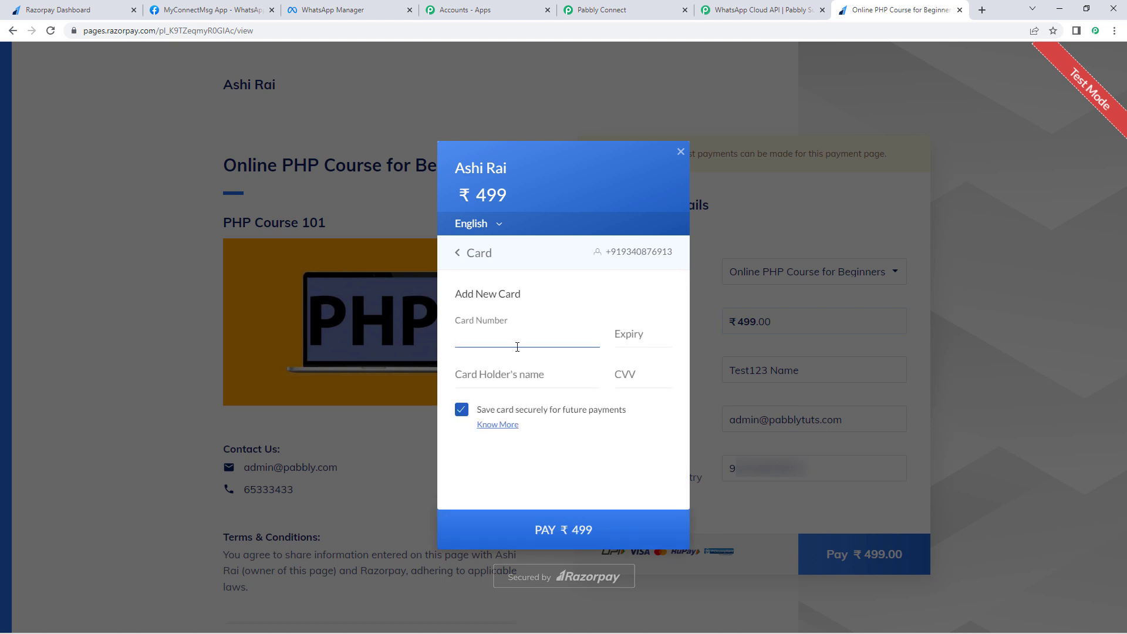
text(4111111111111111)
text(1224)
text(Test)
key(Tab)
text(1)
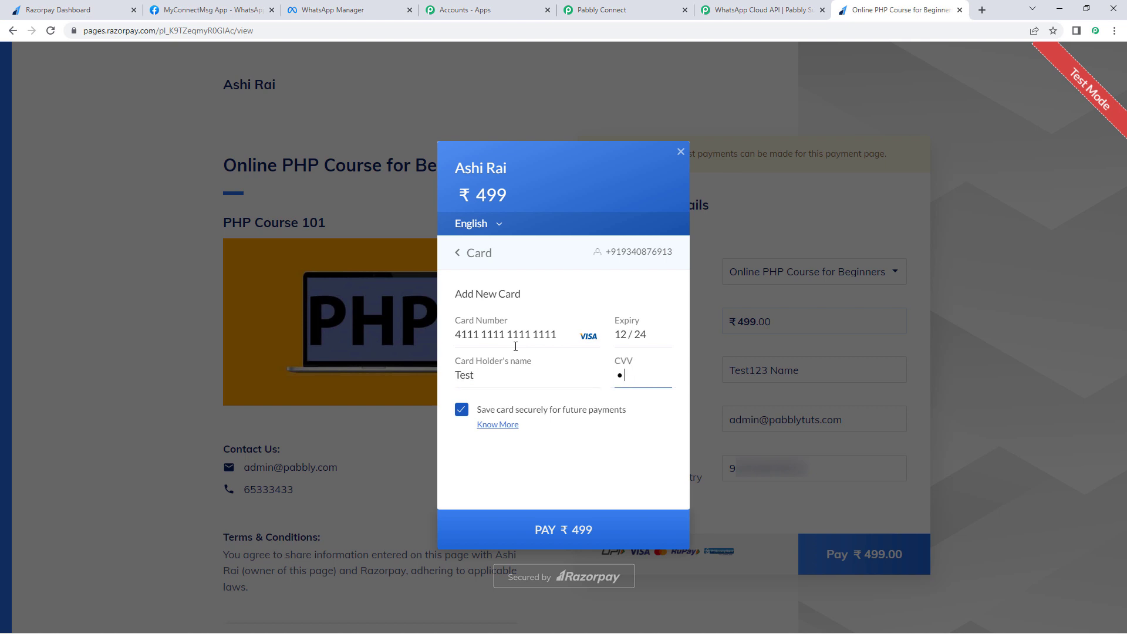
click(534, 531)
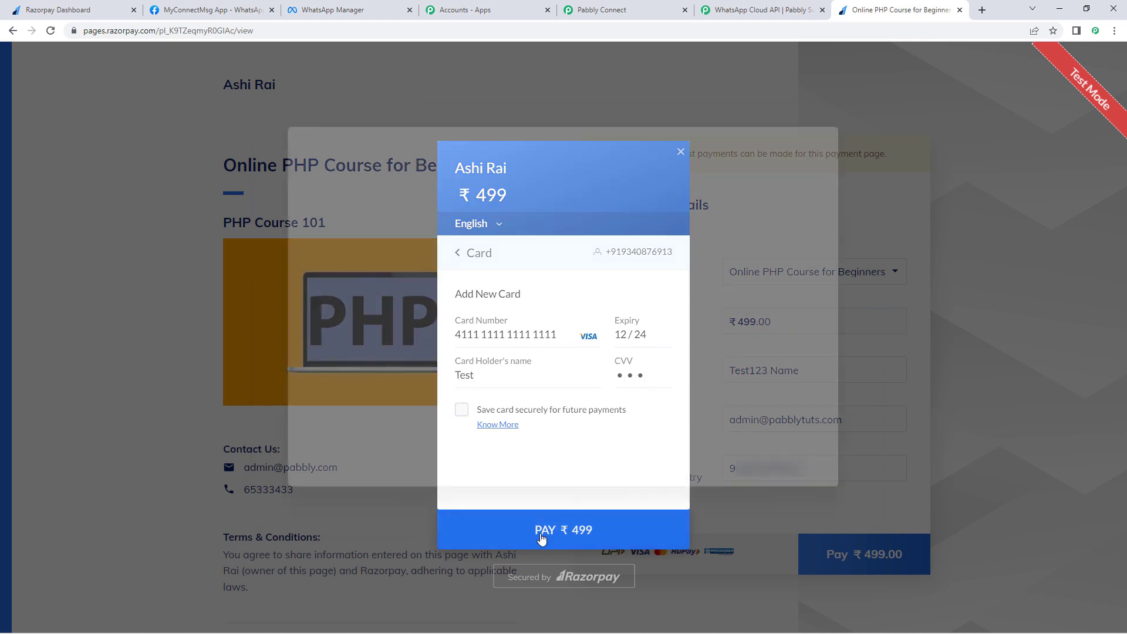
Step: Submit the OTP, retry after the payment error, complete it, and decline saving the card
text(1)
key(Return)
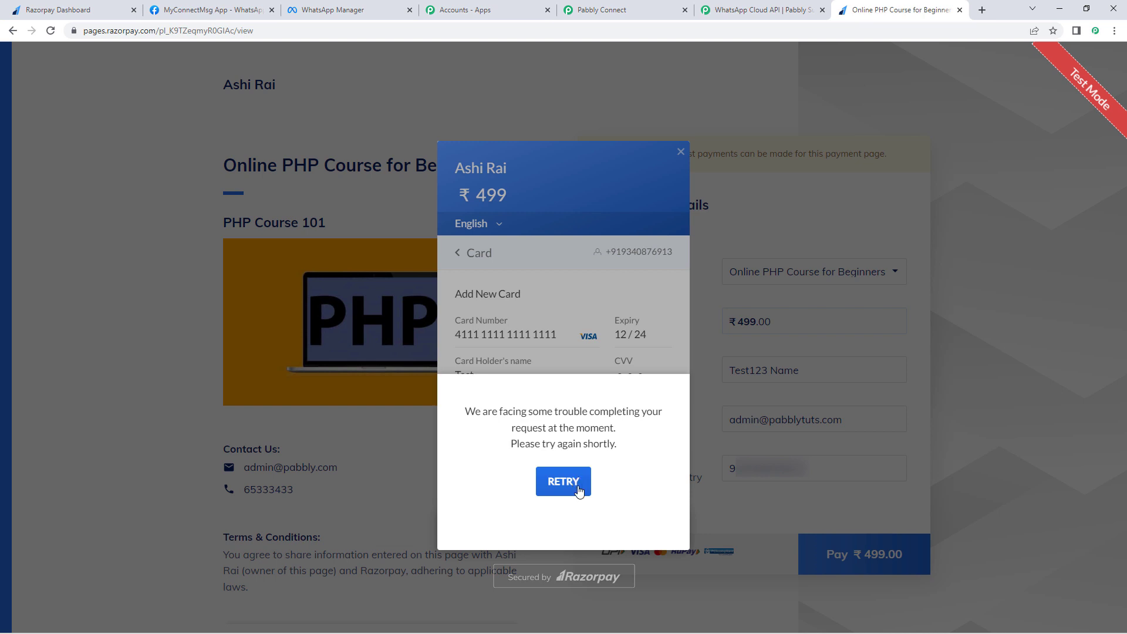
click(578, 489)
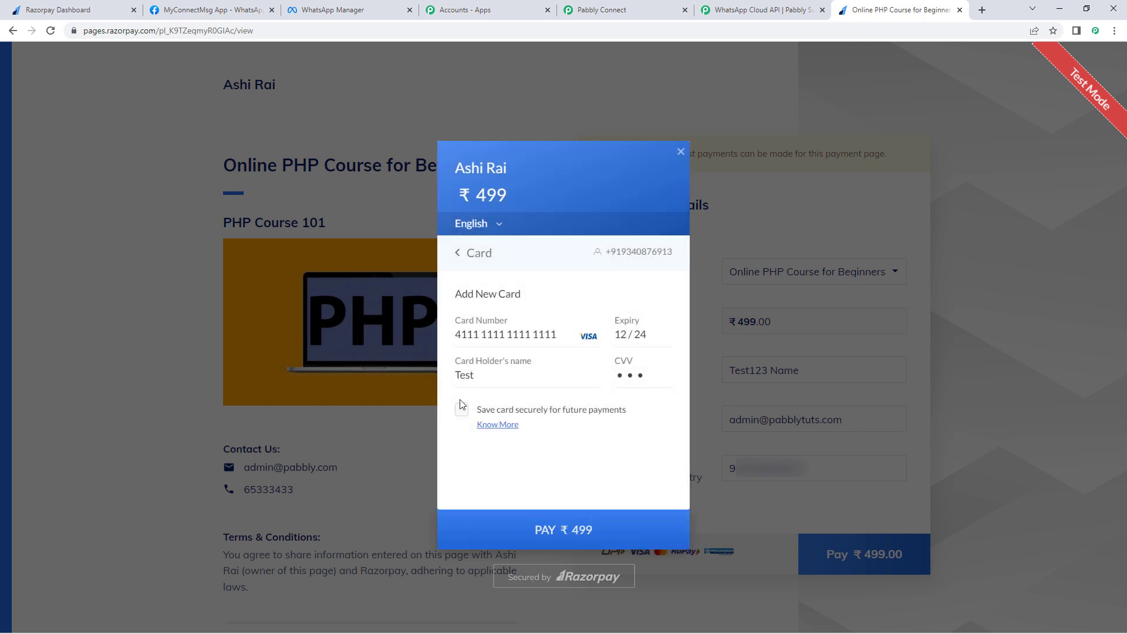
click(624, 526)
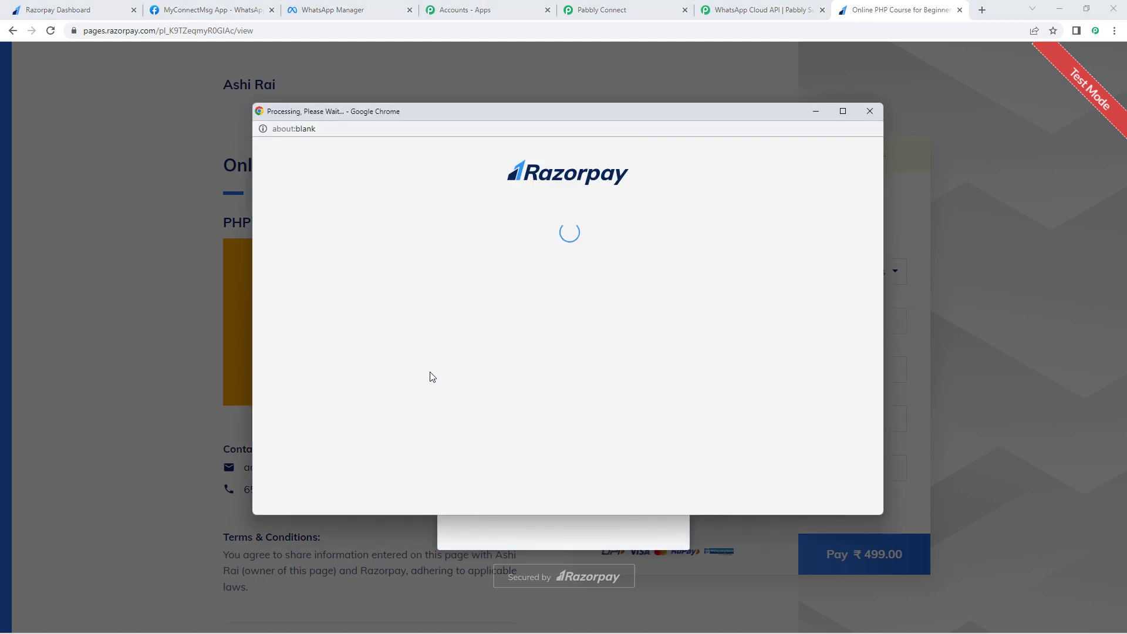
text(1111)
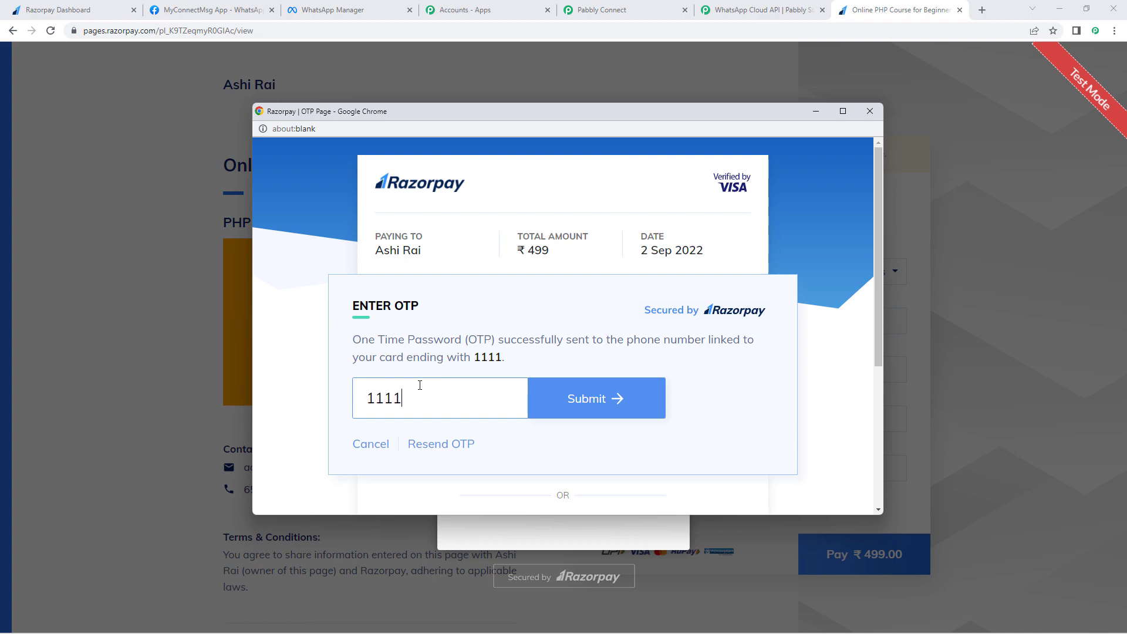
key(Return)
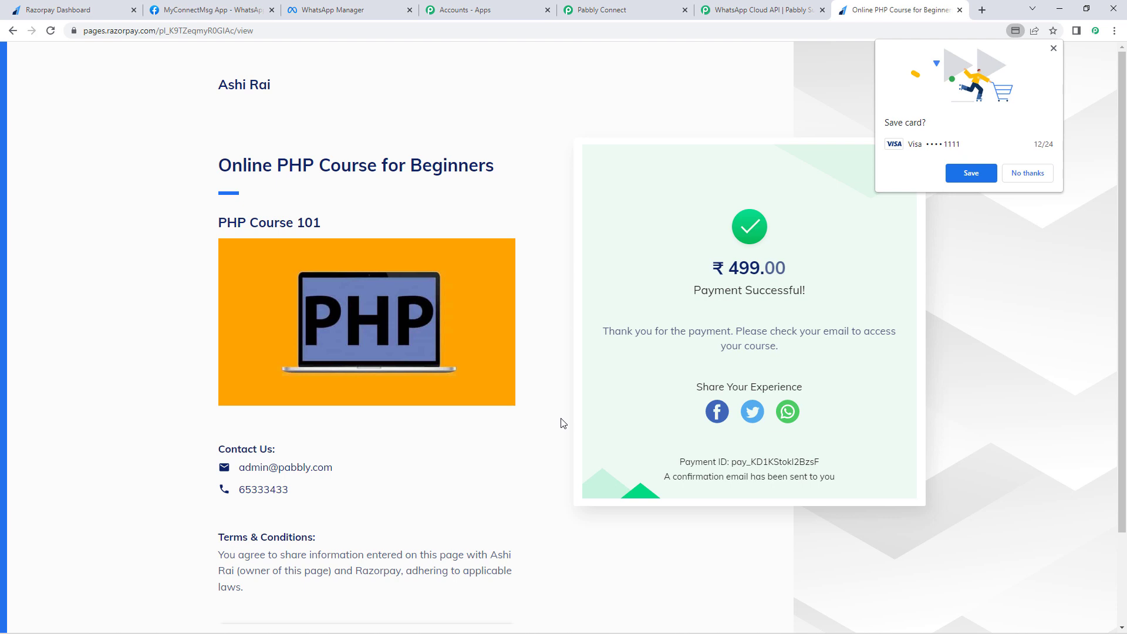
click(1036, 176)
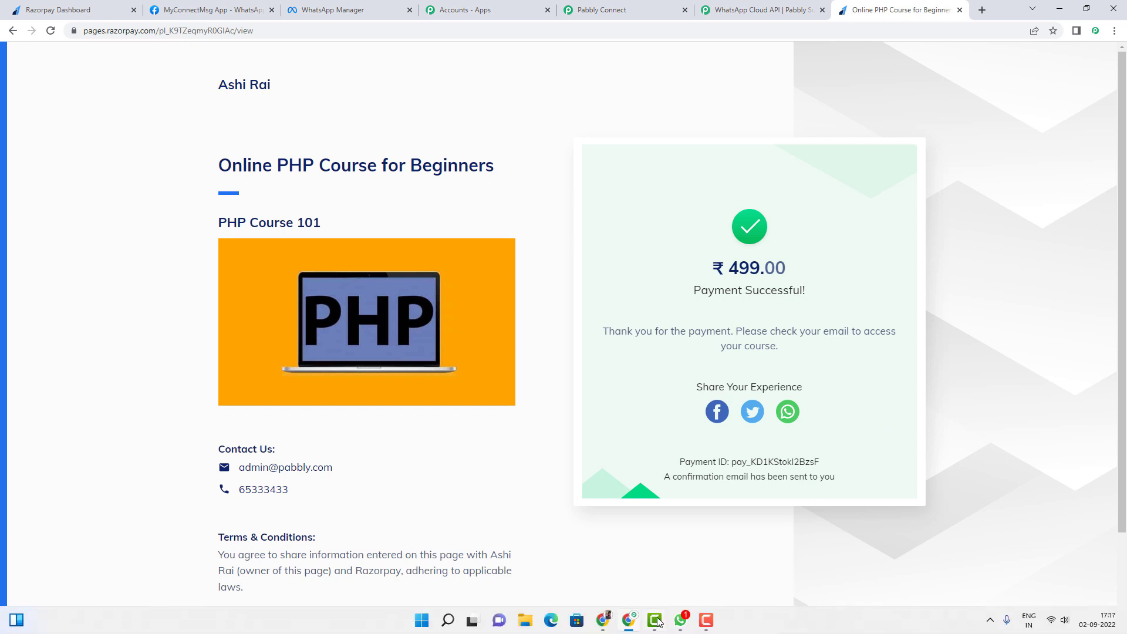
click(681, 619)
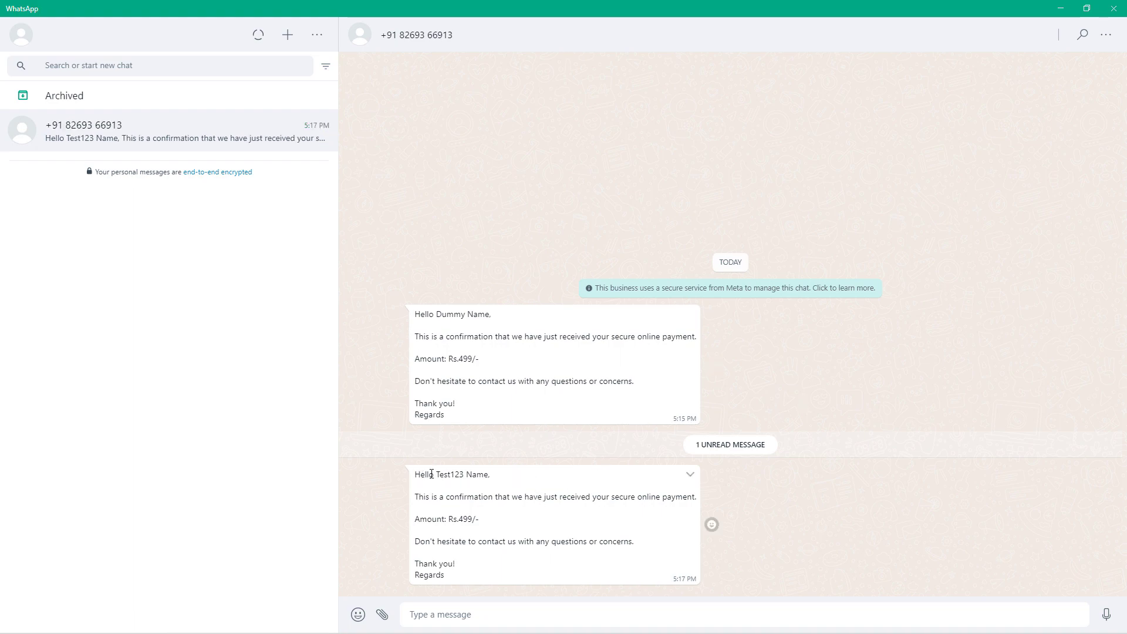
Step: Highlight the buyer's name and Rs.499/- in the new message, then return to Pabbly Connect
drag(437, 474, 491, 474)
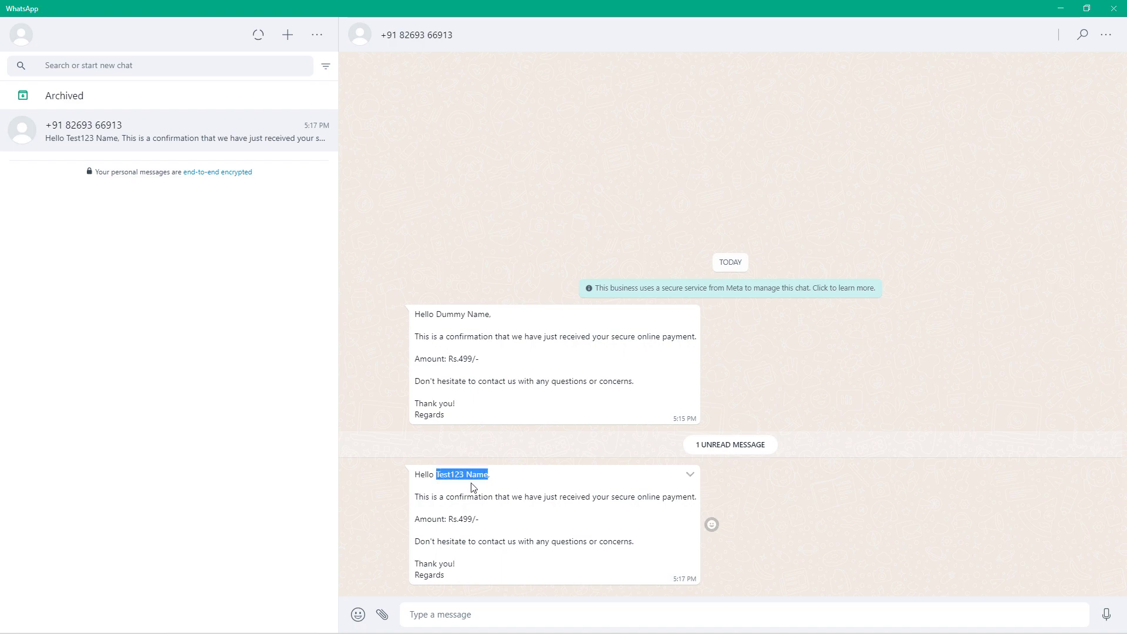
click(490, 478)
drag(418, 491, 433, 557)
click(390, 534)
drag(457, 519, 467, 520)
click(492, 523)
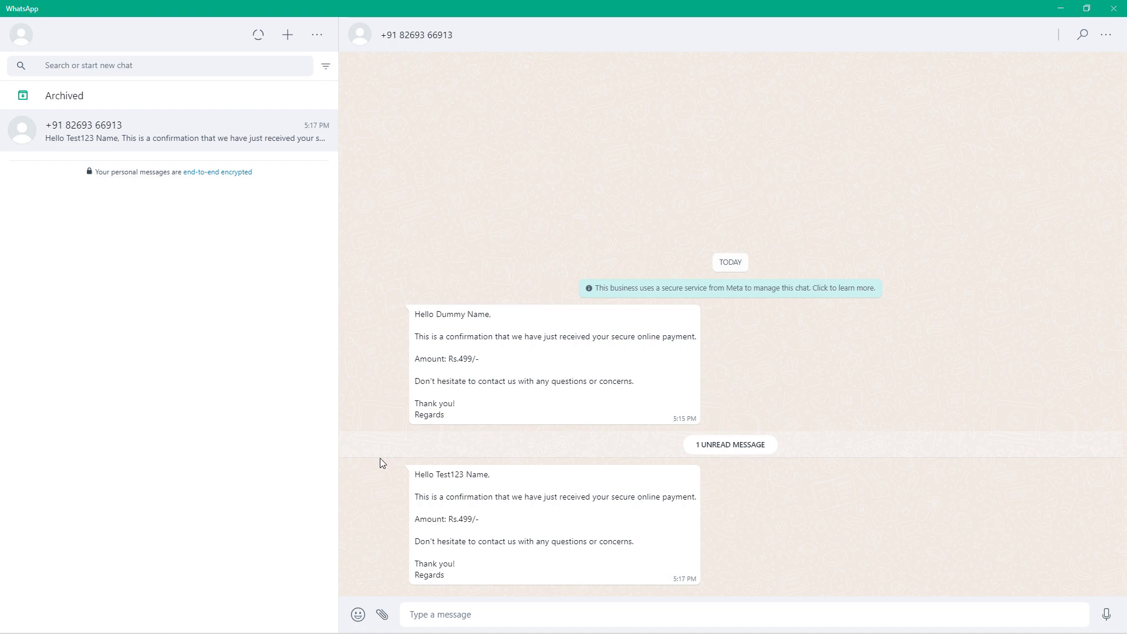
click(1060, 8)
click(622, 10)
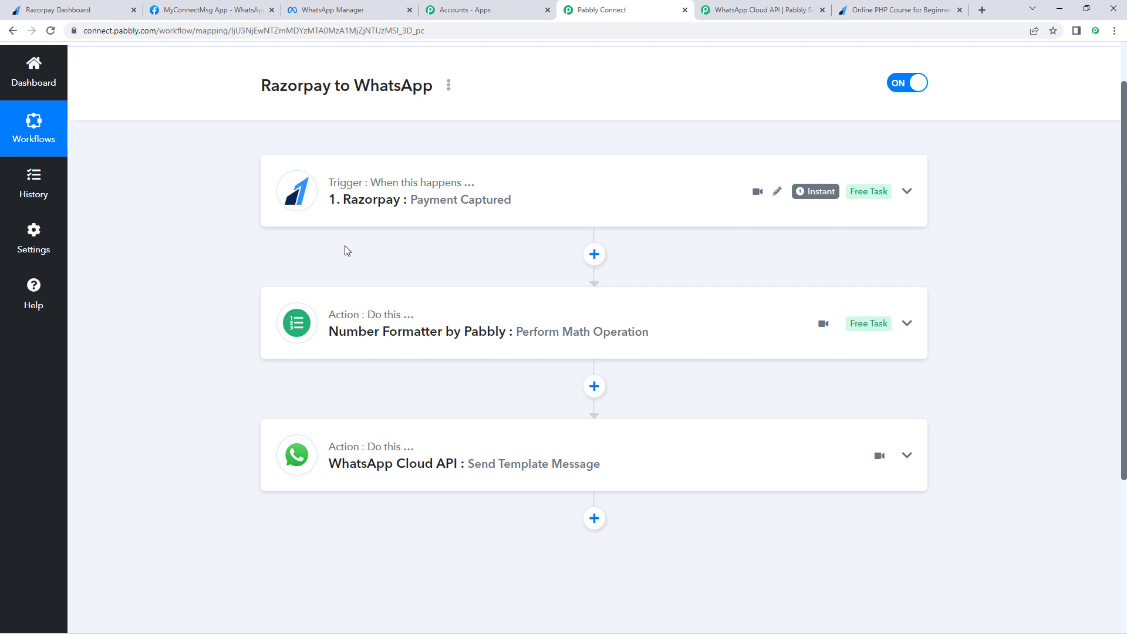
scroll(475, 257, up, 1)
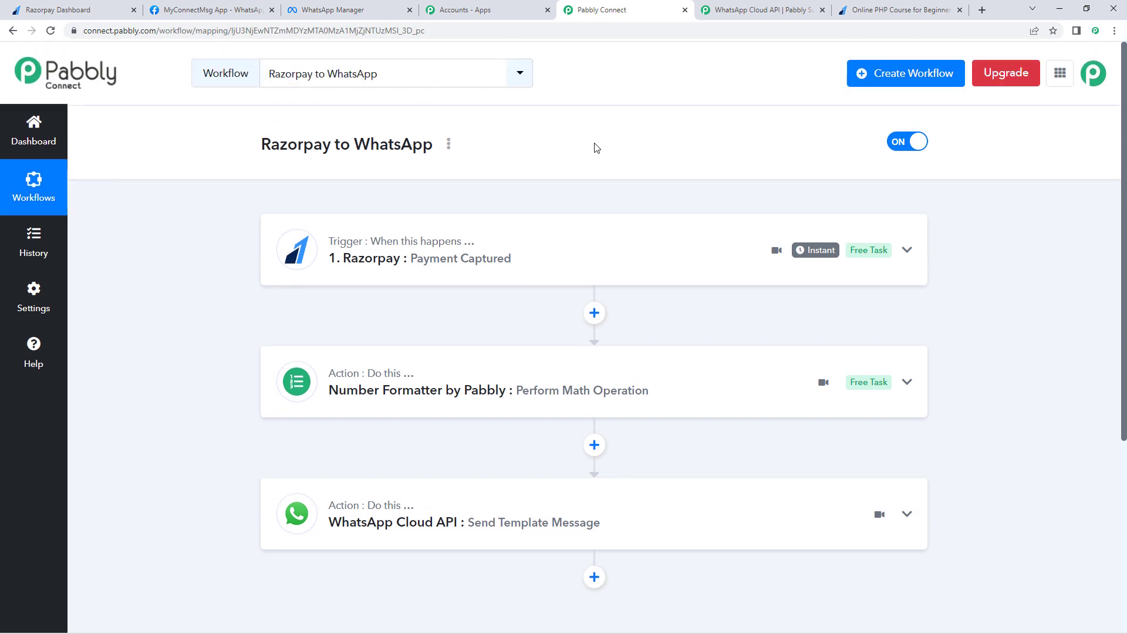